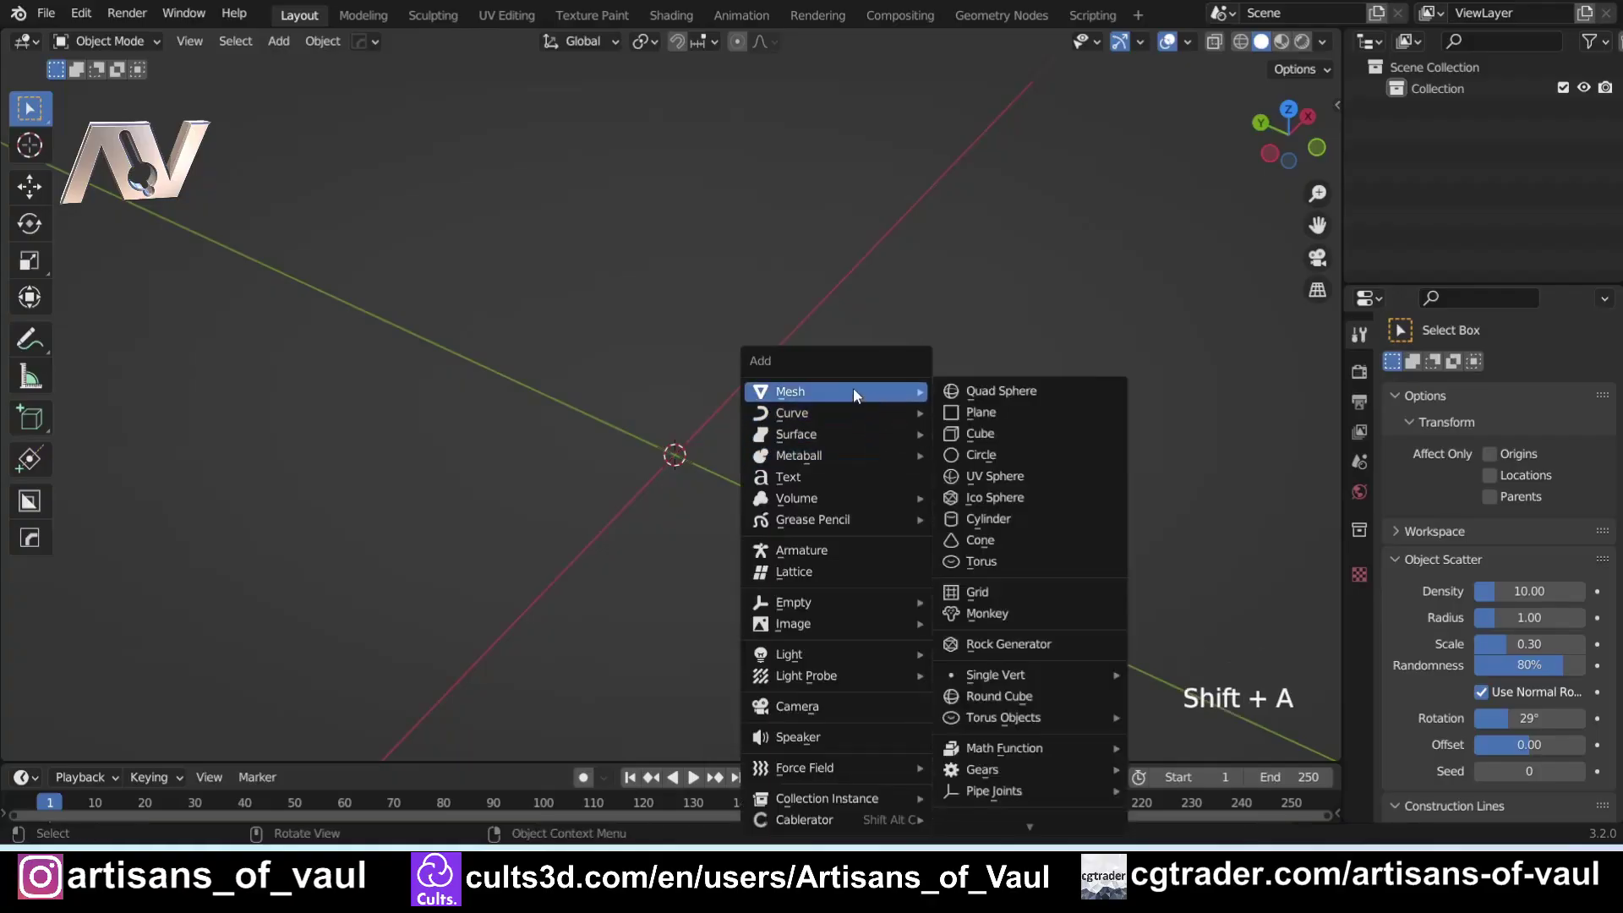
Add a cube and flatten it along Z
{"action": "left_click", "coordinate": [1004, 431]}
{"action": "middle_click_drag", "start_coordinate": [1077, 510], "coordinate": [1034, 438]}
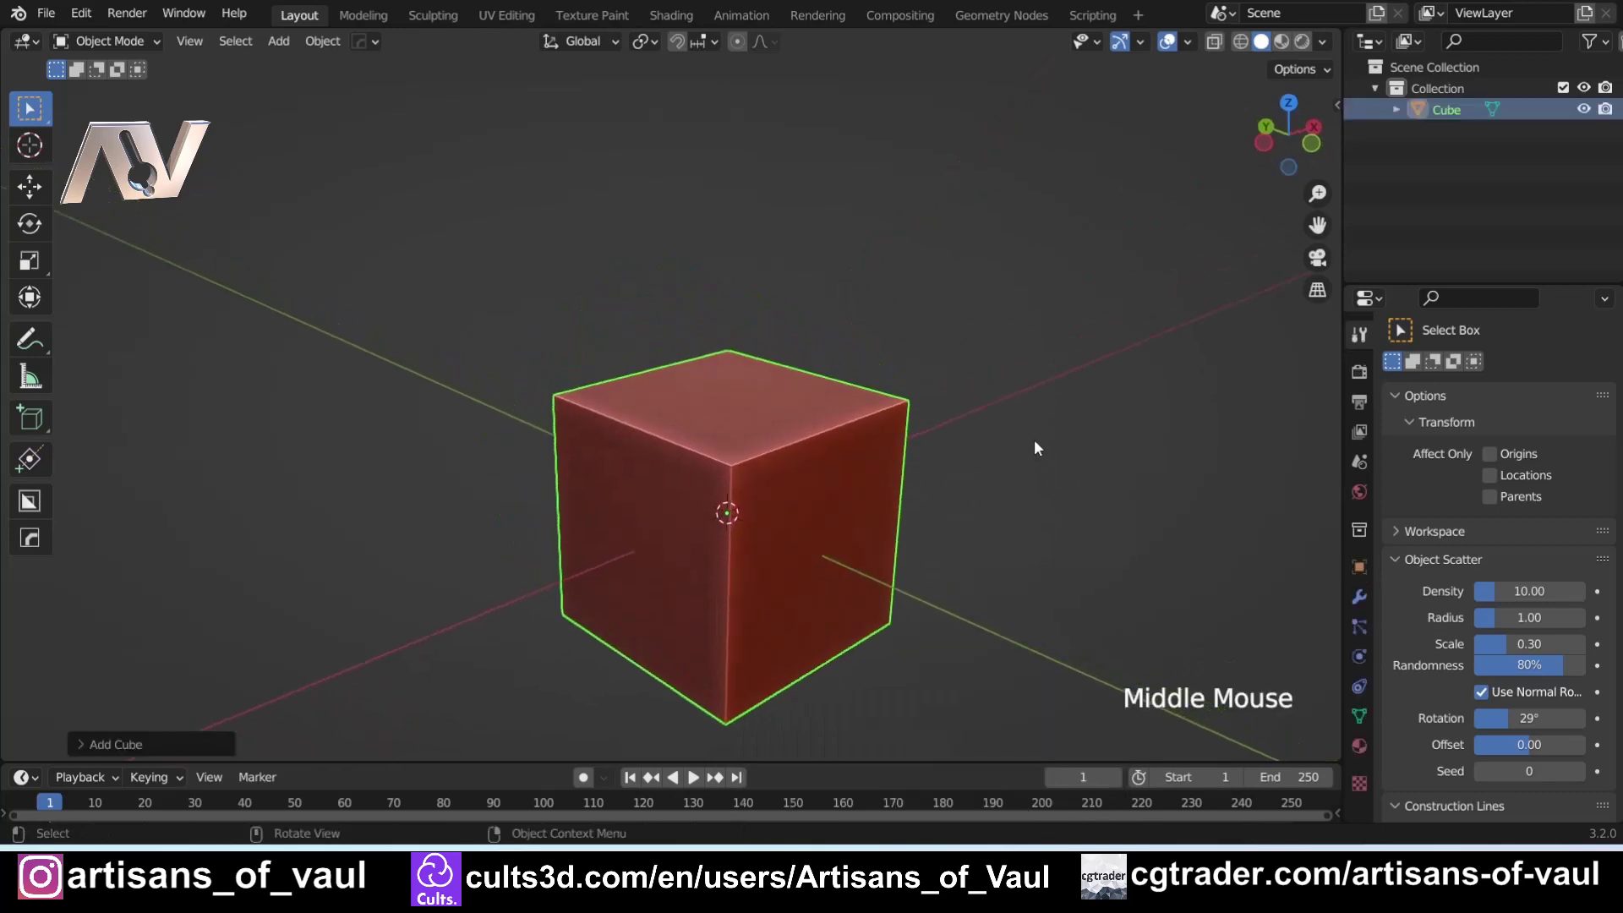
{"action": "key", "text": "s"}
{"action": "key", "text": "z"}
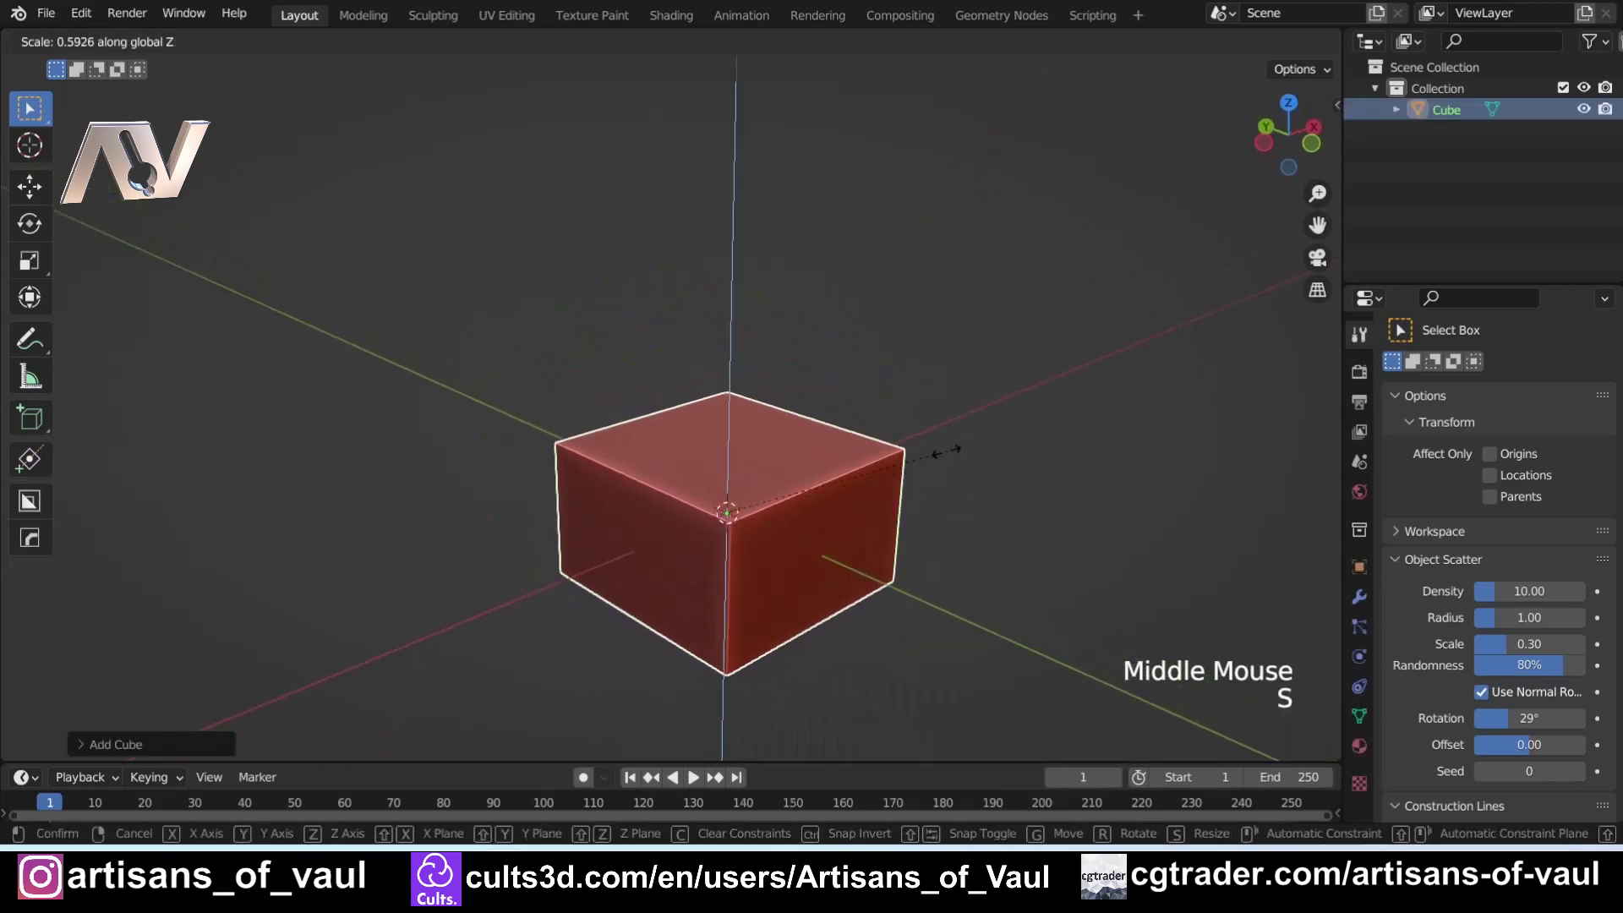
{"action": "left_click", "coordinate": [854, 478]}
Stretch the flattened cube along X into a wide slab
{"action": "key", "text": "s"}
{"action": "key", "text": "x"}
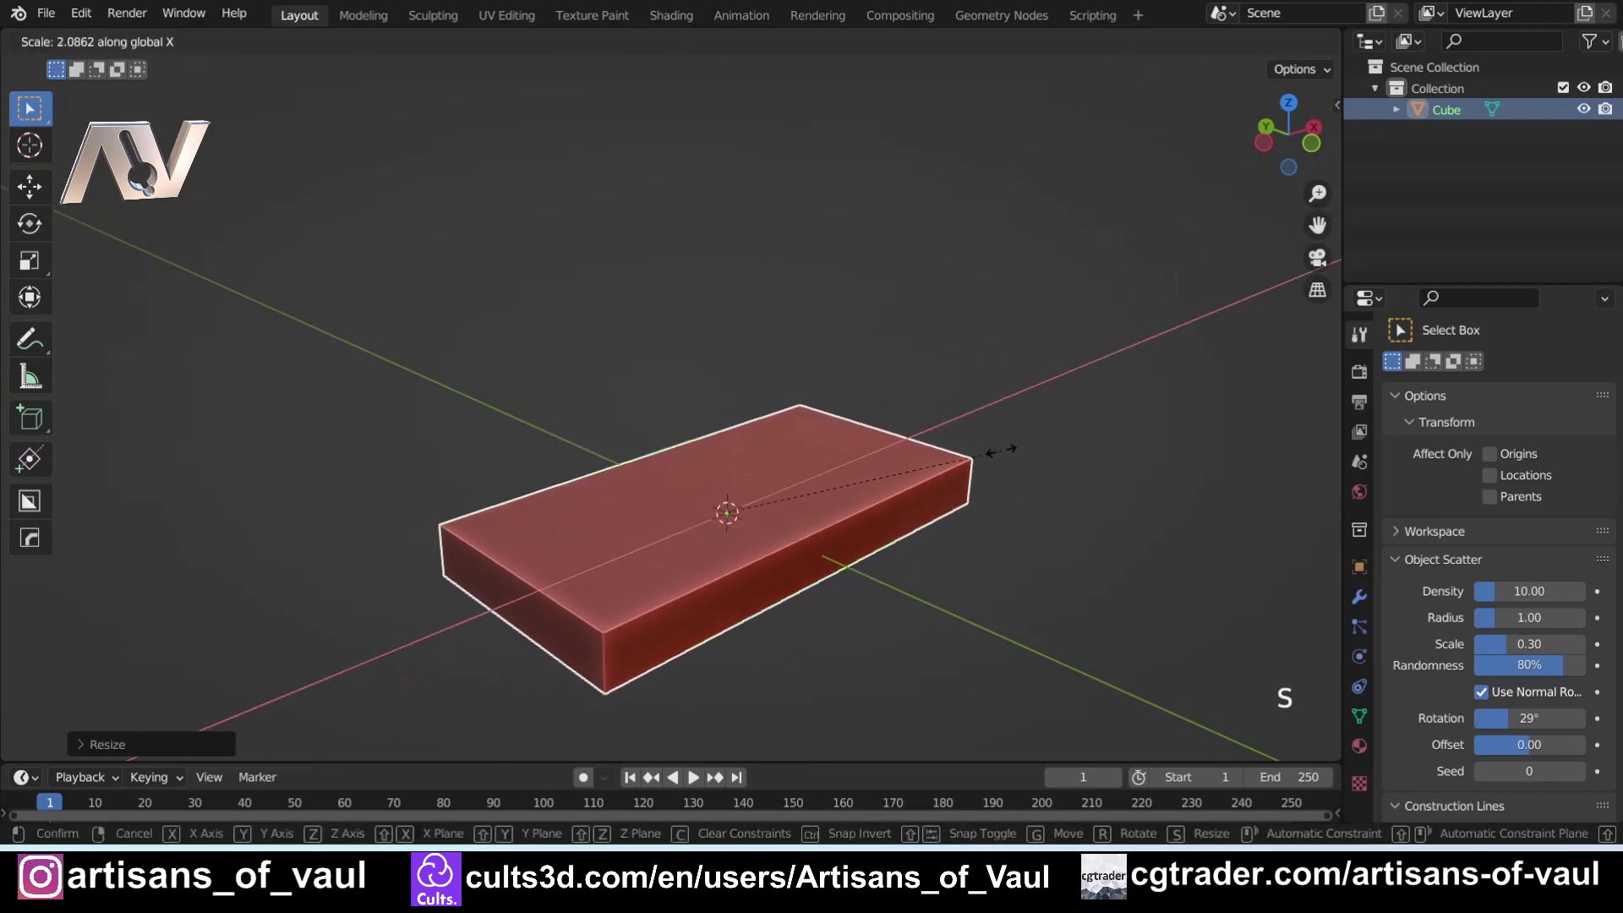
{"action": "left_click", "coordinate": [1006, 449]}
{"action": "middle_click_drag", "start_coordinate": [1006, 449], "coordinate": [791, 520]}
Apply the slab's scale and bring up the editing-mode choices
{"action": "key", "text": "ctrl+a"}
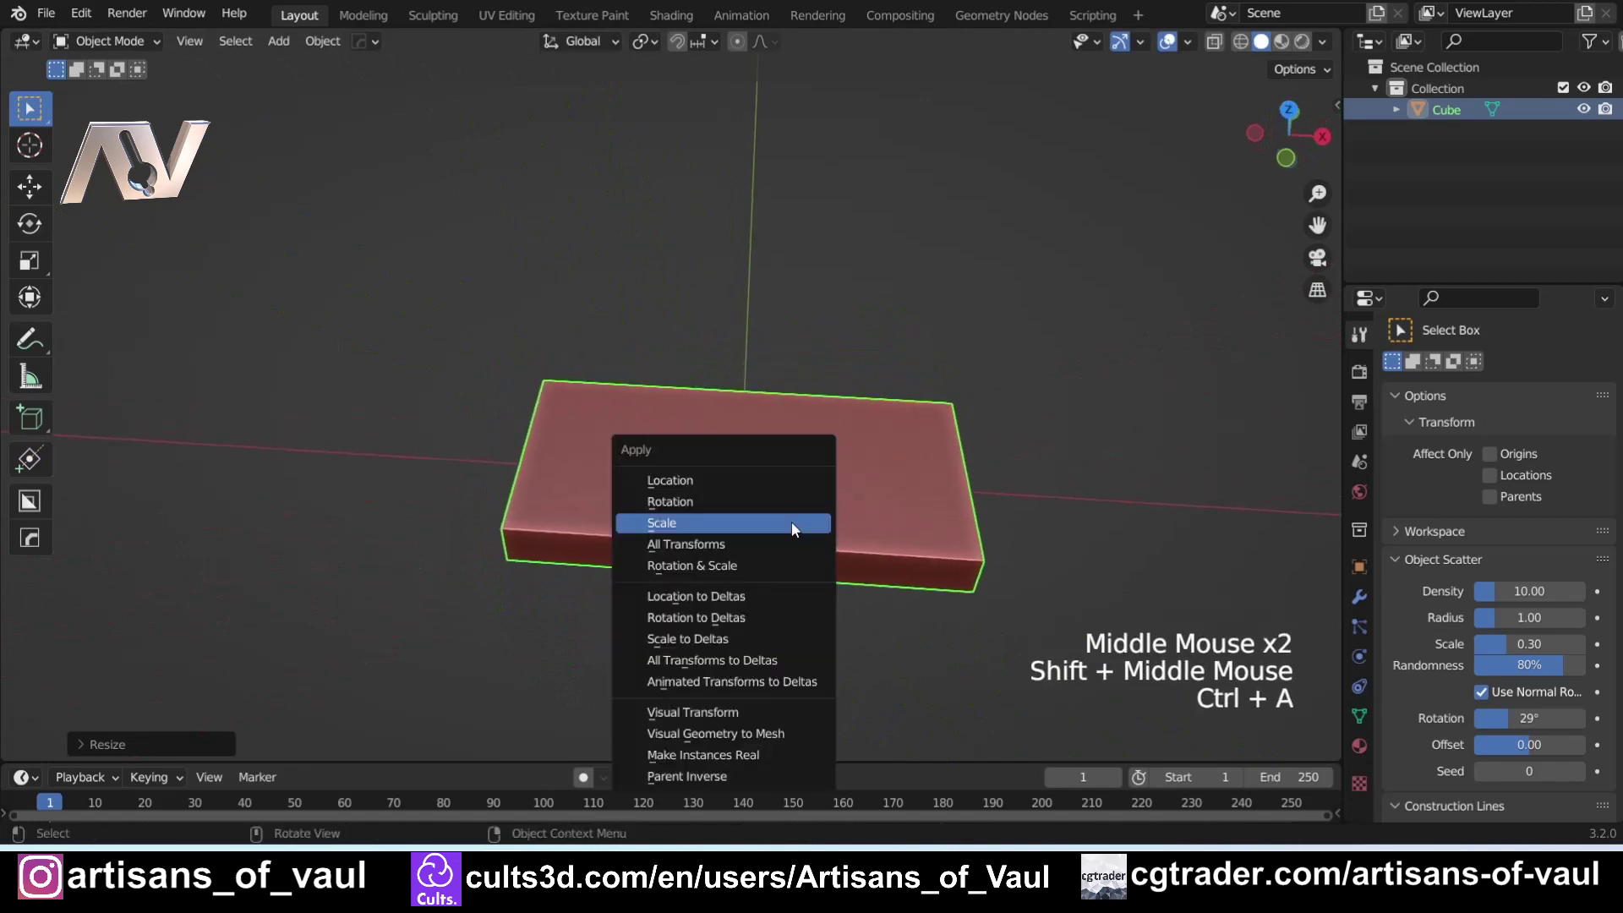
{"action": "left_click", "coordinate": [791, 522]}
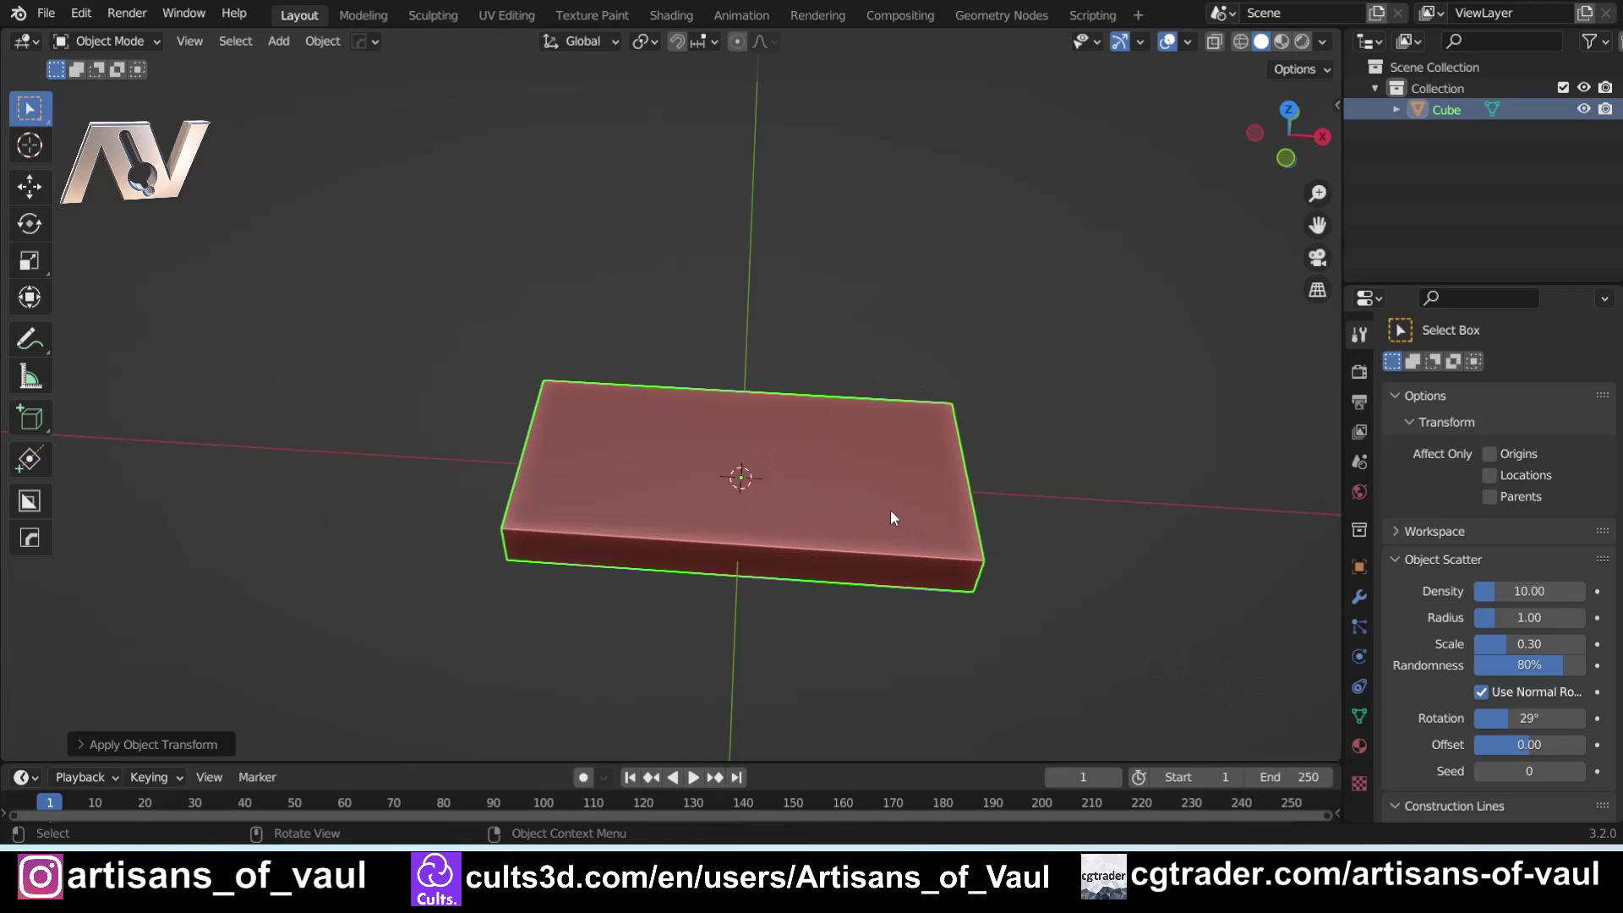
{"action": "key", "text": "Tab"}
Switch to edge select and cut a loop across the slab's middle
{"action": "left_click", "coordinate": [905, 632]}
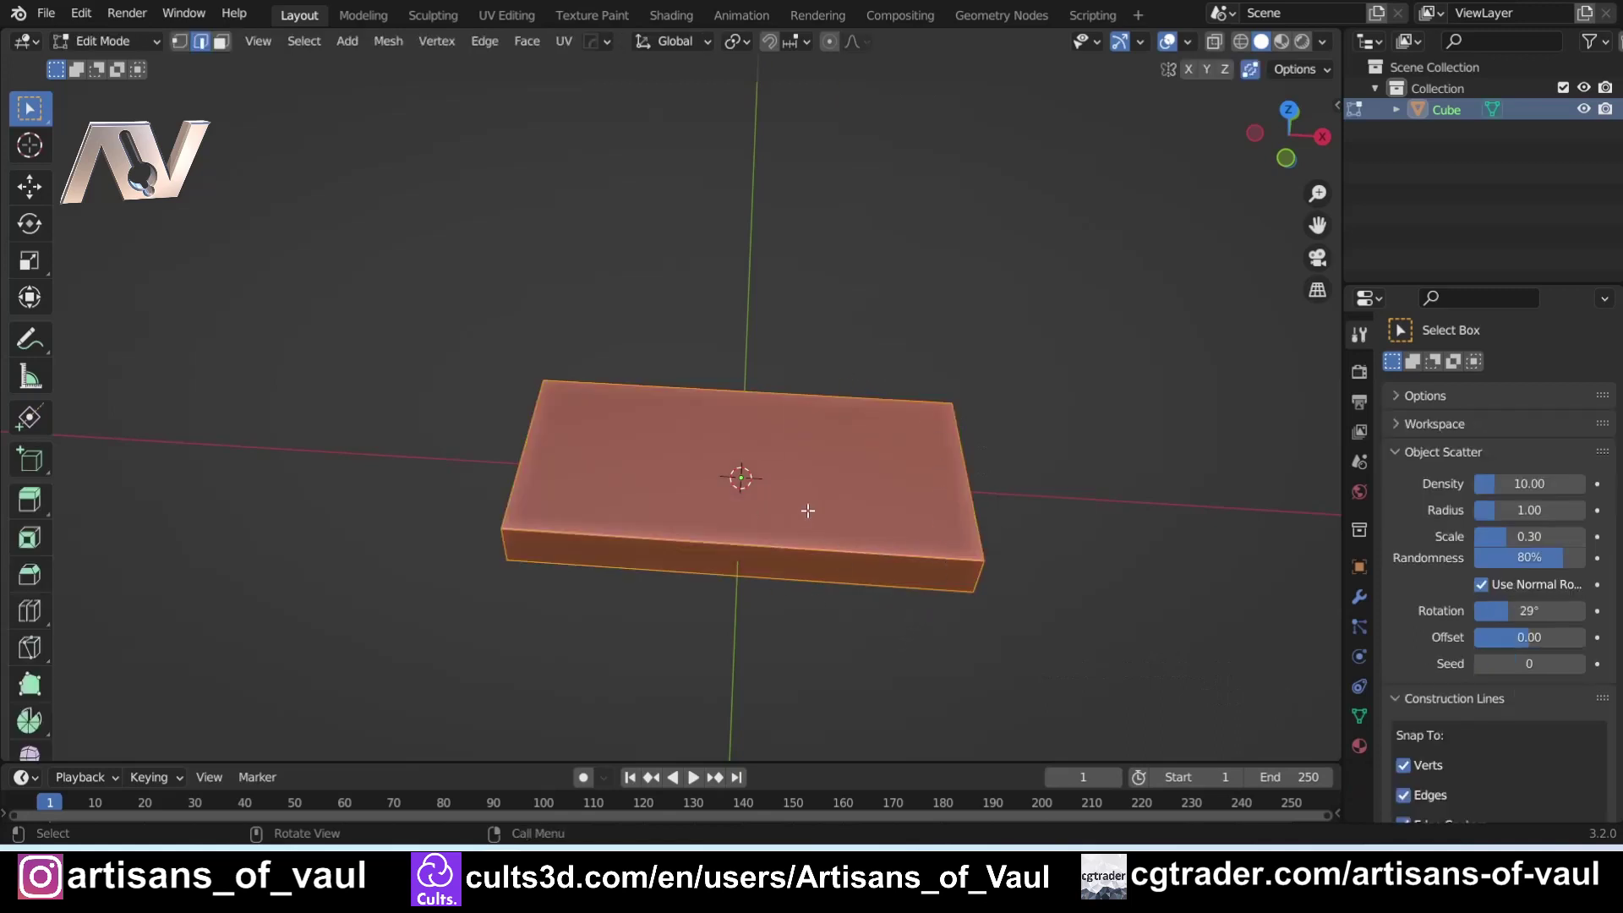
{"action": "scroll", "coordinate": [561, 421], "scroll_direction": "up", "scroll_amount": 2}
{"action": "middle_click_drag", "start_coordinate": [561, 420], "coordinate": [518, 491]}
{"action": "key", "text": "ctrl+r"}
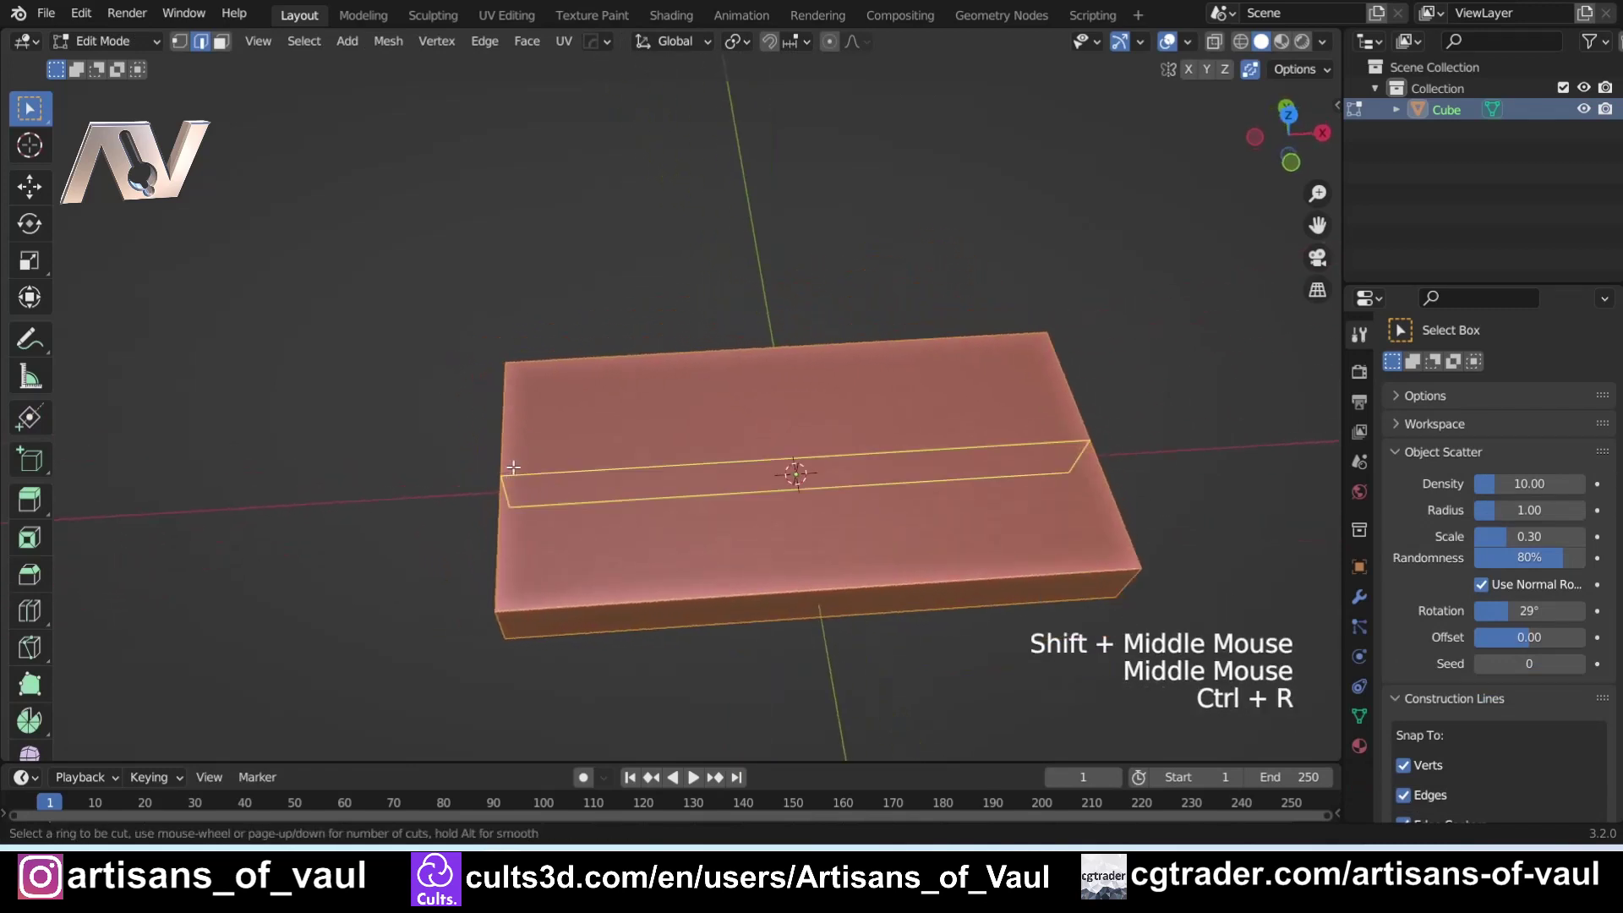
{"action": "left_click", "coordinate": [513, 466]}
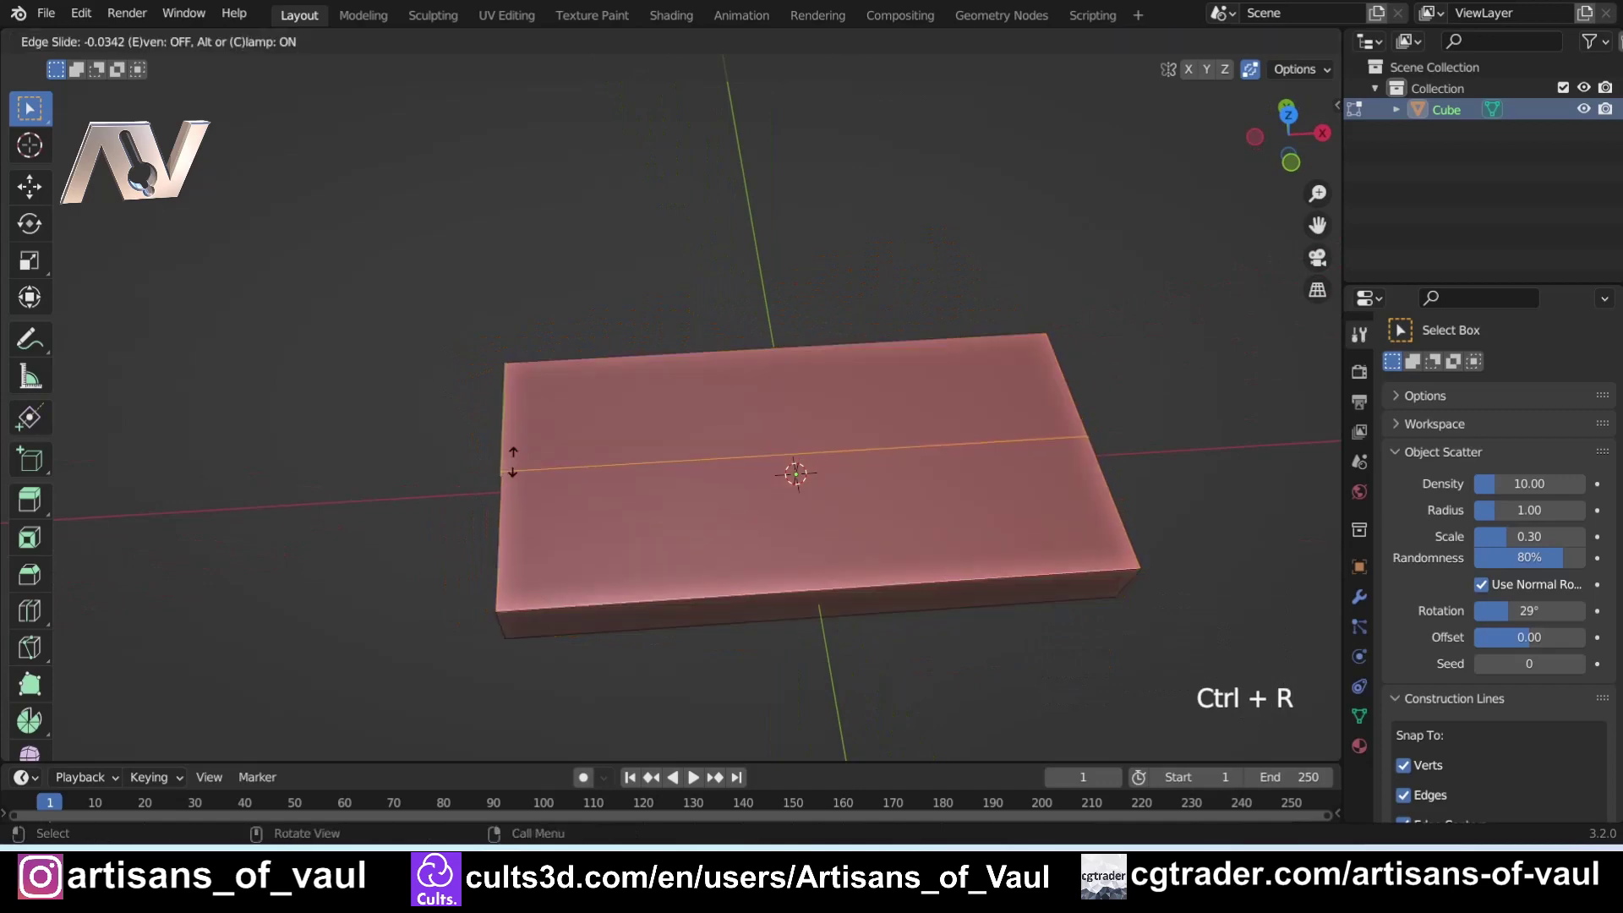
{"action": "left_click", "coordinate": [510, 456]}
Bevel the centre loop into a wide band
{"action": "middle_click_drag", "start_coordinate": [511, 456], "coordinate": [676, 460]}
{"action": "scroll", "coordinate": [544, 409], "scroll_direction": "down", "scroll_amount": 2}
{"action": "key", "text": "ctrl+b"}
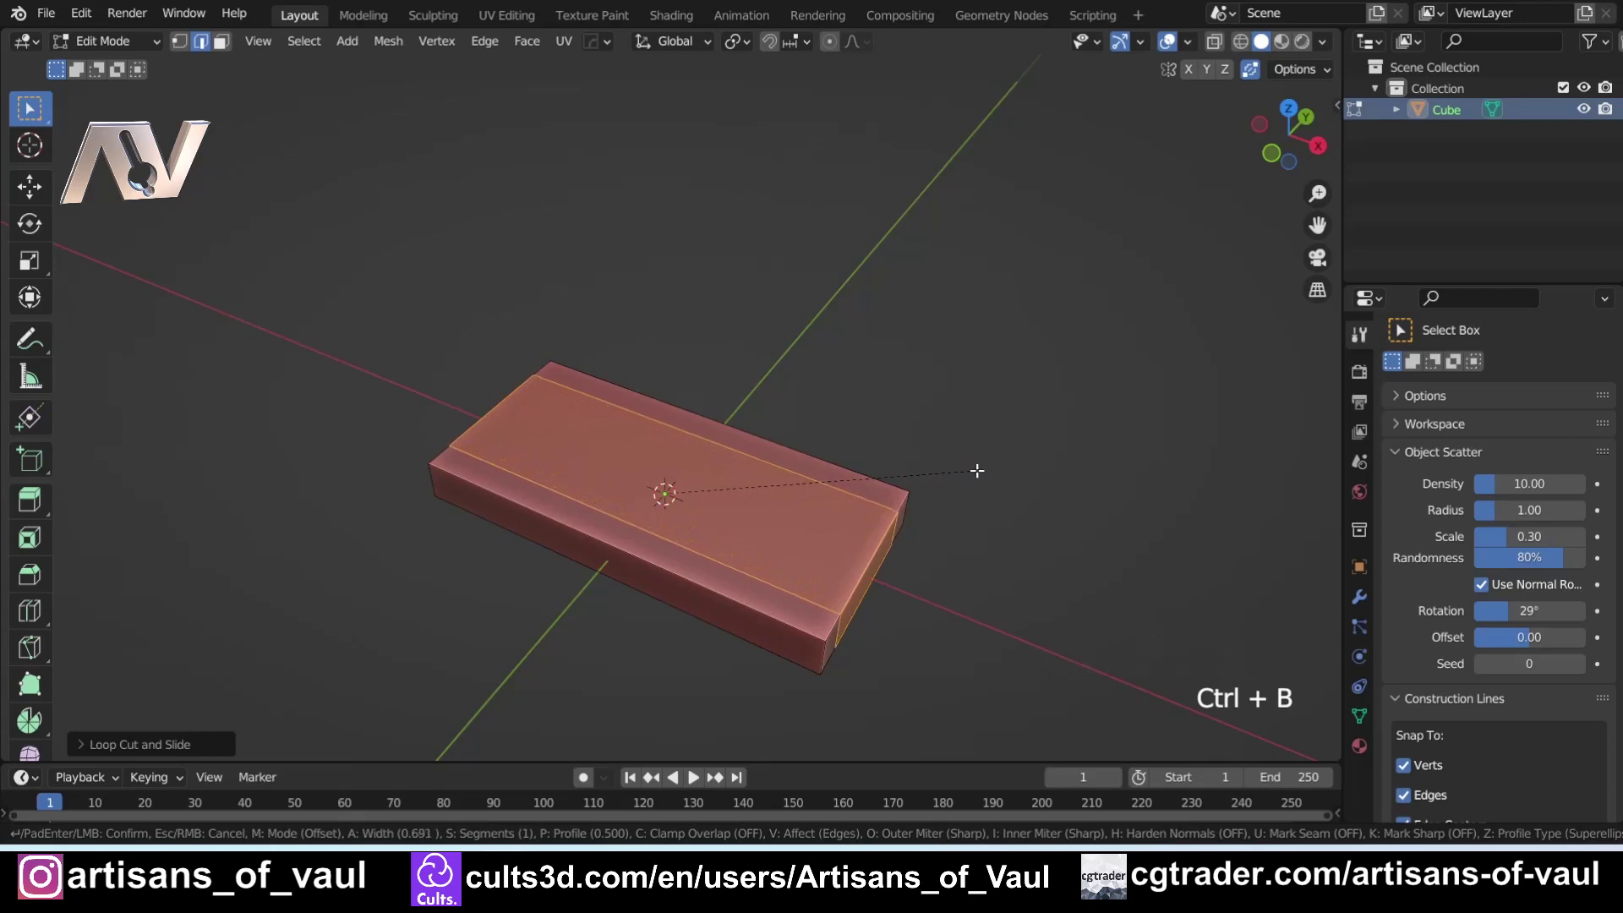
{"action": "left_click", "coordinate": [977, 471]}
Select both long-side edge loops and bevel them into narrow strips
{"action": "middle_click_drag", "start_coordinate": [851, 555], "coordinate": [787, 559]}
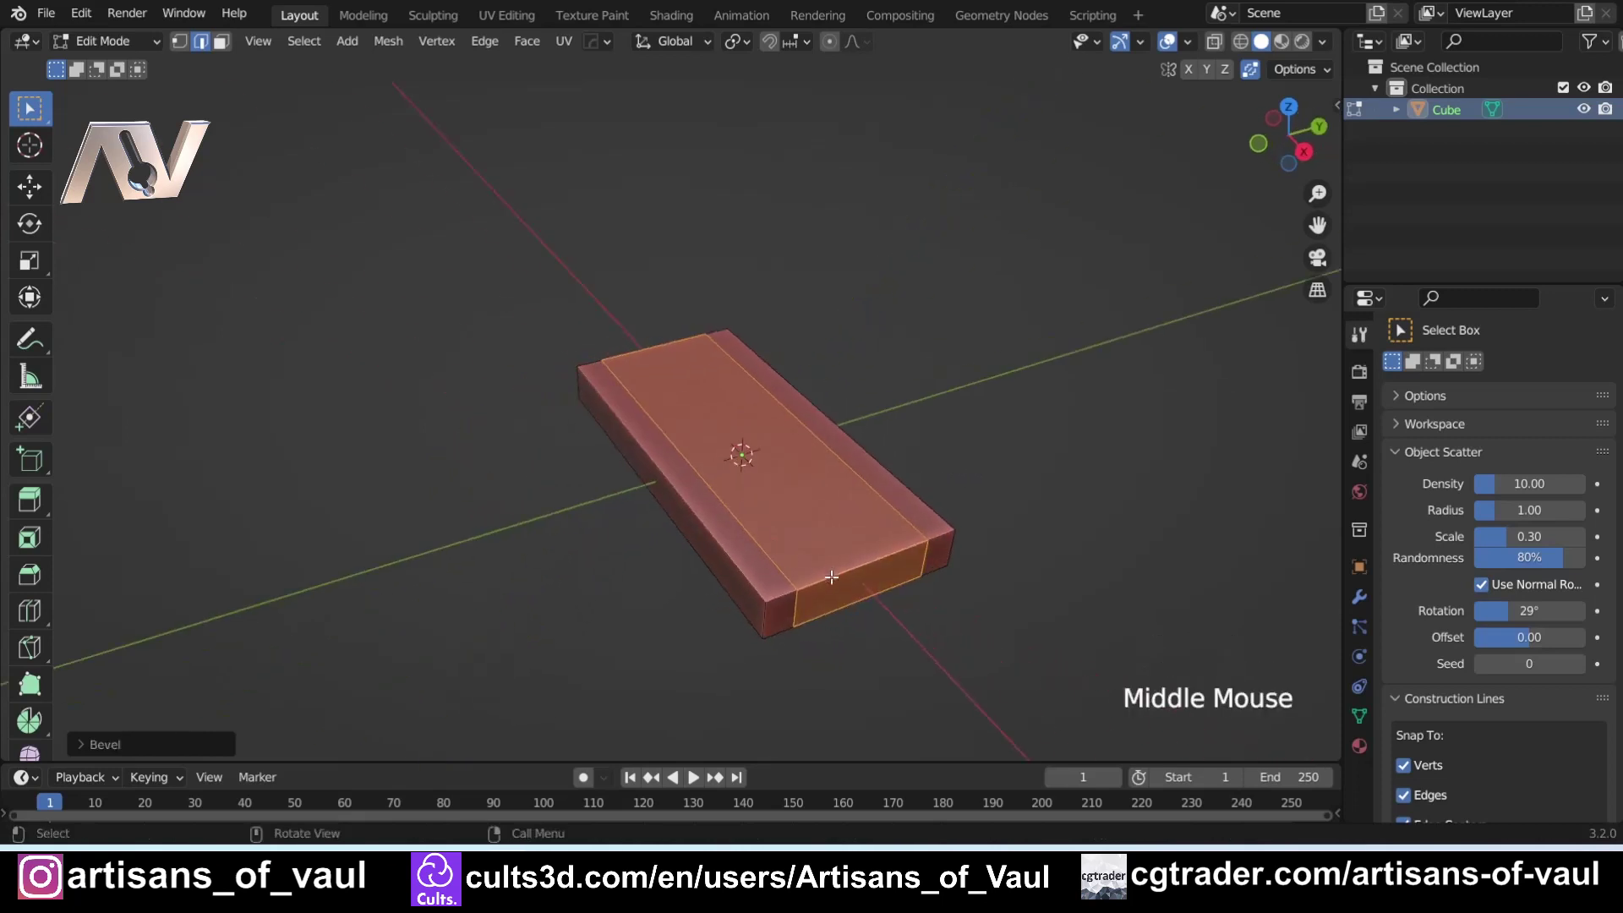
{"action": "left_click", "coordinate": [764, 550], "text": "alt"}
{"action": "left_click", "coordinate": [896, 508], "text": "alt+shift"}
{"action": "scroll", "coordinate": [825, 471], "scroll_direction": "up", "scroll_amount": 2}
{"action": "middle_click_drag", "start_coordinate": [826, 471], "coordinate": [1014, 536], "text": "shift"}
{"action": "key", "text": "ctrl+b"}
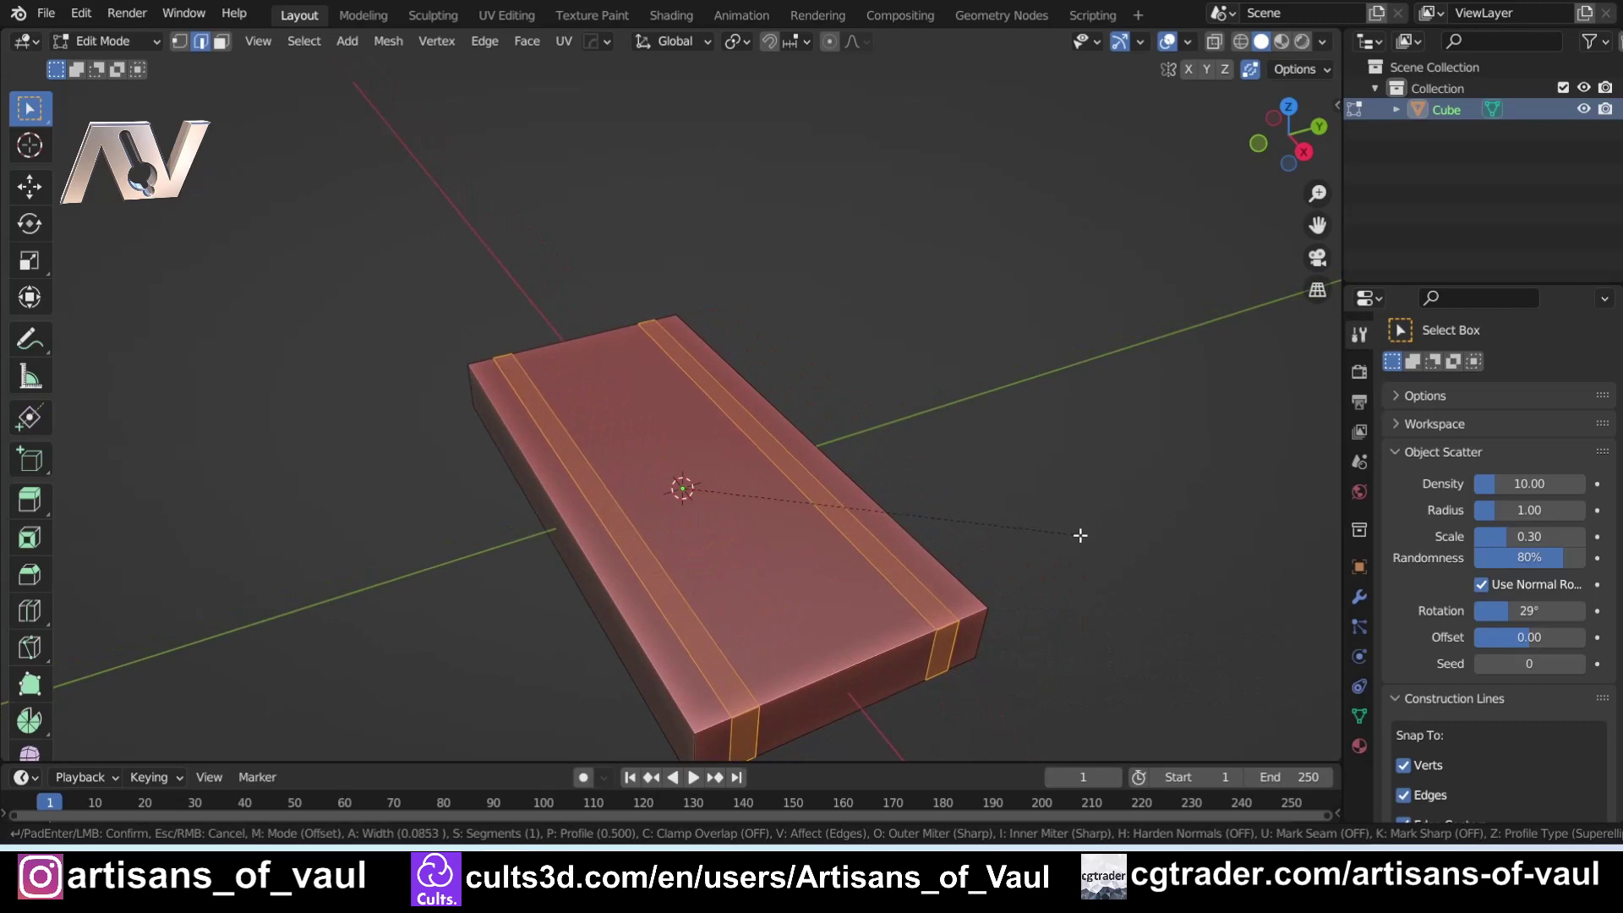
{"action": "left_click", "coordinate": [1081, 535]}
Start a crosswise loop cut and raise it to six cuts
{"action": "middle_click_drag", "start_coordinate": [1057, 532], "coordinate": [659, 442]}
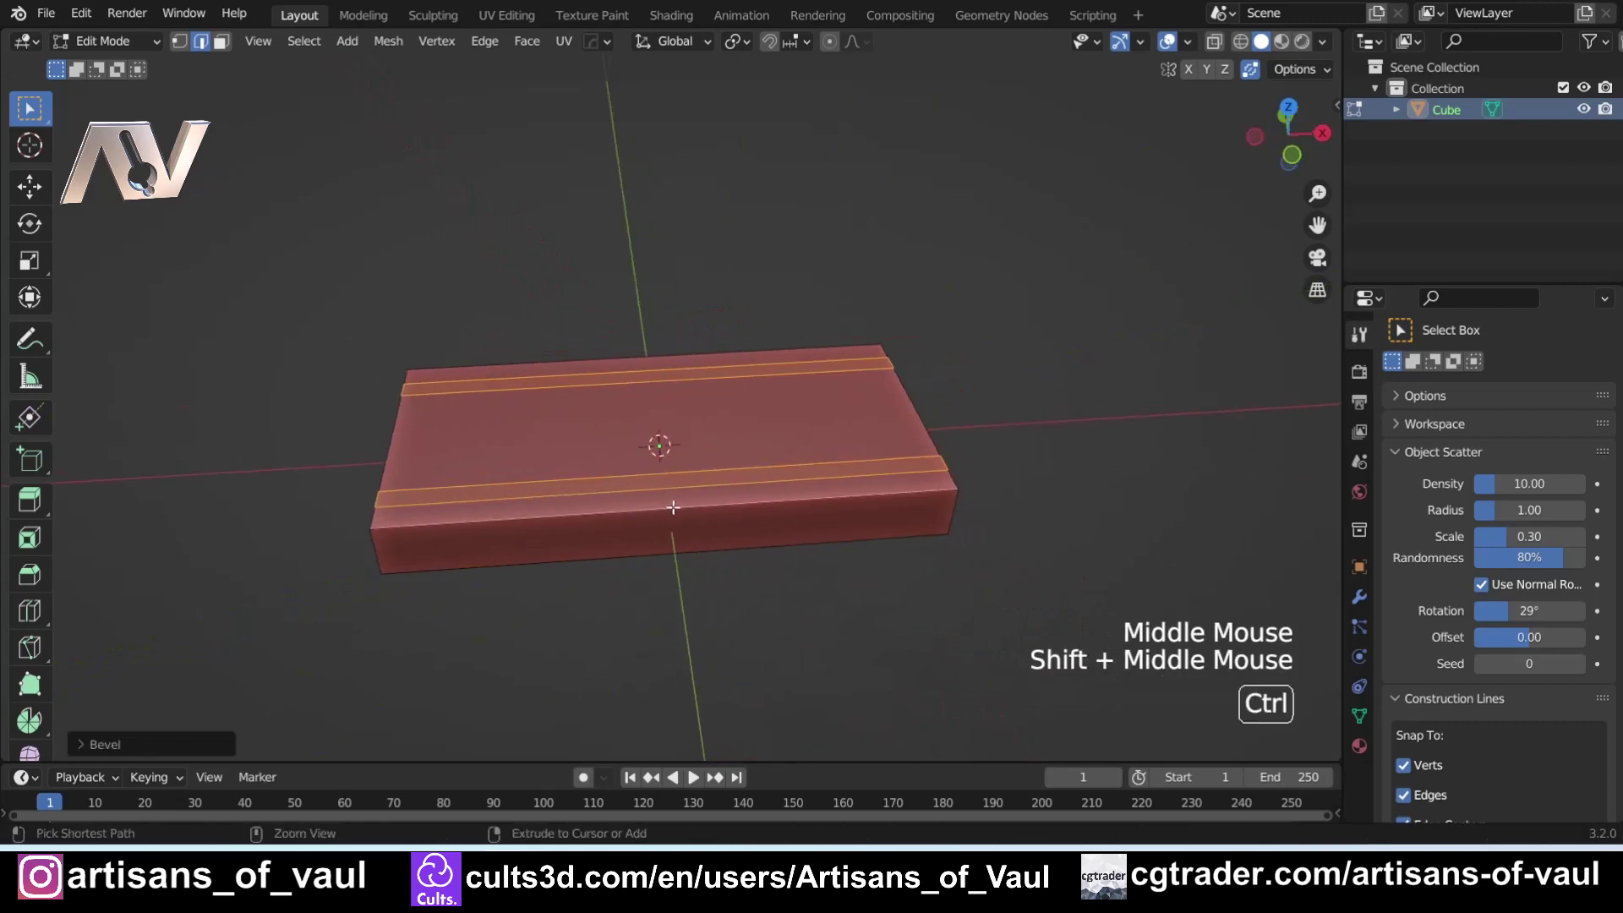
{"action": "key", "text": "ctrl+r"}
{"action": "scroll", "coordinate": [664, 505], "scroll_direction": "up", "scroll_amount": 5}
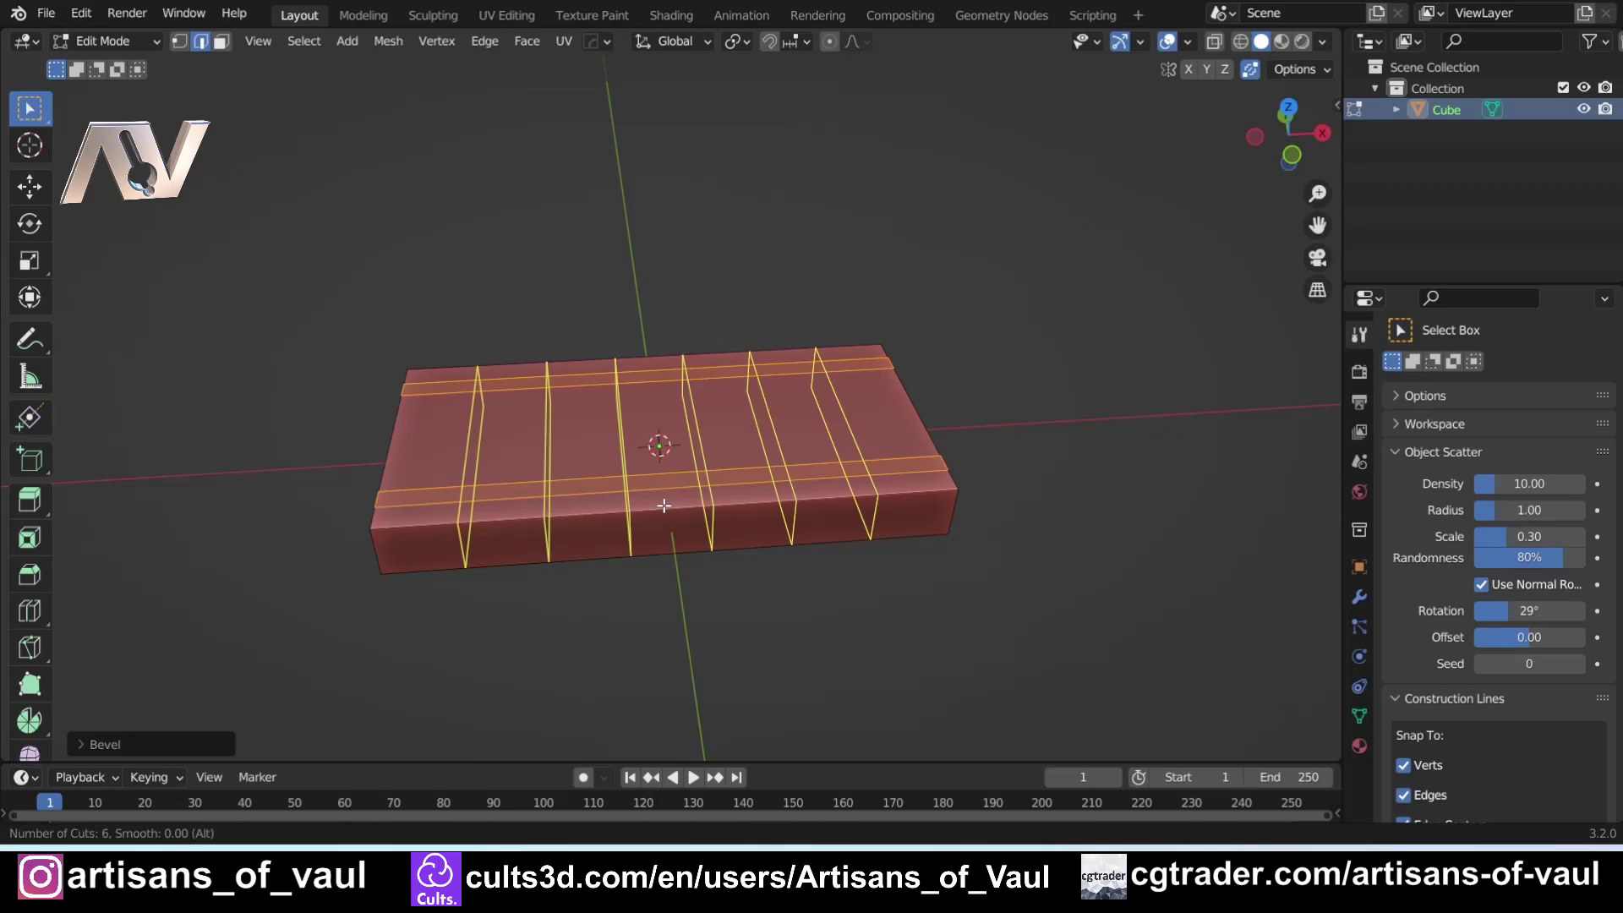
Commit the six crosswise loop cuts evenly spaced, without sliding them
{"action": "left_click", "coordinate": [691, 499]}
{"action": "right_click", "coordinate": [691, 498]}
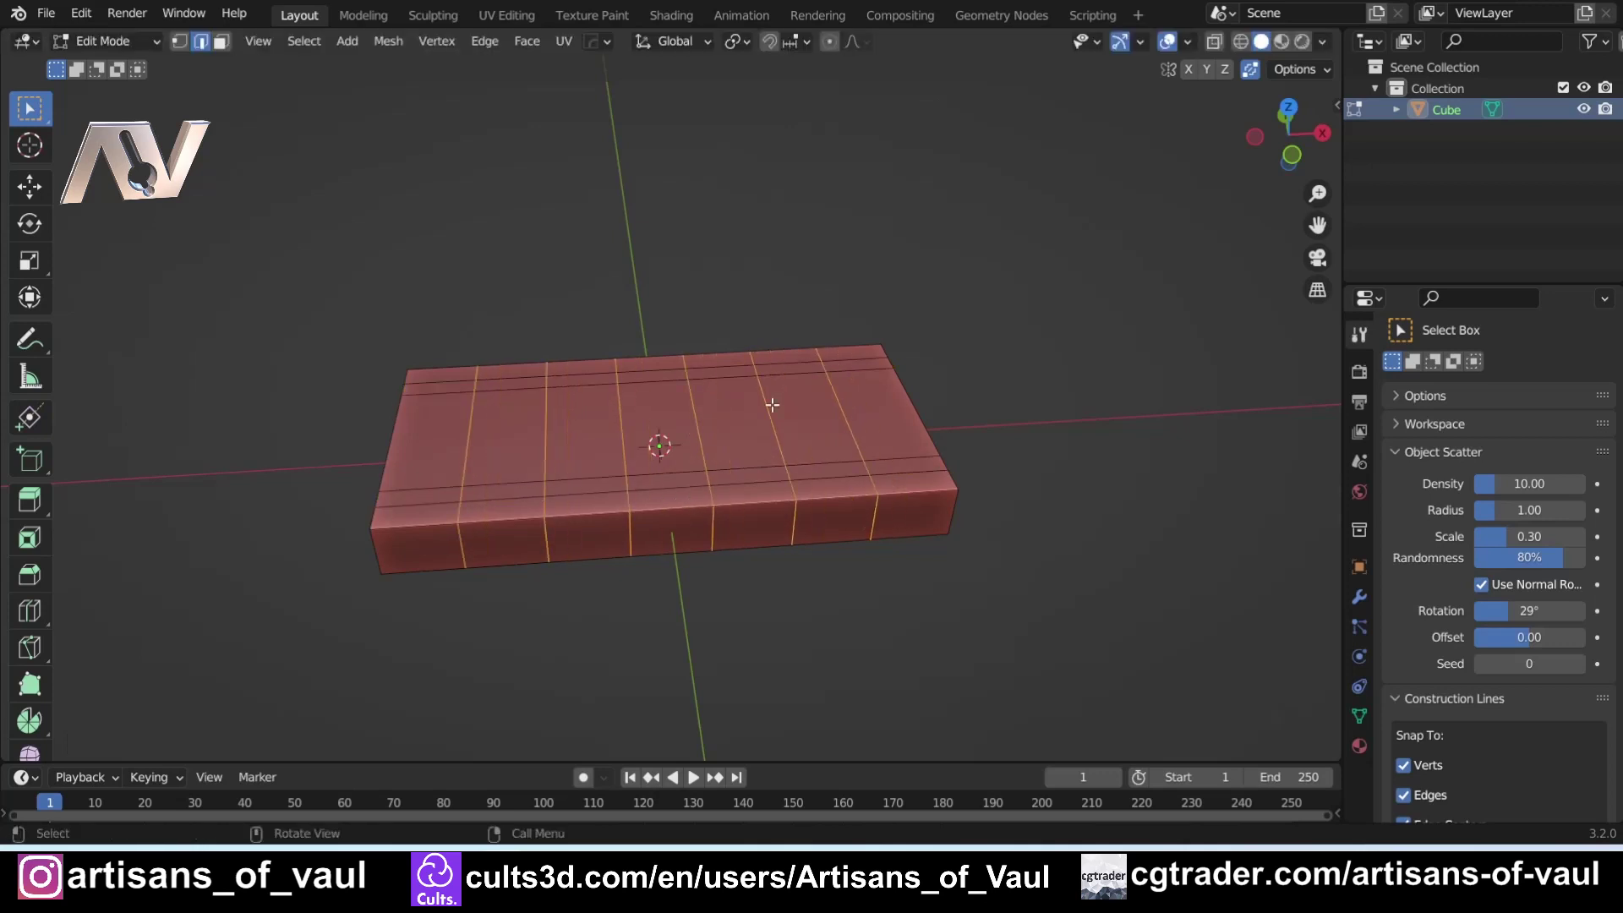
{"action": "middle_click_drag", "start_coordinate": [771, 409], "coordinate": [645, 431]}
{"action": "scroll", "coordinate": [646, 423], "scroll_direction": "up", "scroll_amount": 2}
{"action": "scroll", "coordinate": [647, 422], "scroll_direction": "up", "scroll_amount": 1}
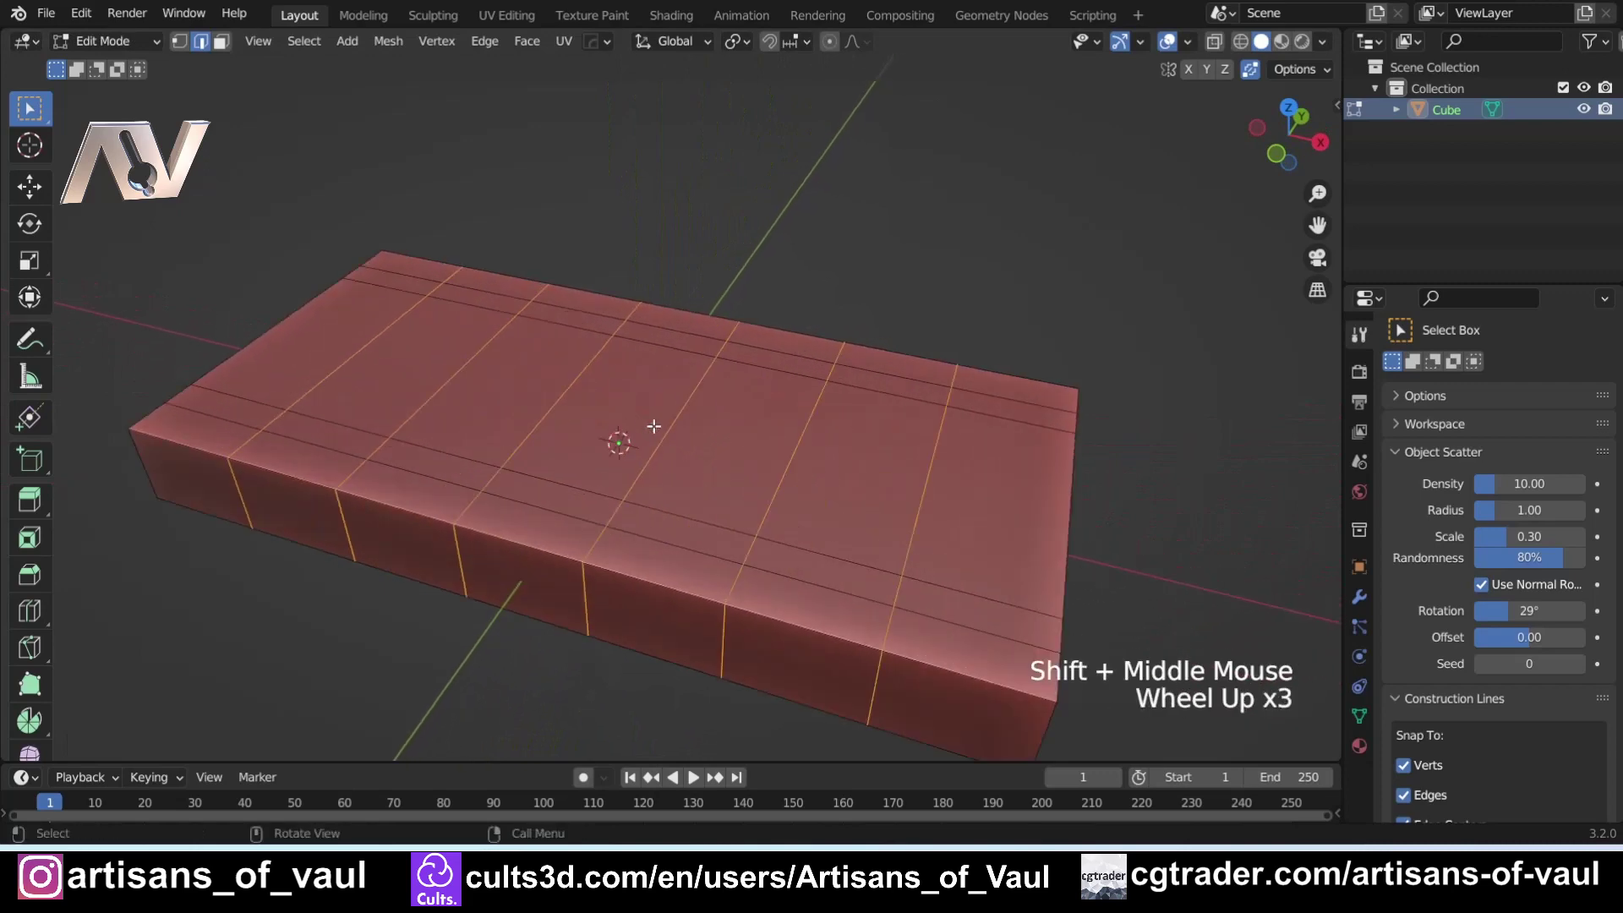
{"action": "middle_click_drag", "start_coordinate": [769, 459], "coordinate": [738, 456]}
In vertex select, rip a single top-face vertex, then undo the rip
{"action": "key", "text": "Tab"}
{"action": "left_click", "coordinate": [610, 457]}
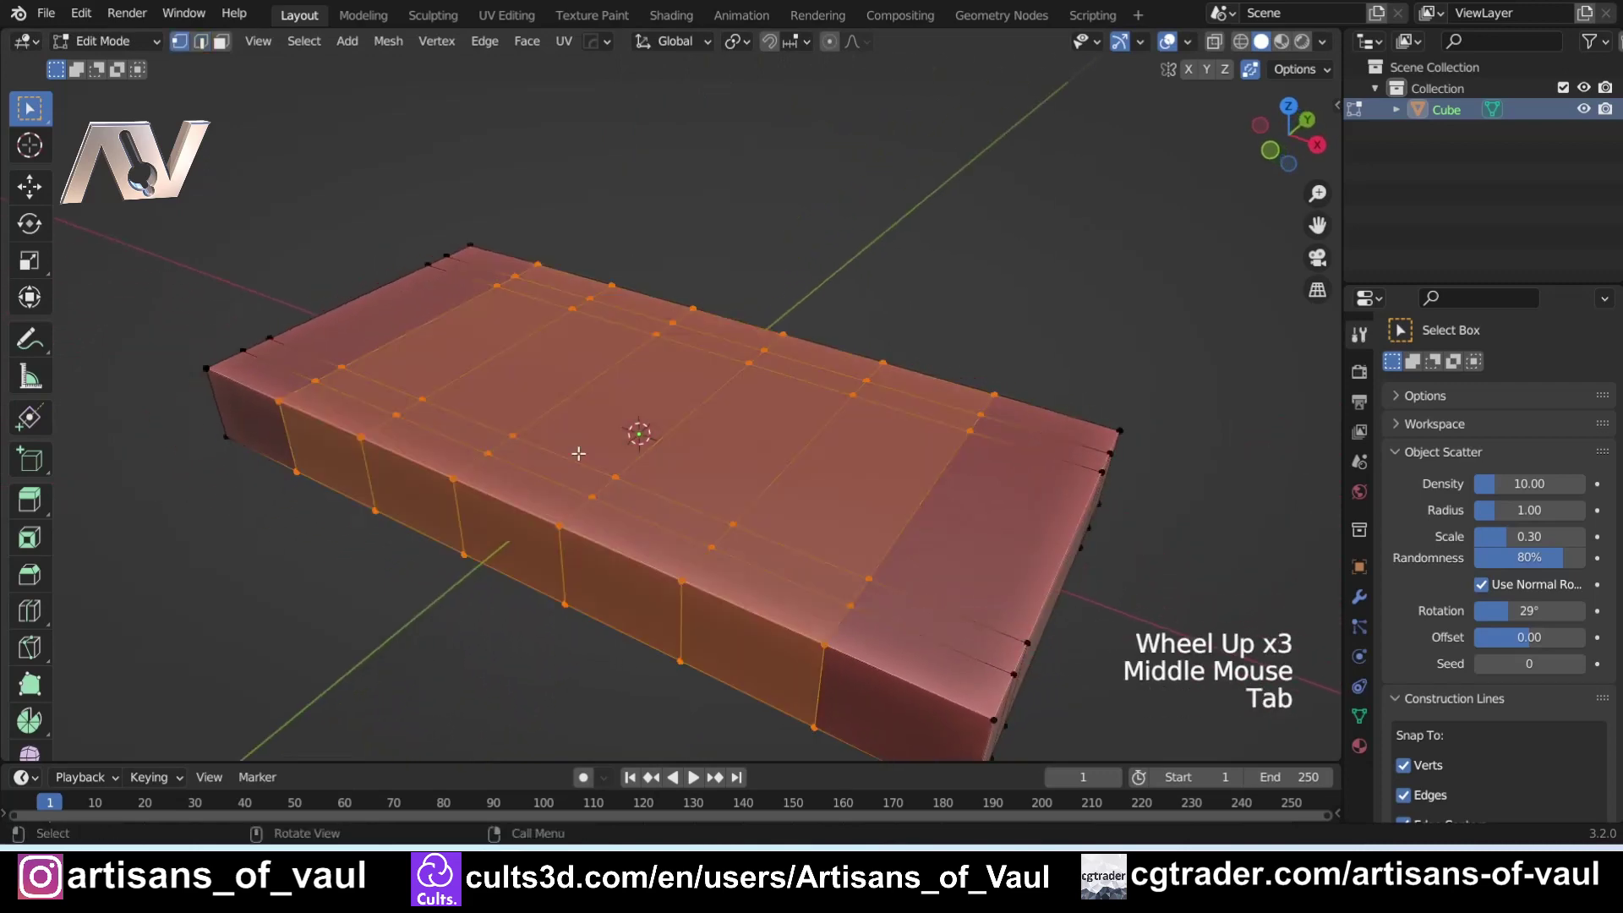
{"action": "left_click", "coordinate": [616, 473]}
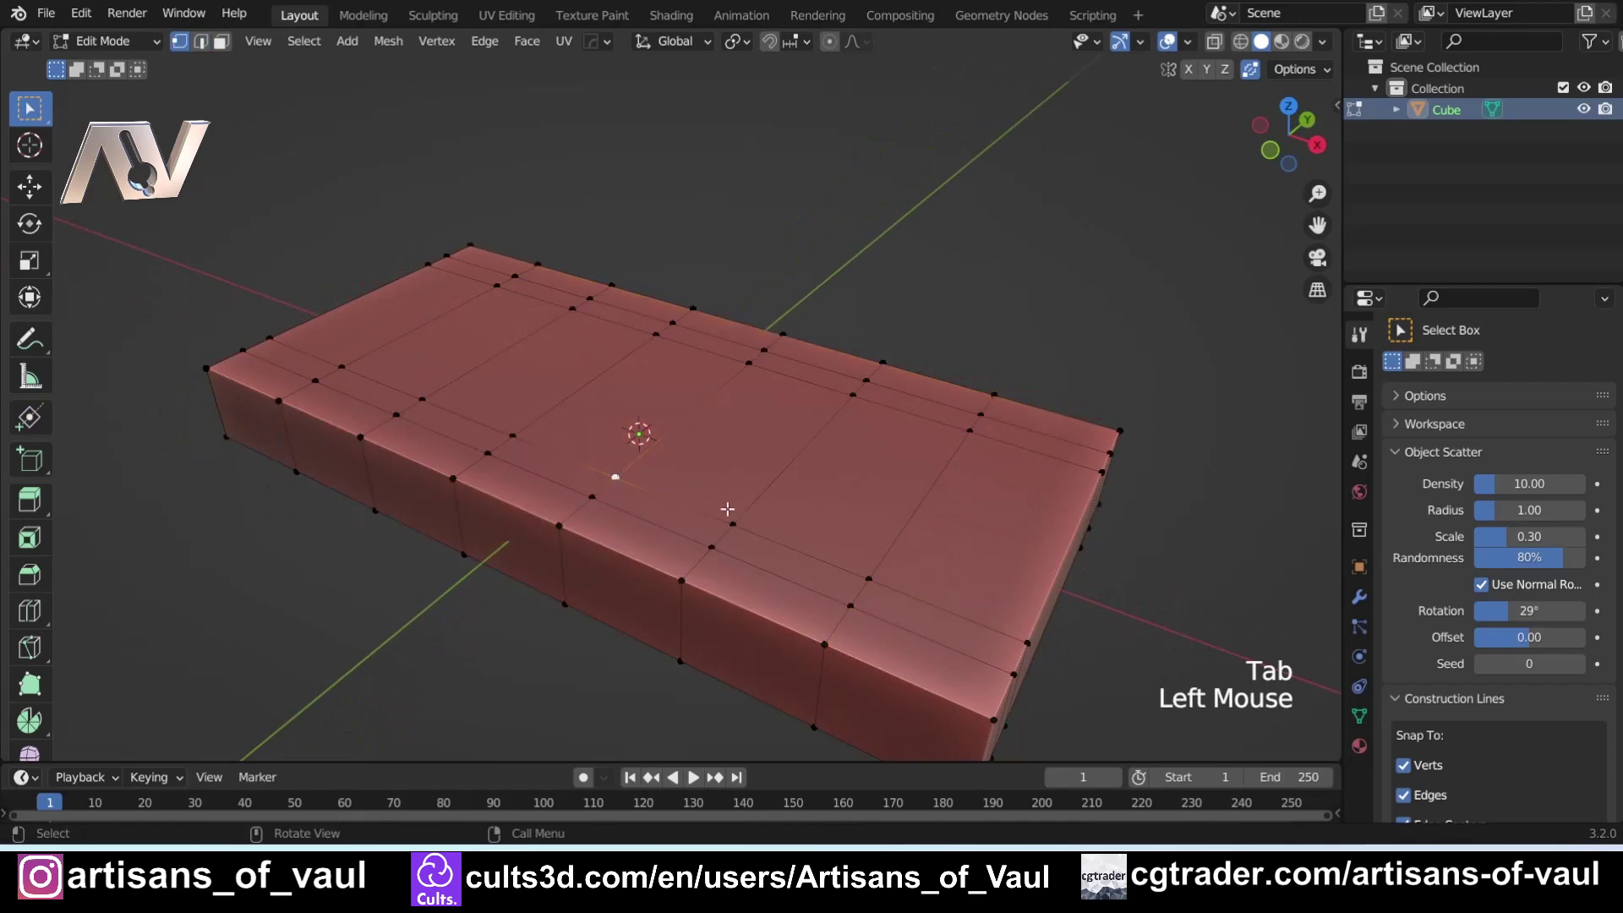
{"action": "middle_click_drag", "start_coordinate": [732, 507], "coordinate": [709, 469]}
{"action": "key", "text": "v"}
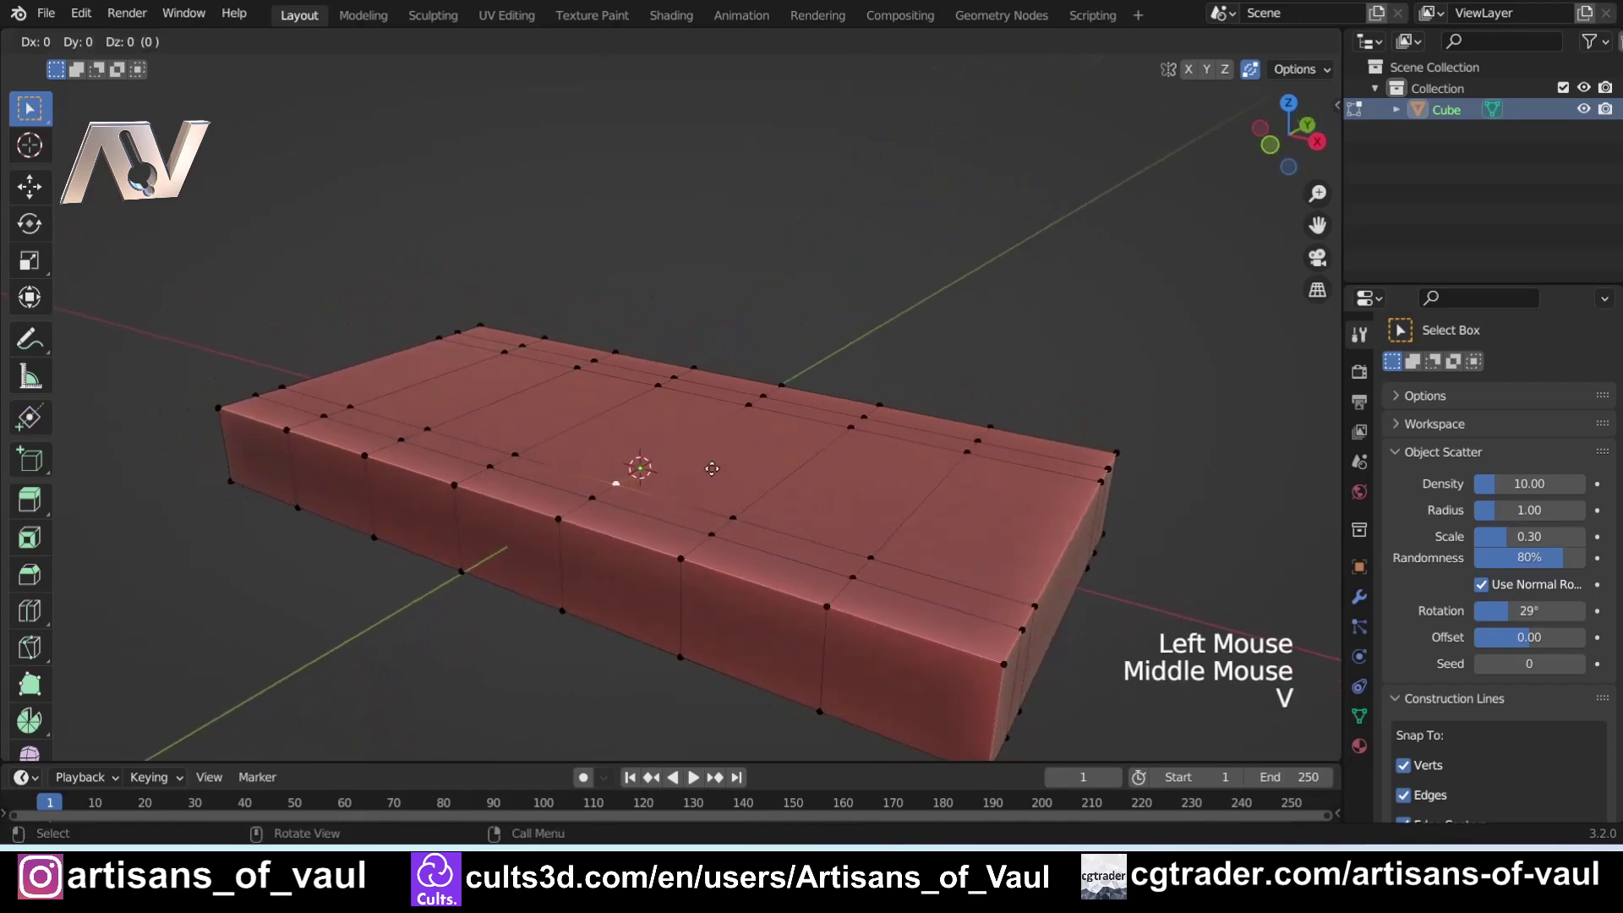
{"action": "left_click", "coordinate": [709, 426]}
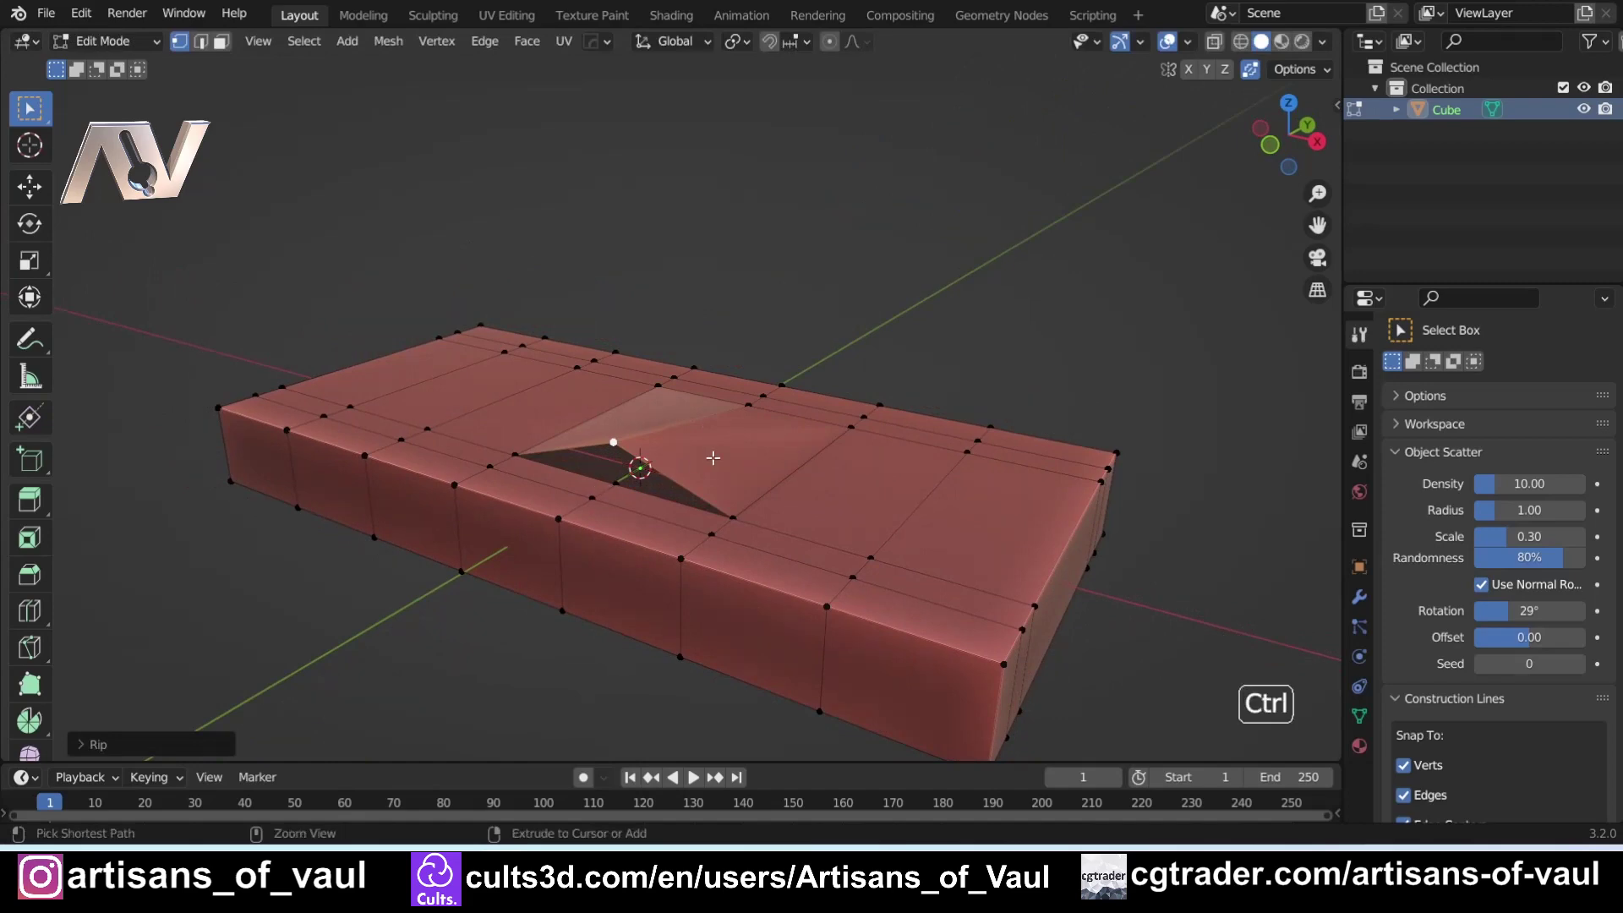
{"action": "key", "text": "ctrl+z"}
Switch to edge select, select one top edge and begin ripping it
{"action": "key", "text": "ctrl+Tab"}
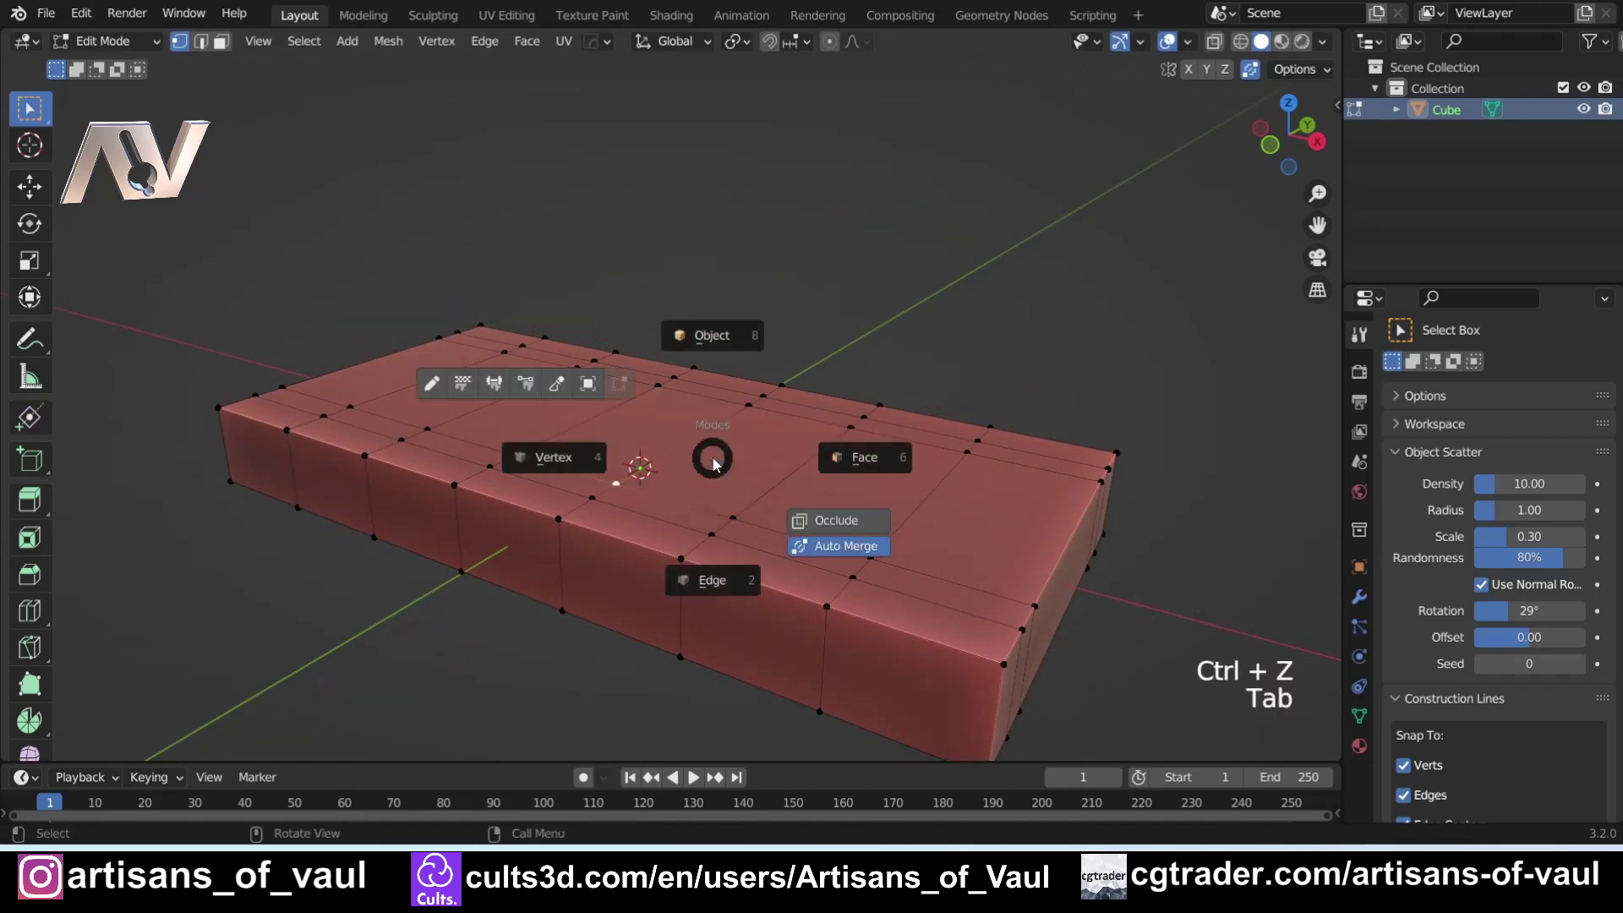
{"action": "left_click", "coordinate": [710, 519]}
{"action": "left_click", "coordinate": [670, 453]}
{"action": "key", "text": "ctrl+v"}
Rip the selected top edge, then undo the rip
{"action": "key", "text": "v"}
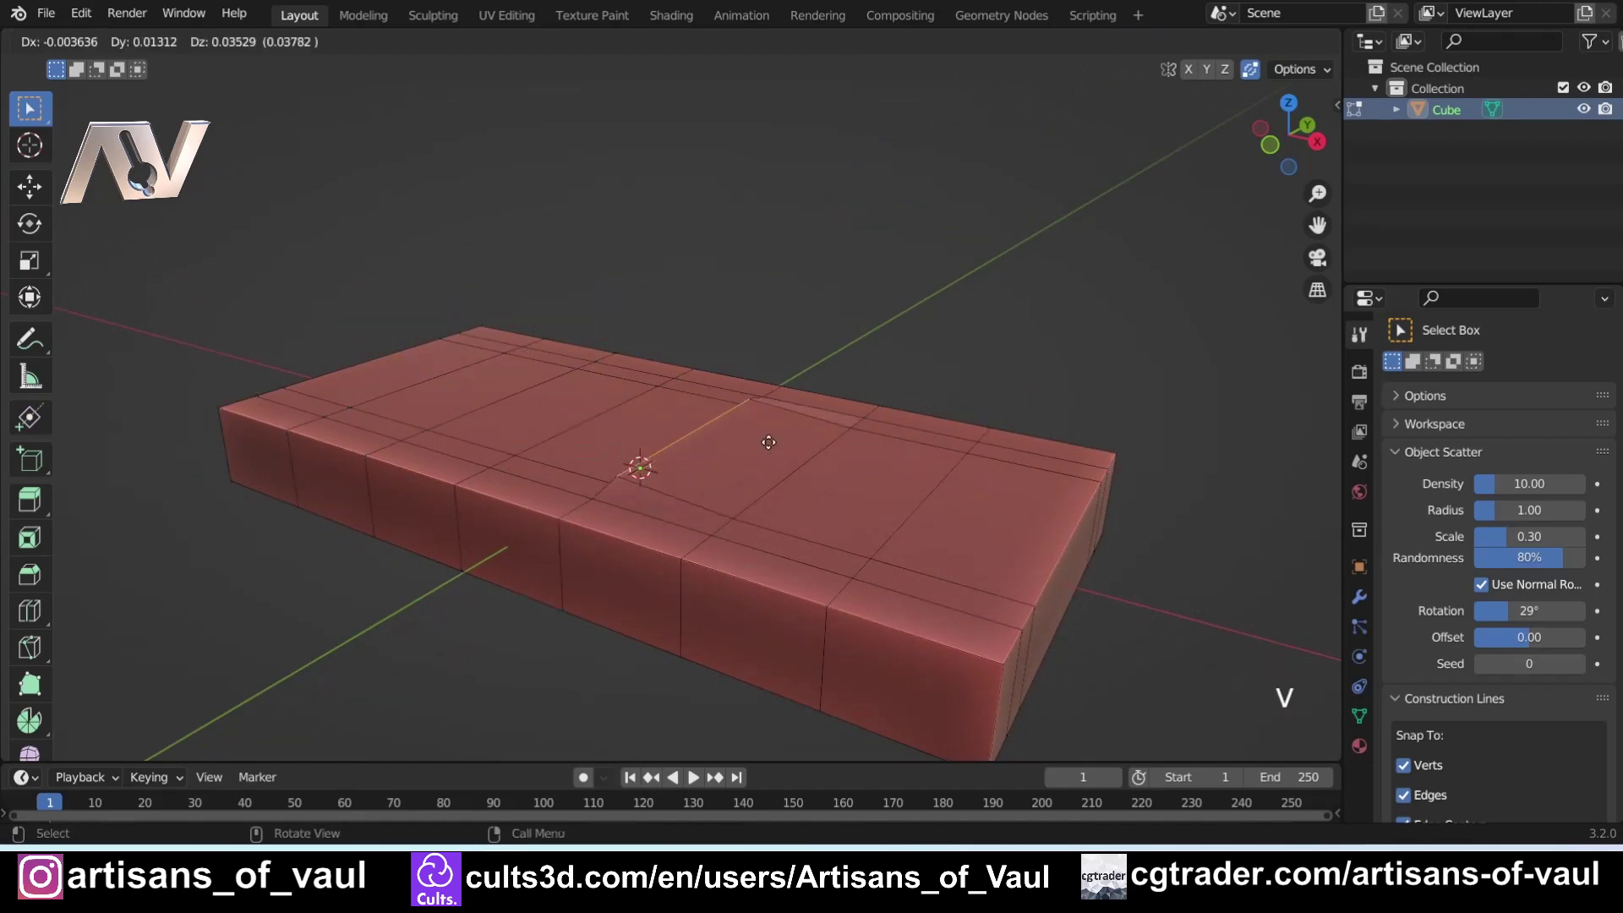
{"action": "left_click", "coordinate": [771, 426]}
{"action": "middle_click_drag", "start_coordinate": [771, 426], "coordinate": [683, 440]}
{"action": "key", "text": "ctrl+z"}
{"action": "scroll", "coordinate": [623, 545], "scroll_direction": "up", "scroll_amount": 2}
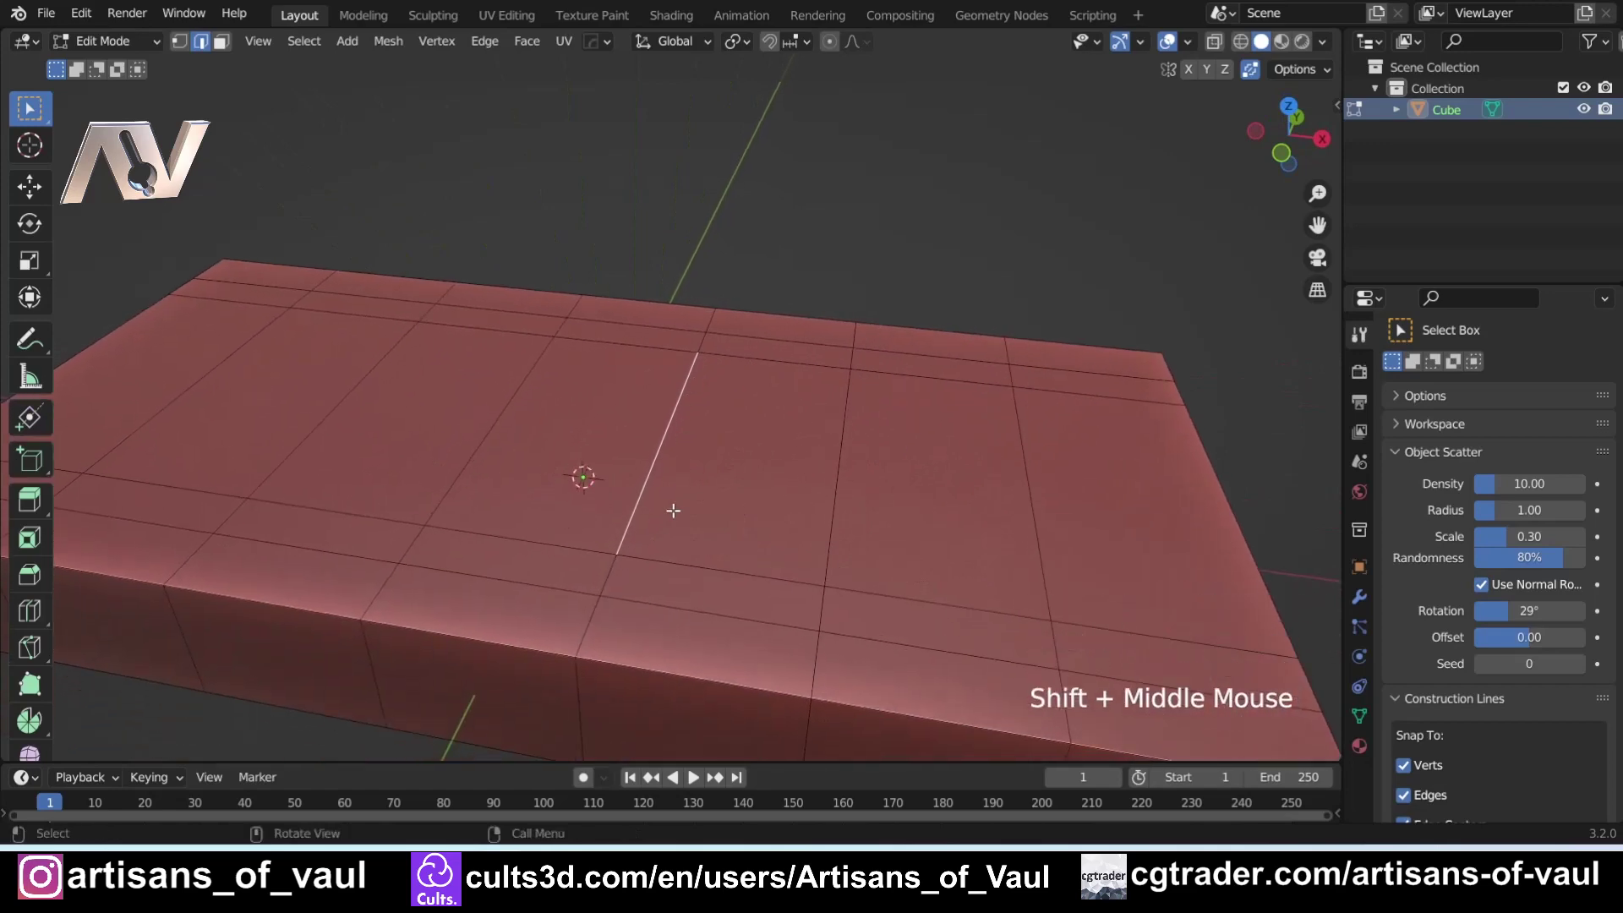
{"action": "middle_click_drag", "start_coordinate": [691, 502], "coordinate": [745, 487]}
Rip the selected top edge again, leaving it unmoved
{"action": "key", "text": "v"}
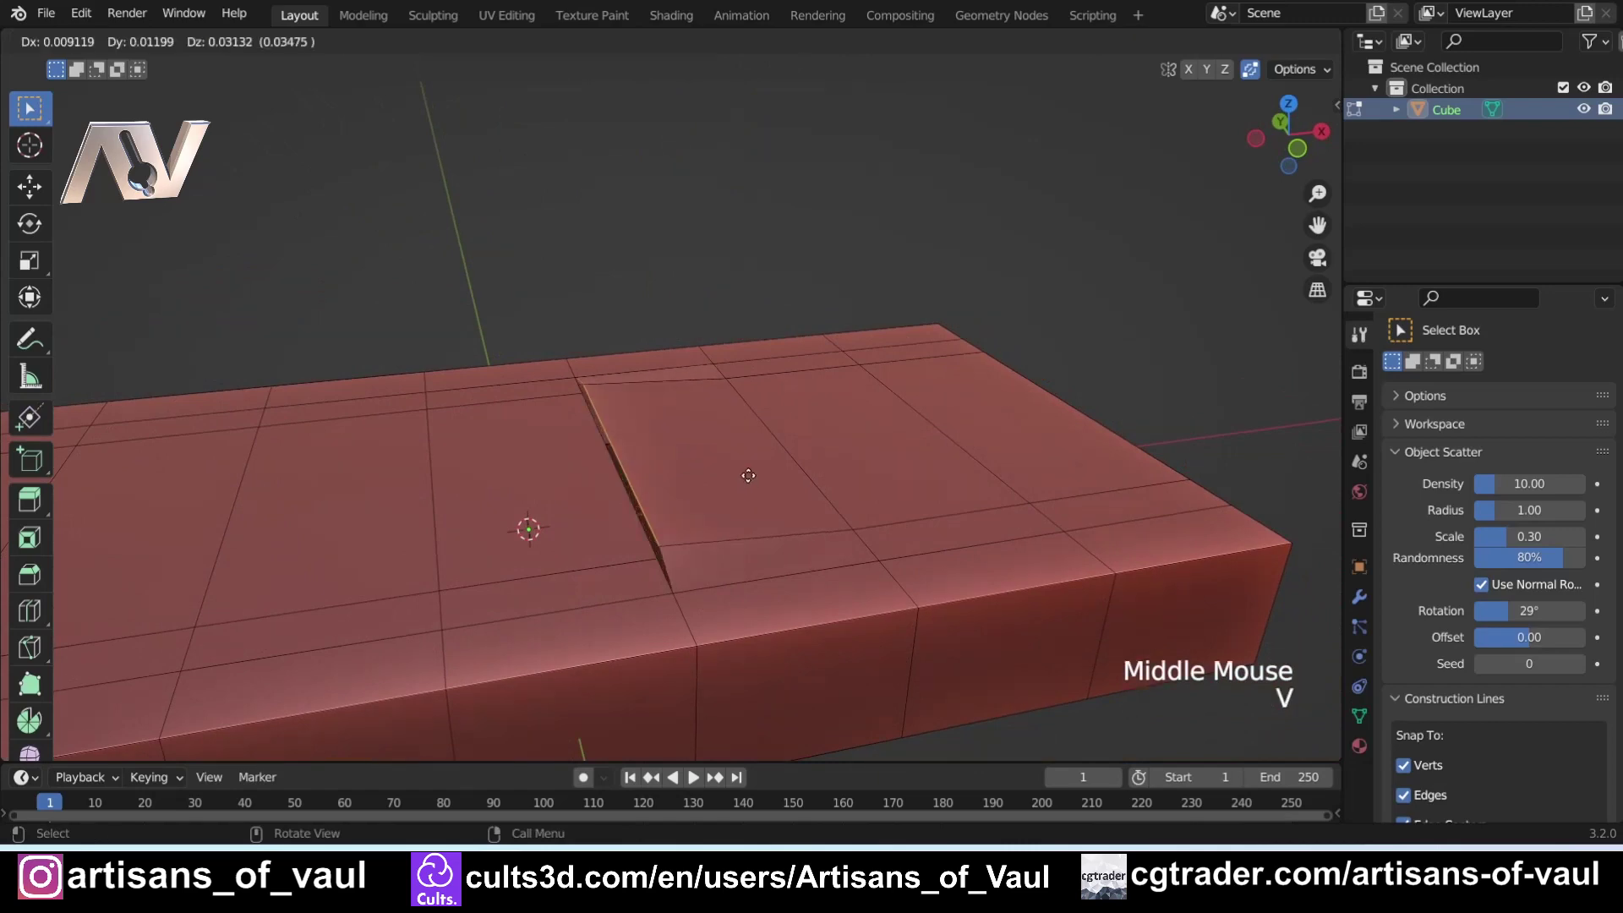
{"action": "right_click", "coordinate": [771, 448]}
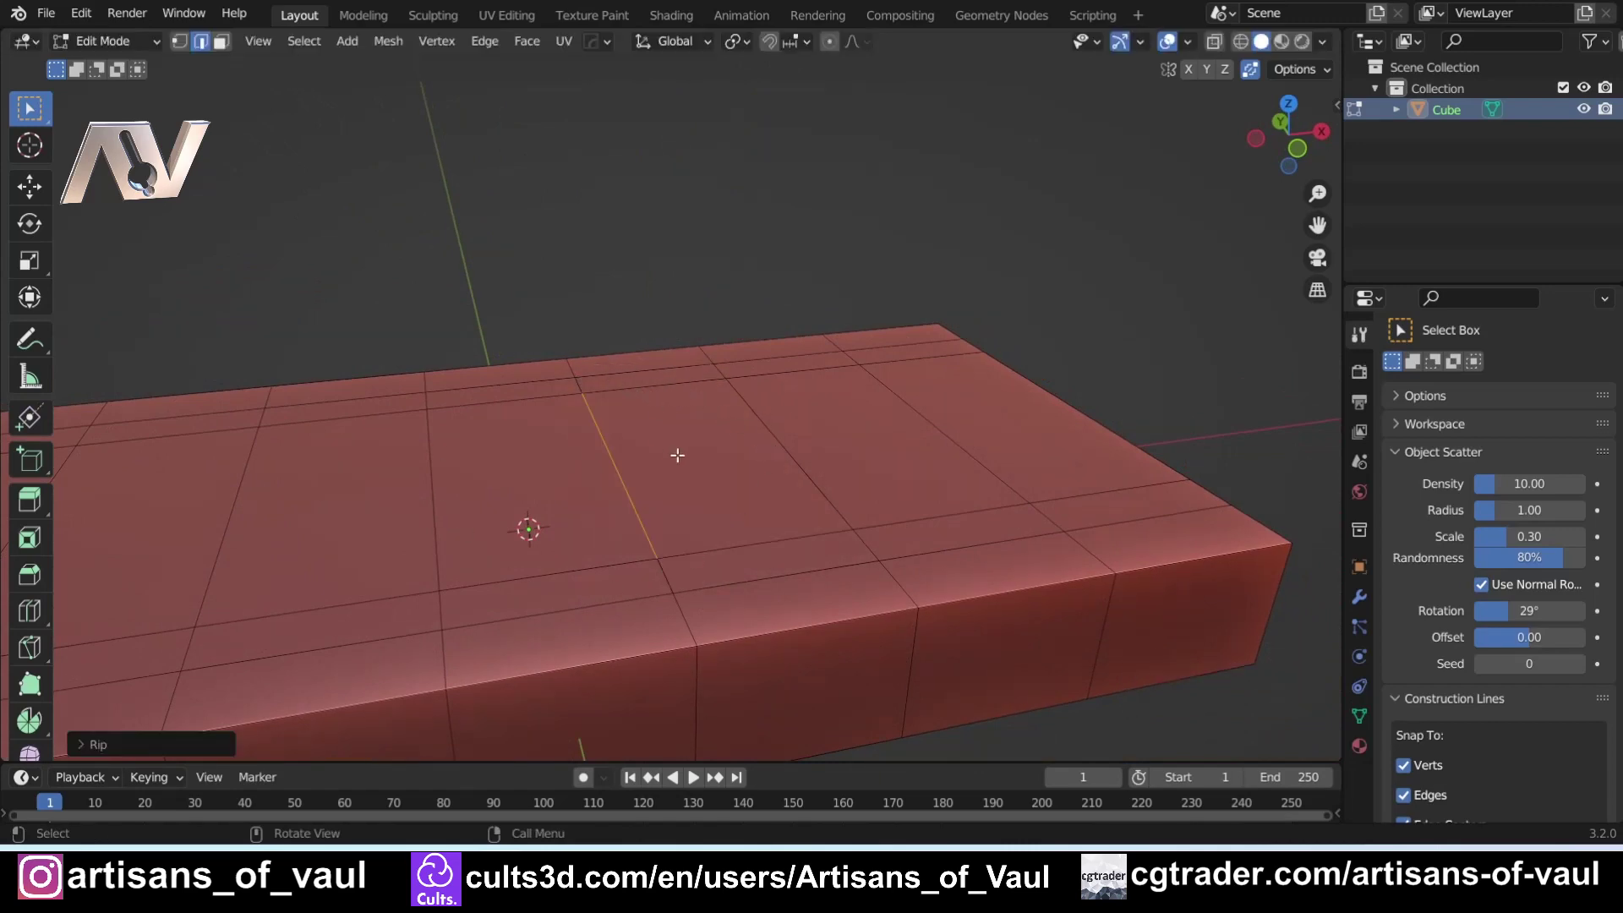
{"action": "mouse_move", "coordinate": [670, 446]}
{"action": "middle_mouse_down"}
{"action": "mouse_move", "coordinate": [648, 464]}
{"action": "mouse_move", "coordinate": [681, 471]}
{"action": "mouse_move", "coordinate": [688, 454]}
{"action": "middle_mouse_up"}
Cancel pulling the ripped edge apart and return to Object Mode
{"action": "key", "text": "Tab"}
{"action": "key", "text": "g"}
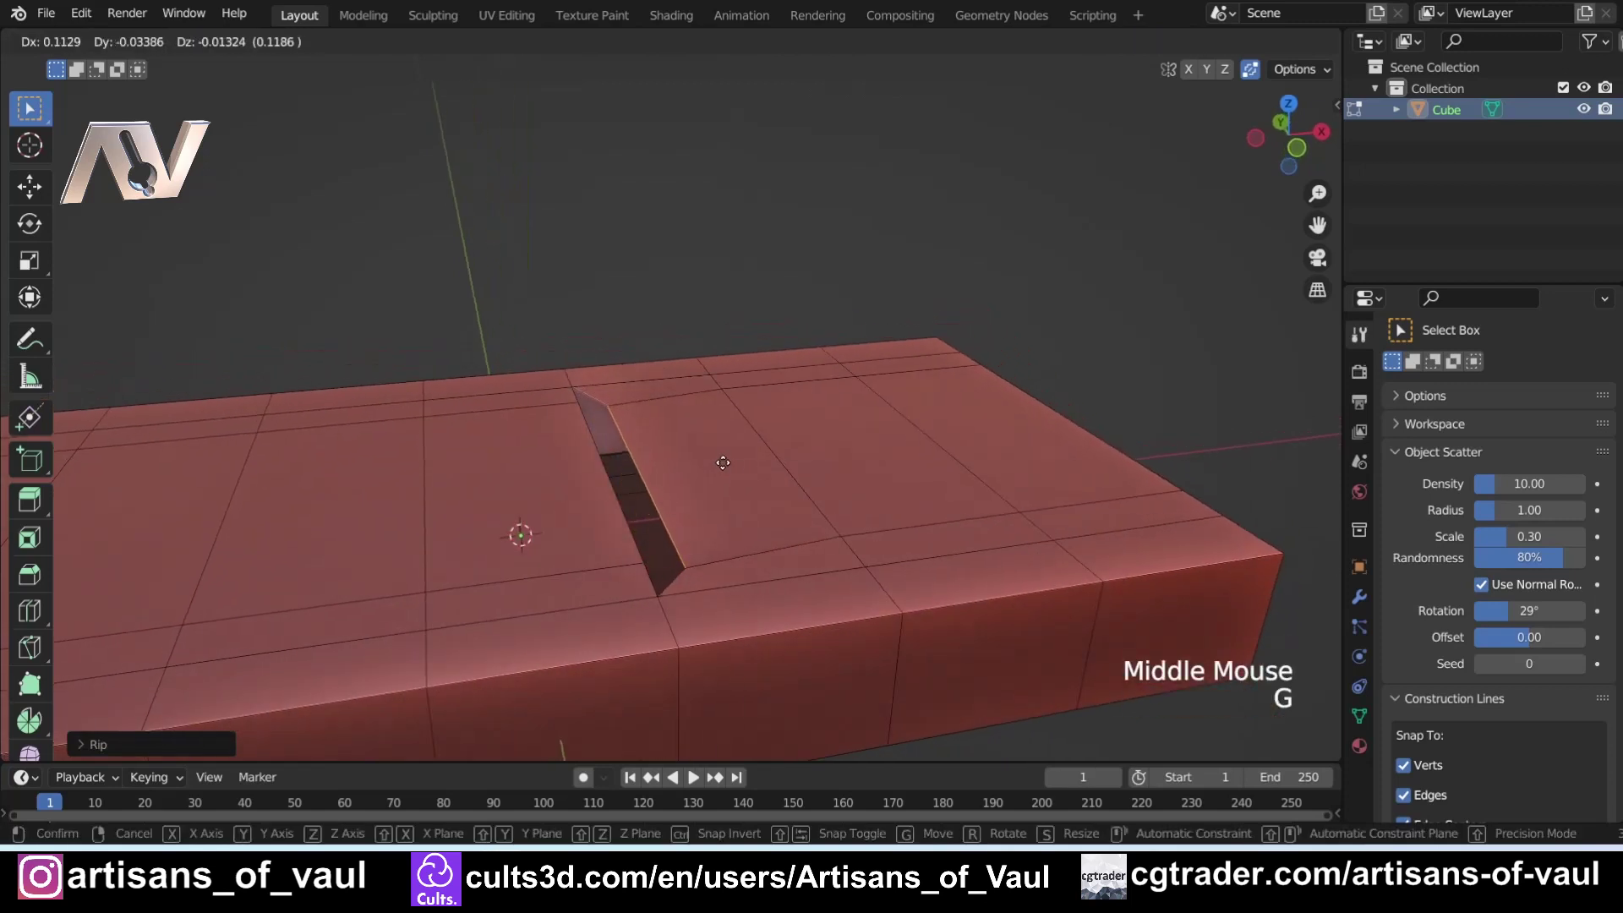
{"action": "right_click", "coordinate": [708, 448]}
{"action": "scroll", "coordinate": [675, 411], "scroll_direction": "down", "scroll_amount": 2}
{"action": "middle_click_drag", "start_coordinate": [675, 411], "coordinate": [695, 442]}
{"action": "key", "text": "Tab"}
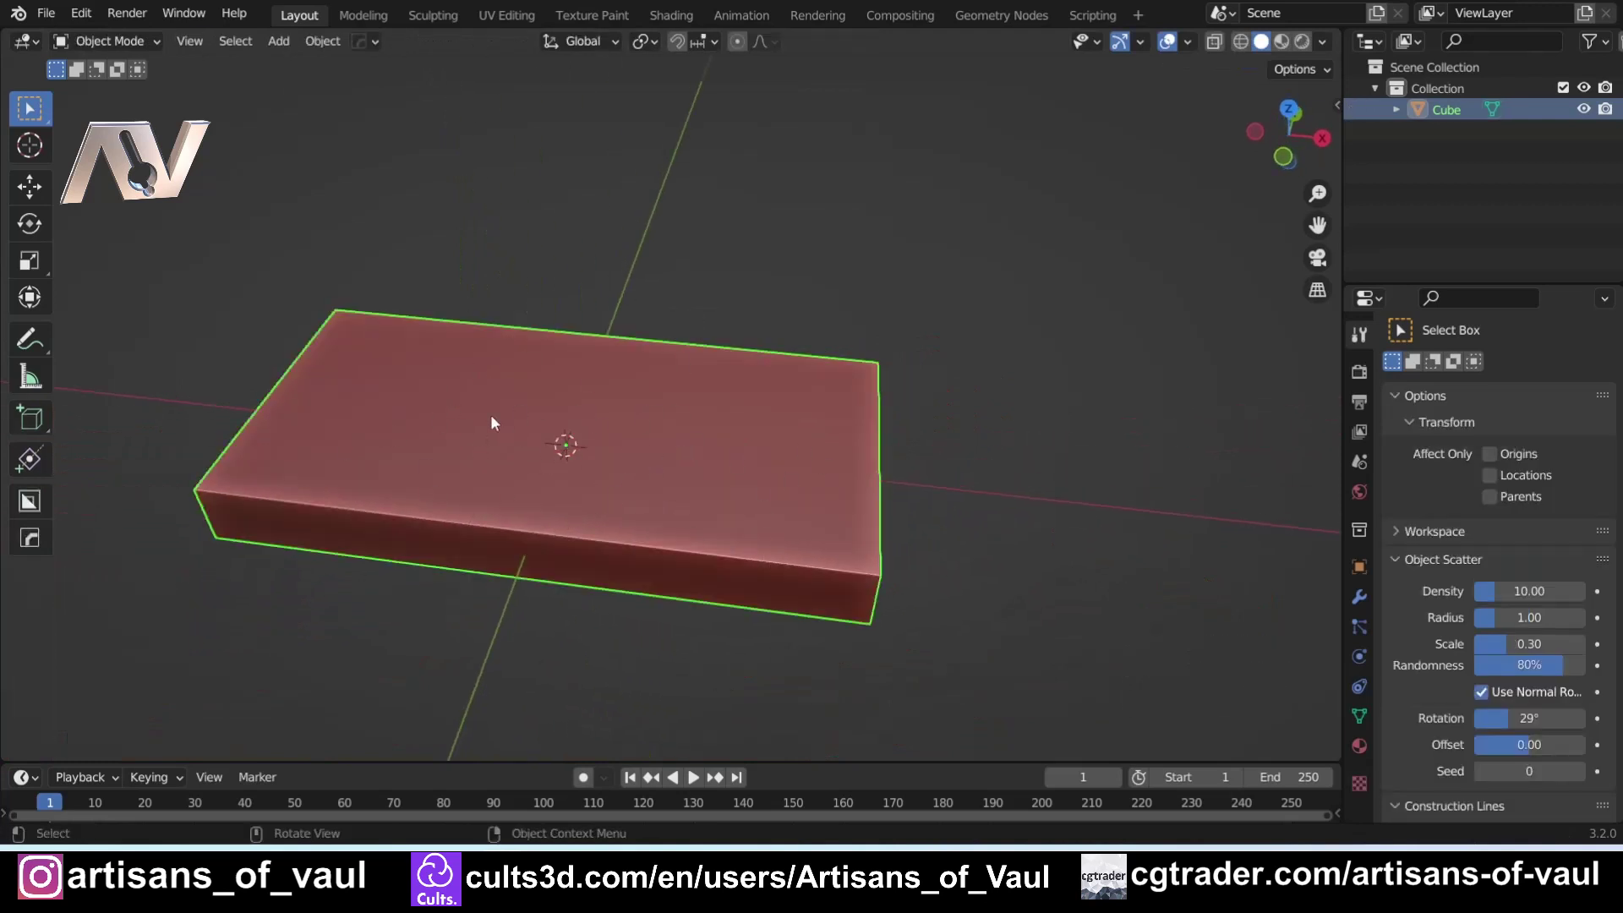
Enter Edit Mode and select a vertex on the slab's top edge
{"action": "key", "text": "Tab"}
{"action": "scroll", "coordinate": [498, 514], "scroll_direction": "up", "scroll_amount": 2}
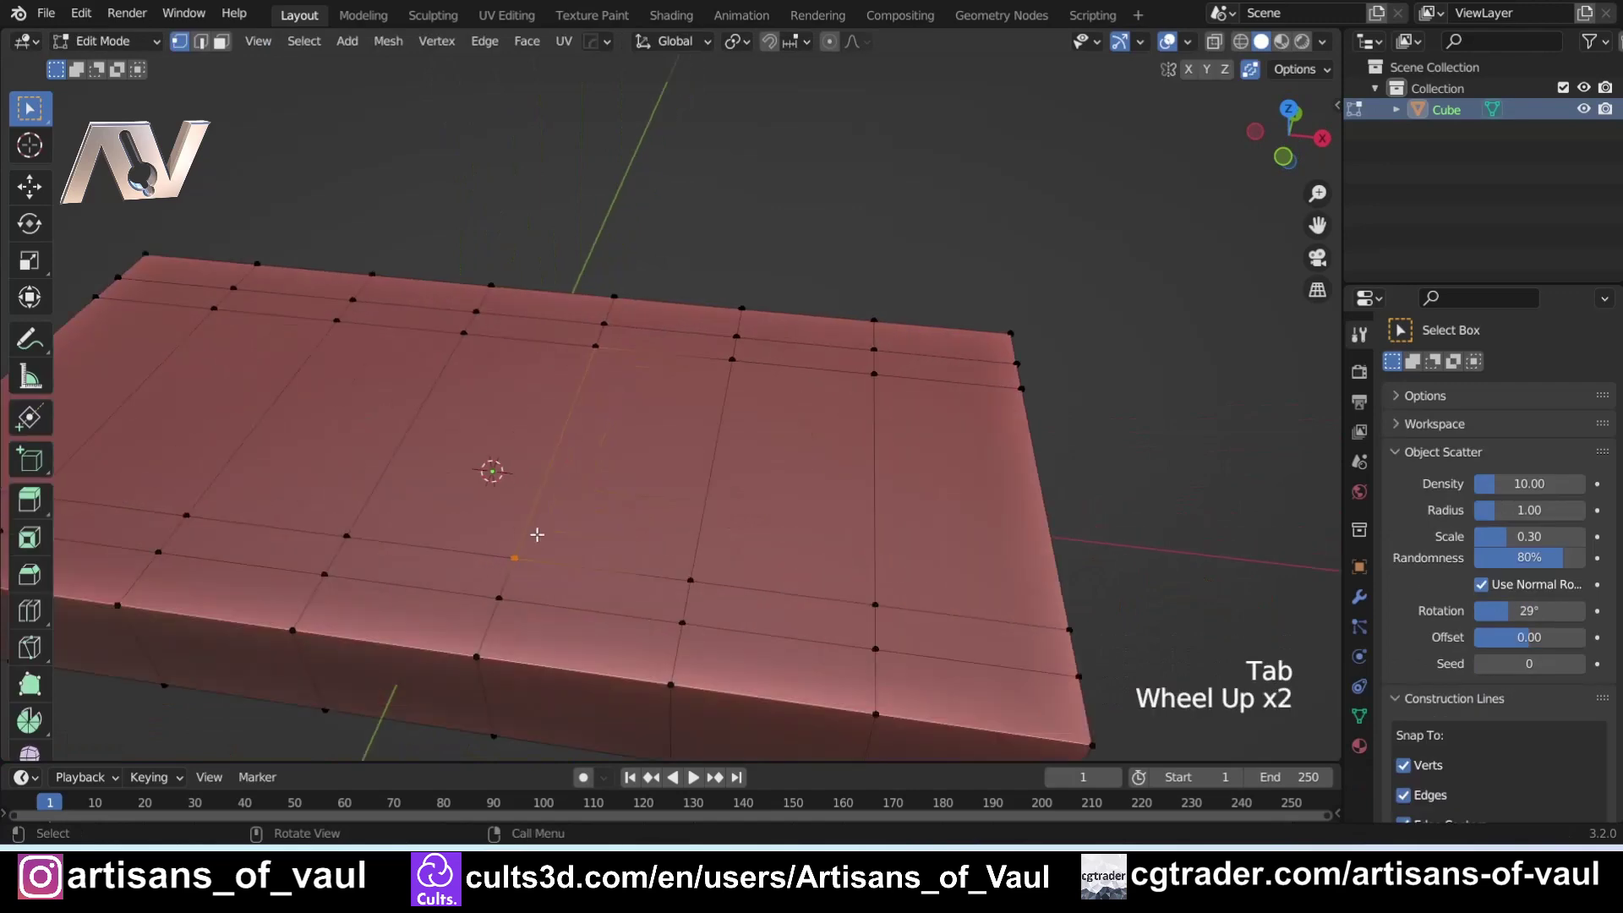
{"action": "left_click", "coordinate": [520, 549]}
{"action": "middle_click_drag", "start_coordinate": [520, 549], "coordinate": [626, 515]}
{"action": "left_click", "coordinate": [528, 554]}
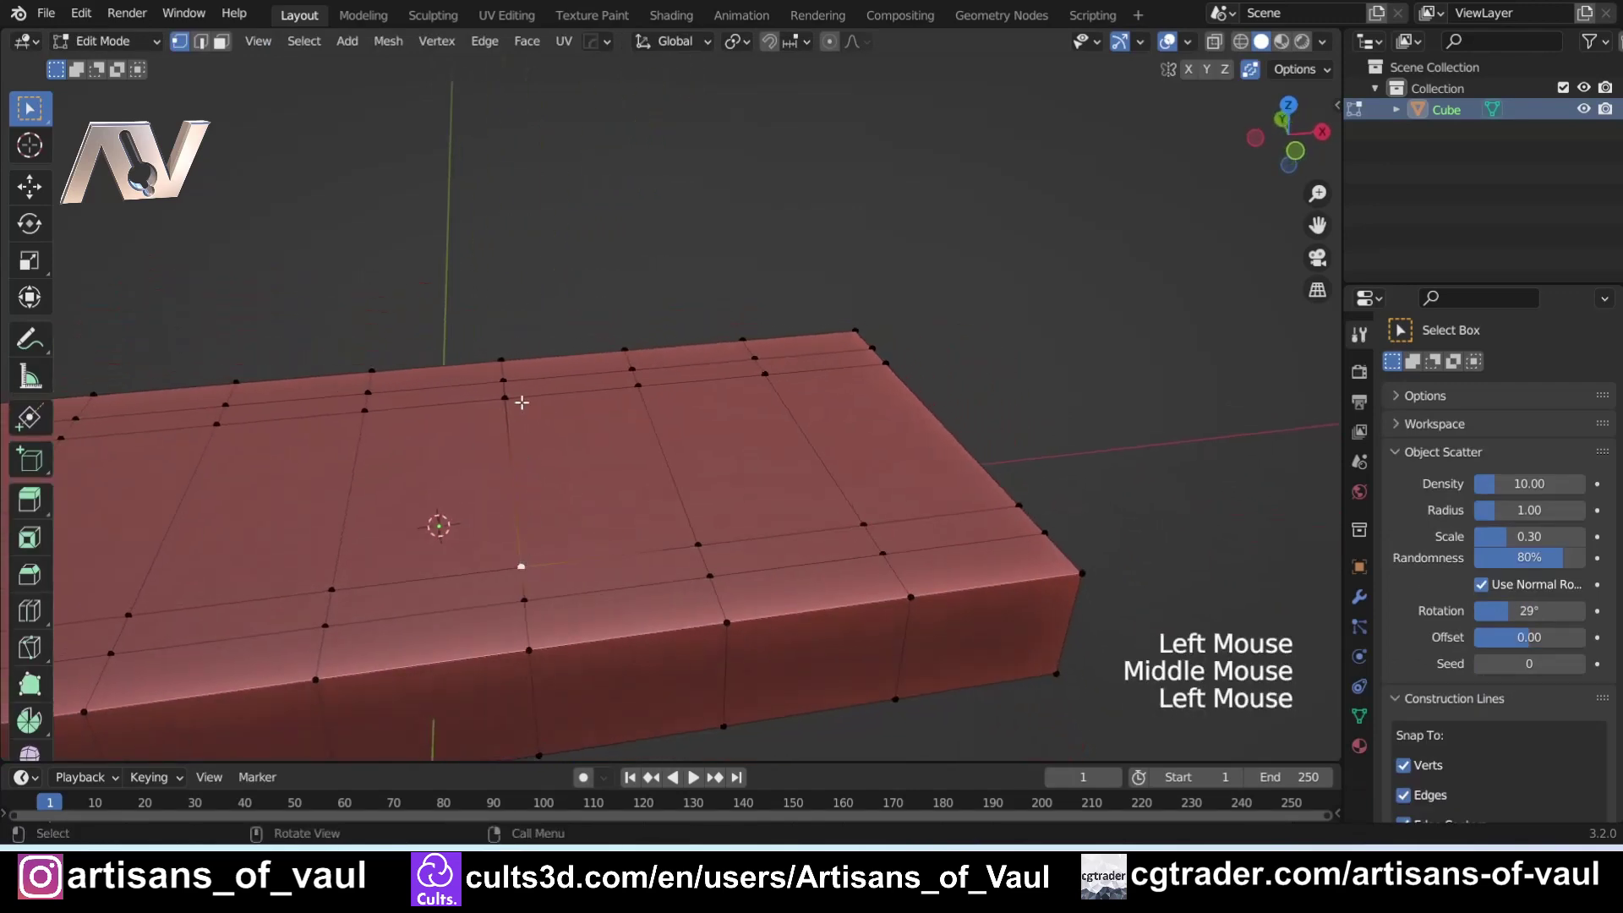
Grab a top-edge vertex and cancel the move, closing the notch
{"action": "left_click", "coordinate": [522, 402]}
{"action": "middle_click_drag", "start_coordinate": [509, 462], "coordinate": [658, 399]}
{"action": "key", "text": "g"}
{"action": "right_click", "coordinate": [523, 458]}
{"action": "scroll", "coordinate": [472, 464], "scroll_direction": "down", "scroll_amount": 2}
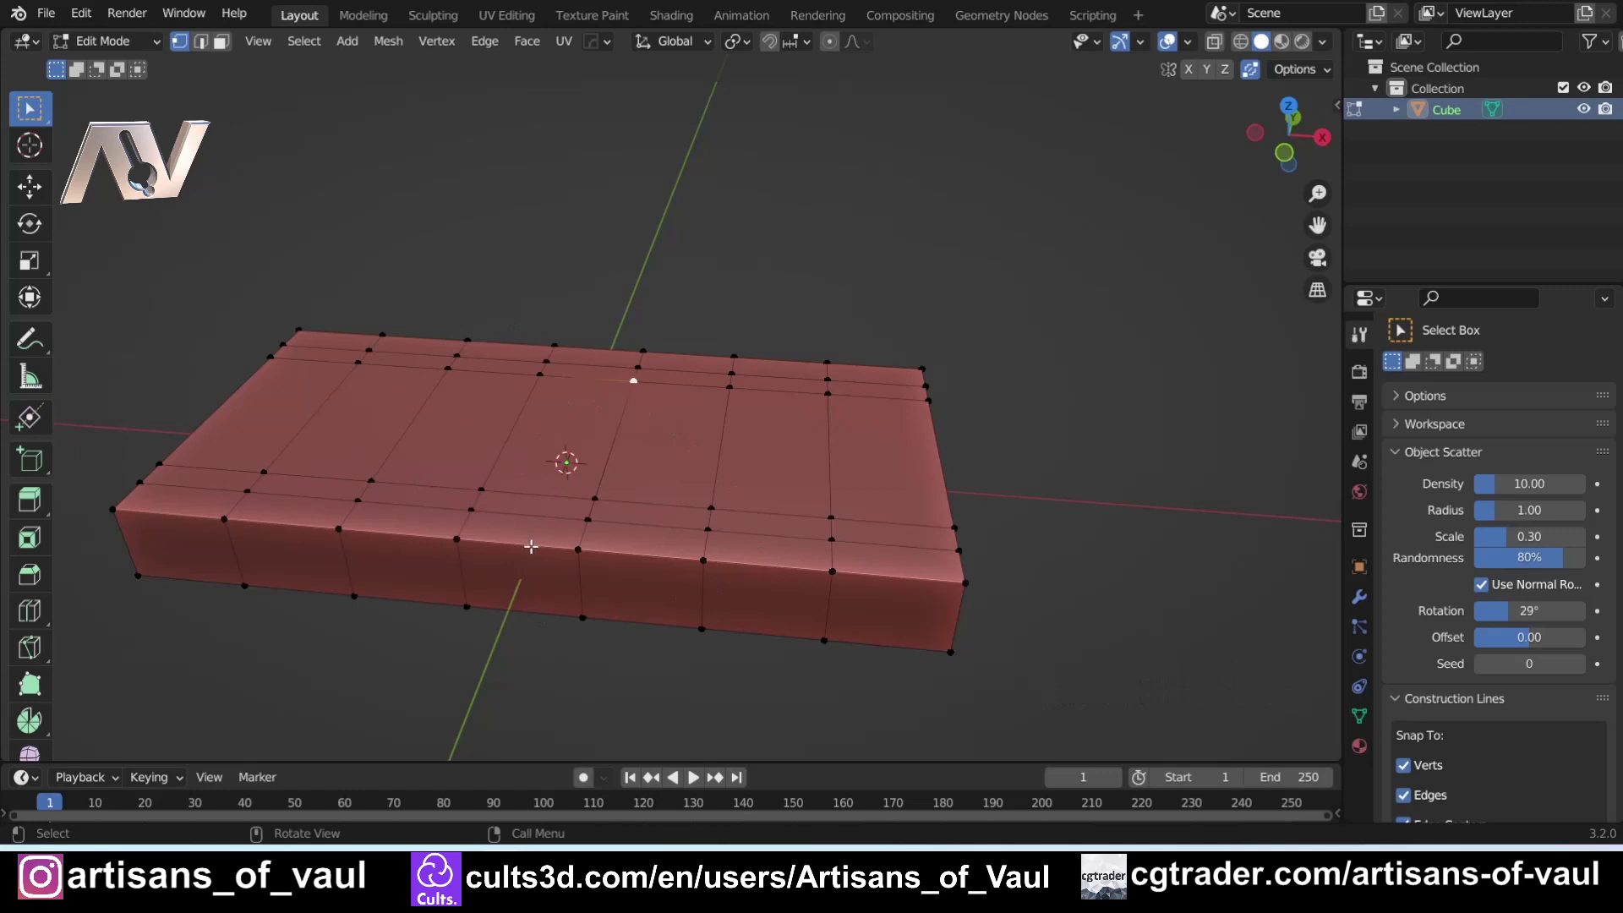
{"action": "scroll", "coordinate": [597, 479], "scroll_direction": "up", "scroll_amount": 1}
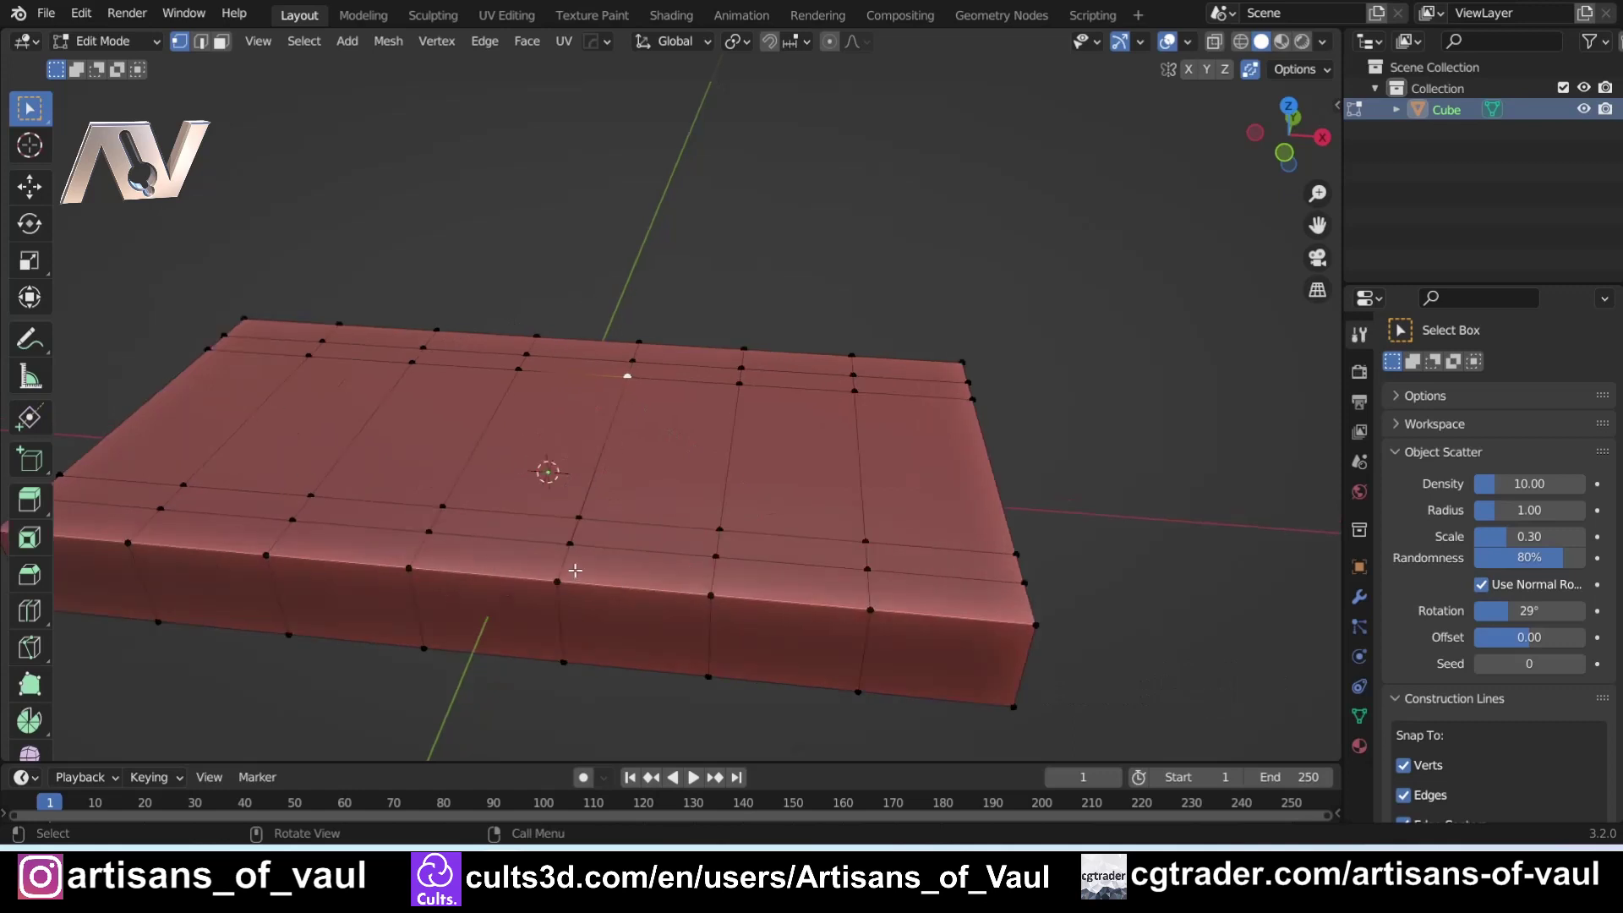
Select all and merge vertices by distance, removing 2 duplicates
{"action": "key", "text": "a"}
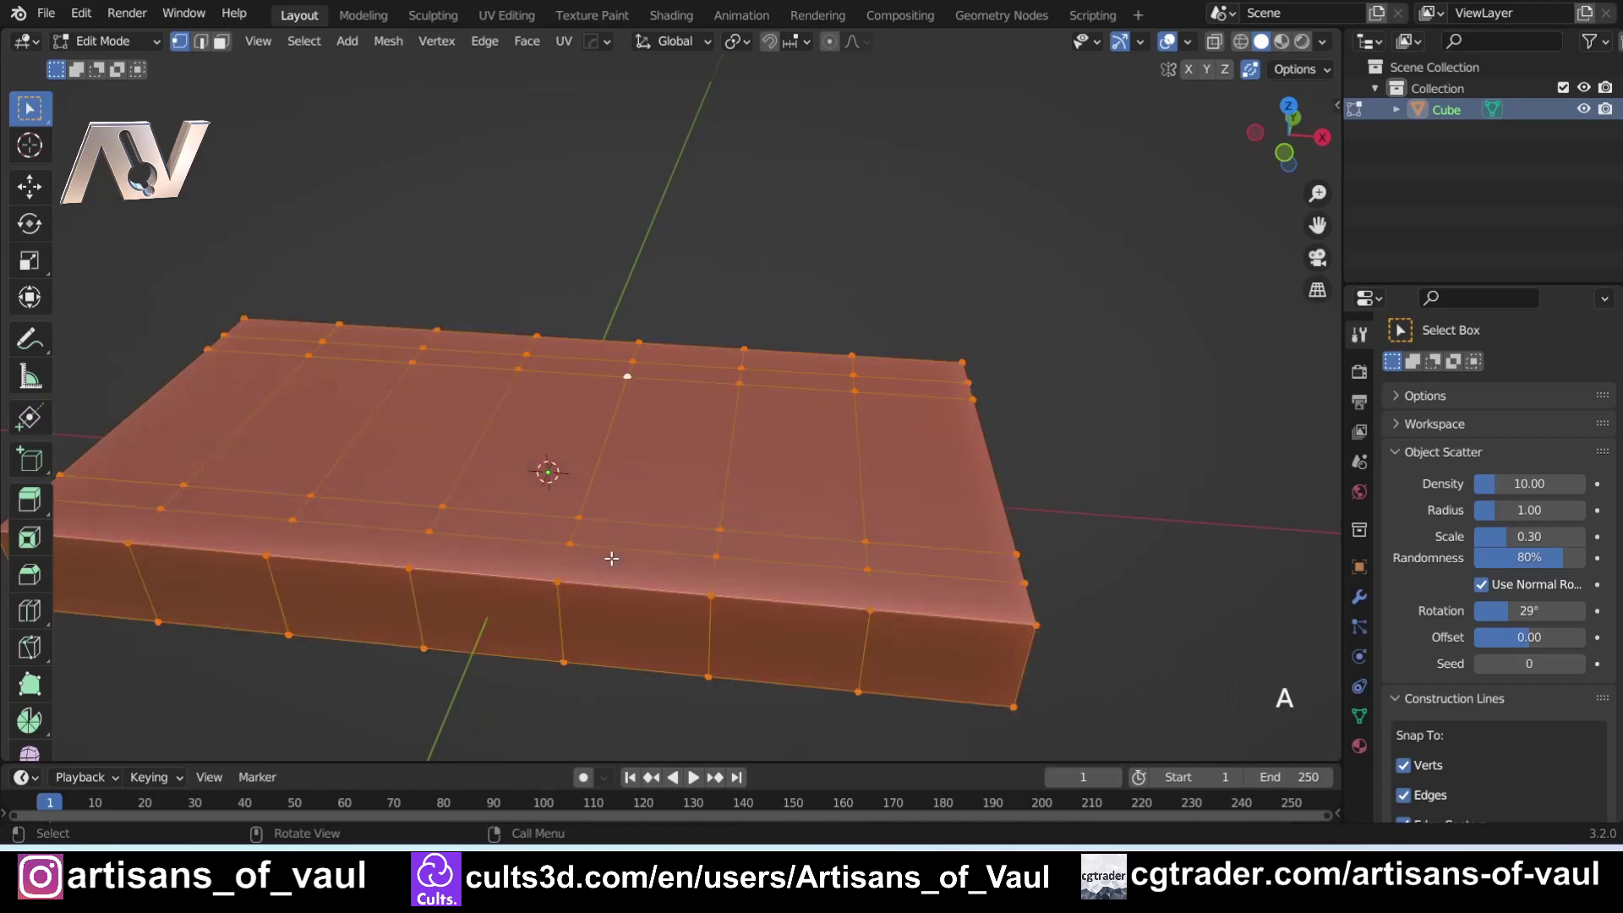
{"action": "key", "text": "m"}
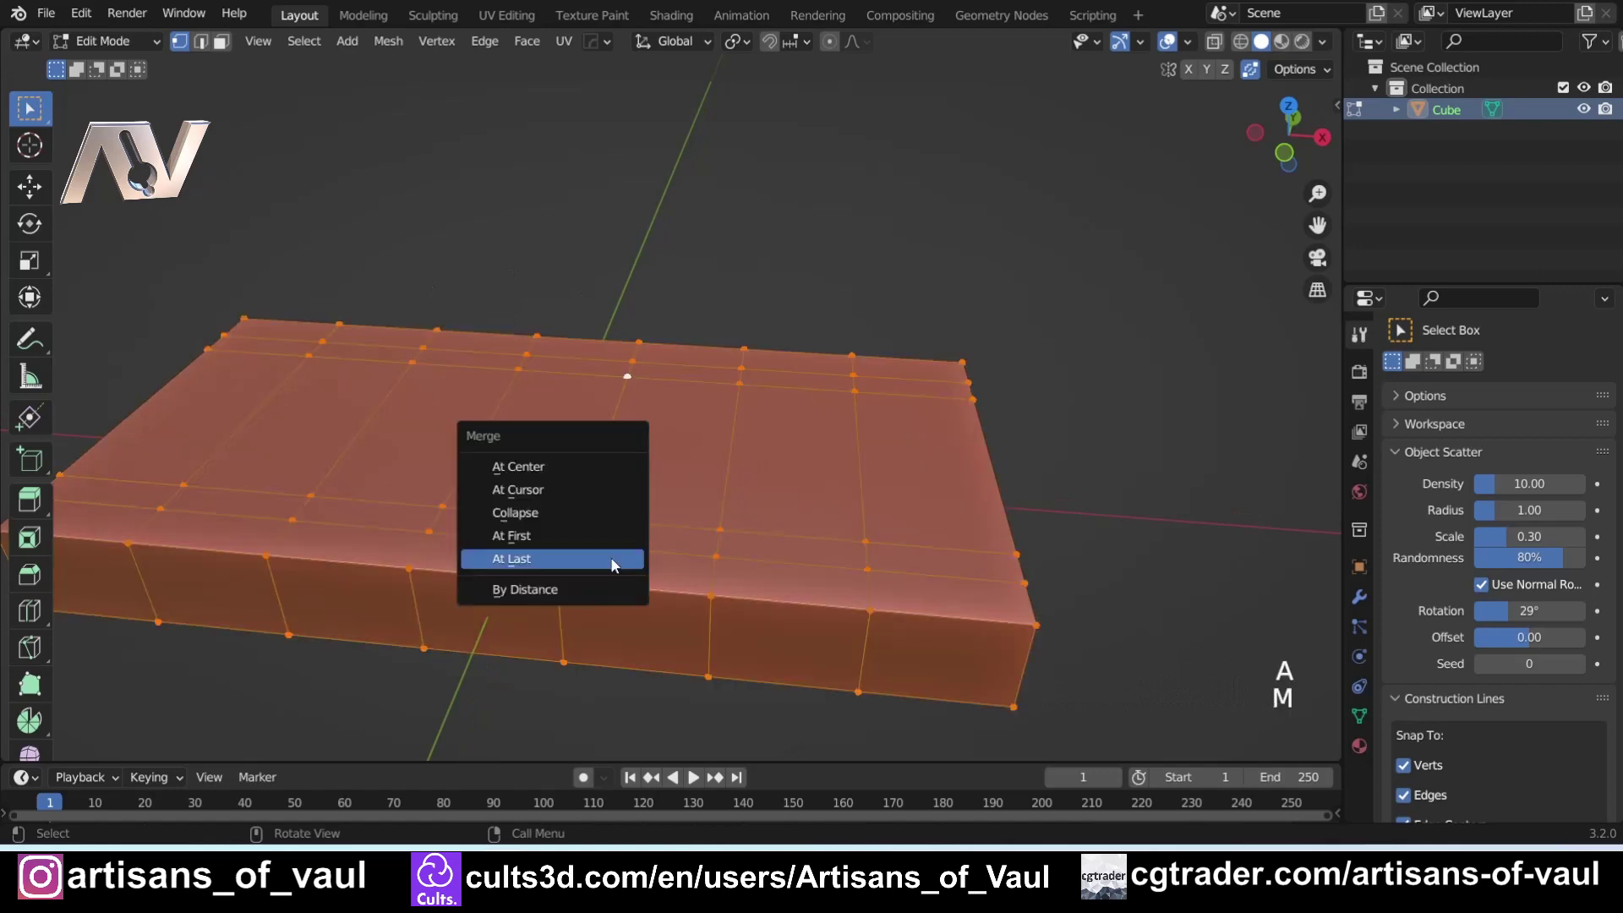
{"action": "left_click", "coordinate": [535, 589]}
Move a single vertex on the slab to test the merged mesh
{"action": "left_click", "coordinate": [567, 506]}
{"action": "middle_click_drag", "start_coordinate": [568, 506], "coordinate": [702, 464]}
{"action": "key", "text": "g"}
{"action": "left_click", "coordinate": [676, 463]}
{"action": "scroll", "coordinate": [677, 463], "scroll_direction": "down", "scroll_amount": 2}
Enter edge select and pick the five parallel cross edges across the slab's top
{"action": "key", "text": "Tab"}
{"action": "scroll", "coordinate": [694, 508], "scroll_direction": "up", "scroll_amount": 2}
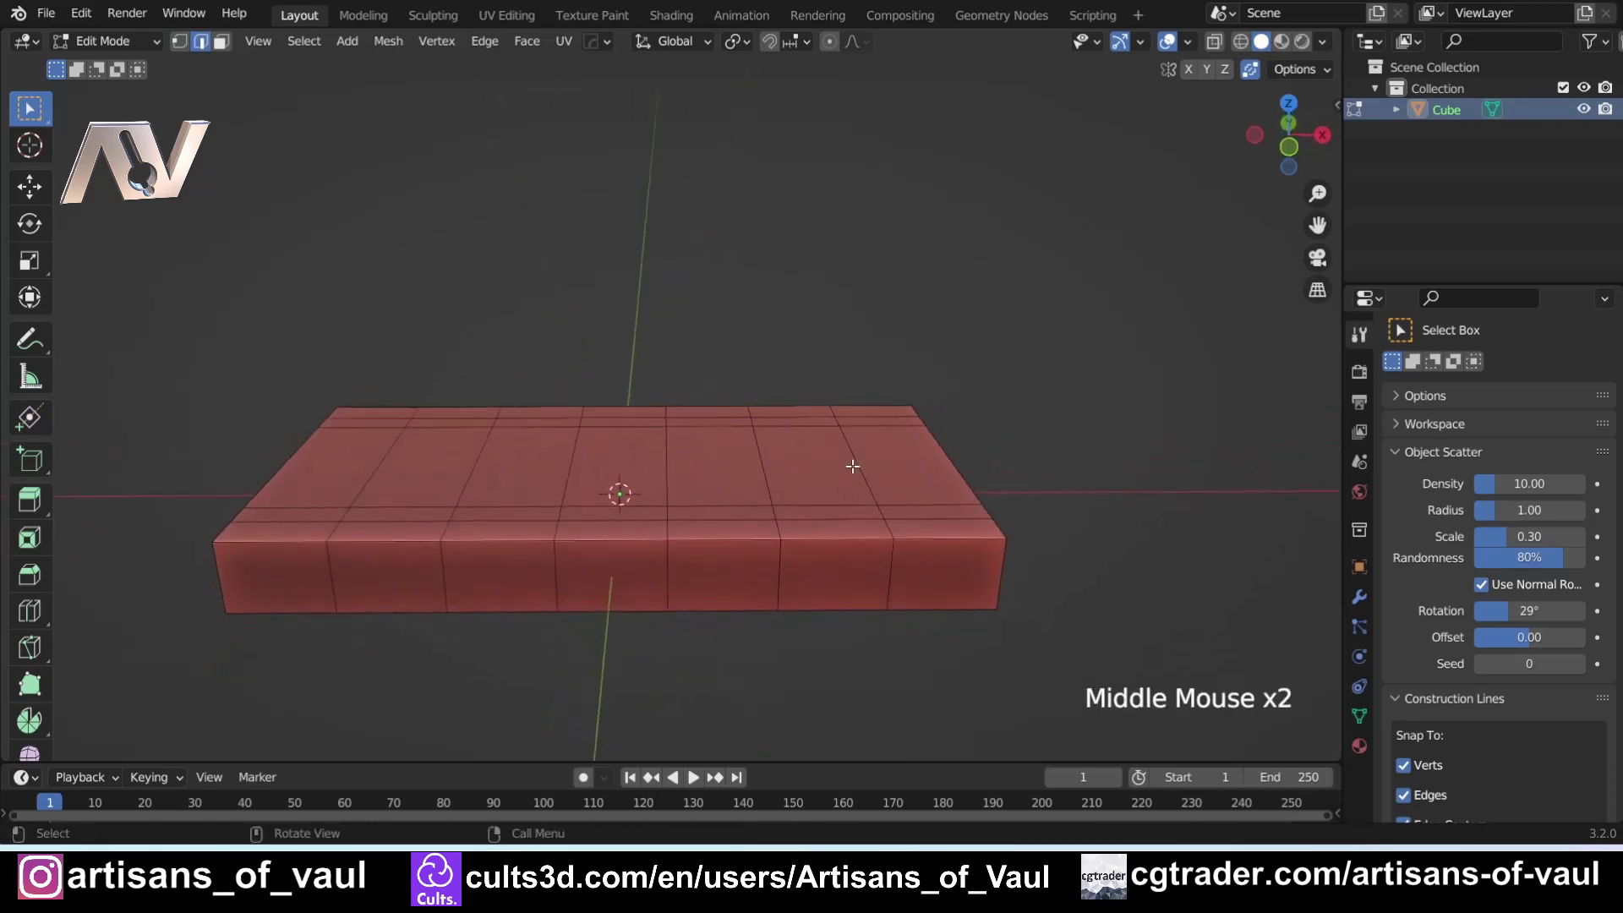
{"action": "left_click", "coordinate": [858, 464]}
{"action": "left_click", "coordinate": [760, 470], "text": "shift"}
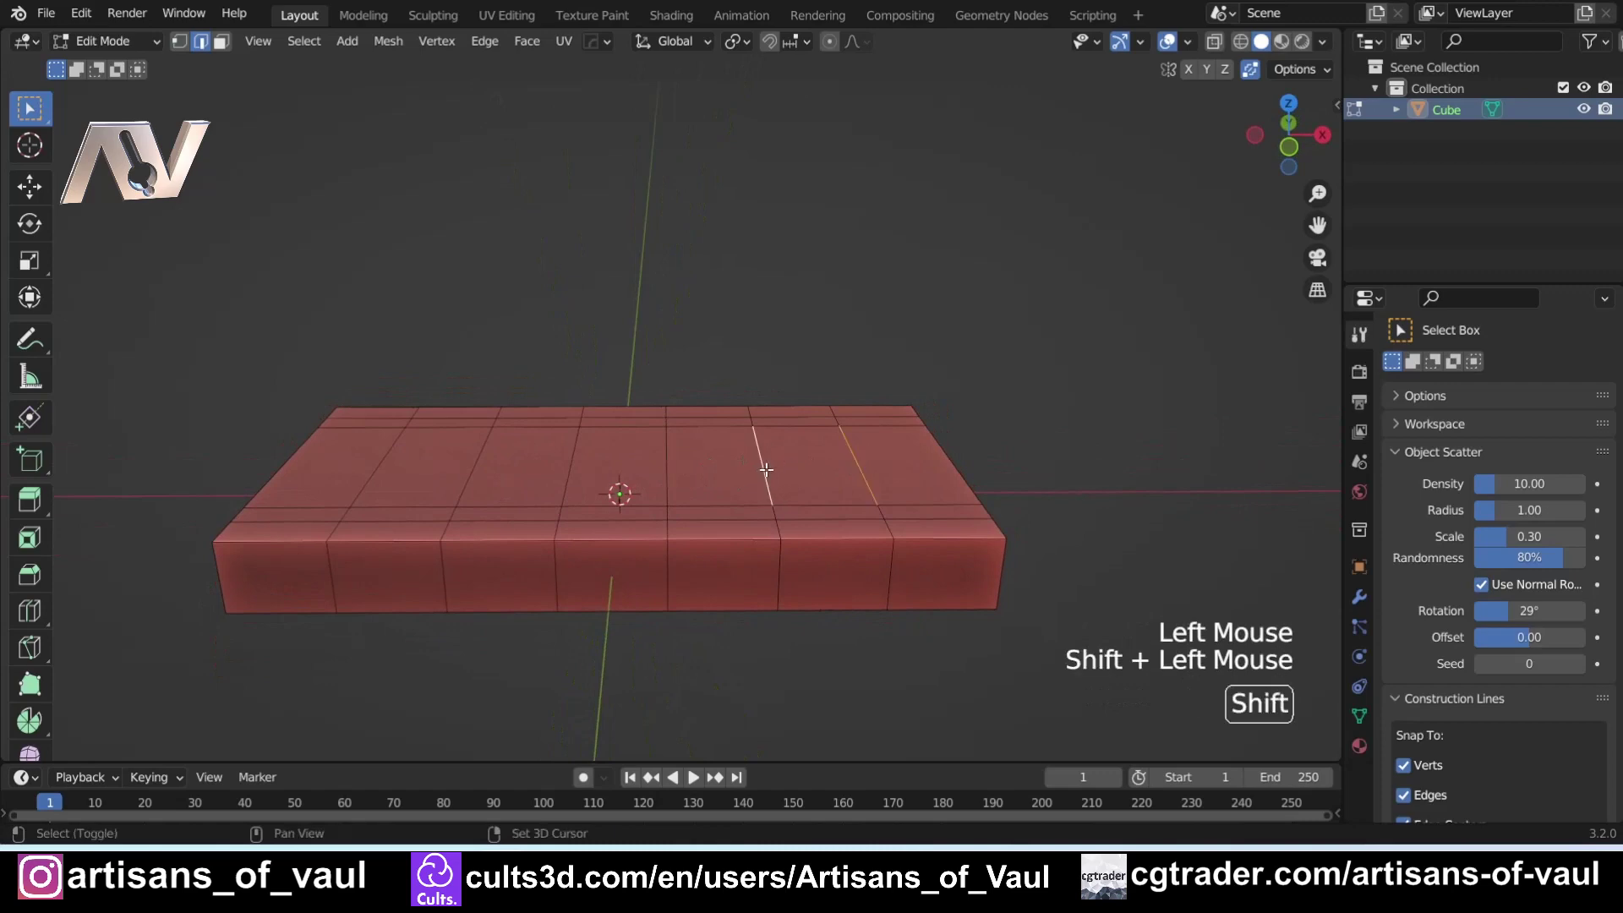
{"action": "left_click", "coordinate": [666, 471], "text": "shift"}
{"action": "left_click", "coordinate": [572, 470], "text": "shift"}
{"action": "left_click", "coordinate": [474, 471], "text": "shift"}
{"action": "scroll", "coordinate": [870, 481], "scroll_direction": "up", "scroll_amount": 2}
{"action": "middle_click_drag", "start_coordinate": [870, 482], "coordinate": [900, 484], "text": "shift"}
{"action": "scroll", "coordinate": [901, 484], "scroll_direction": "down", "scroll_amount": 1}
{"action": "mouse_move", "coordinate": [705, 465]}
{"action": "middle_mouse_down", "text": "shift"}
{"action": "mouse_move", "coordinate": [659, 500]}
{"action": "mouse_move", "coordinate": [688, 489]}
{"action": "mouse_move", "coordinate": [687, 470]}
{"action": "middle_mouse_up", "text": "shift"}
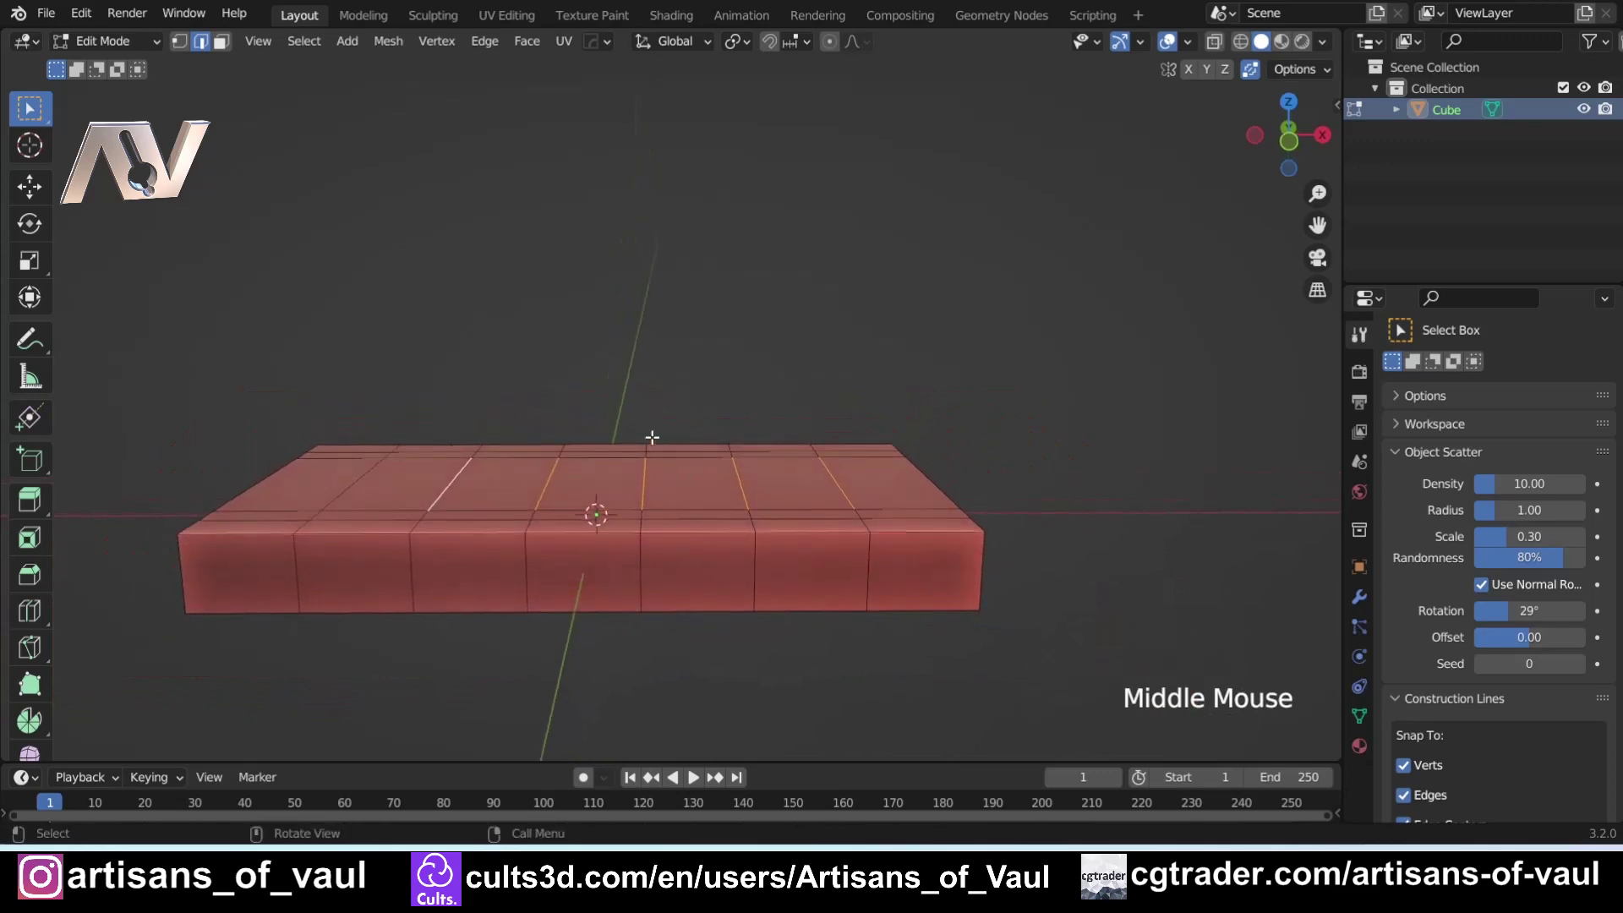
{"action": "scroll", "coordinate": [605, 446], "scroll_direction": "up", "scroll_amount": 1}
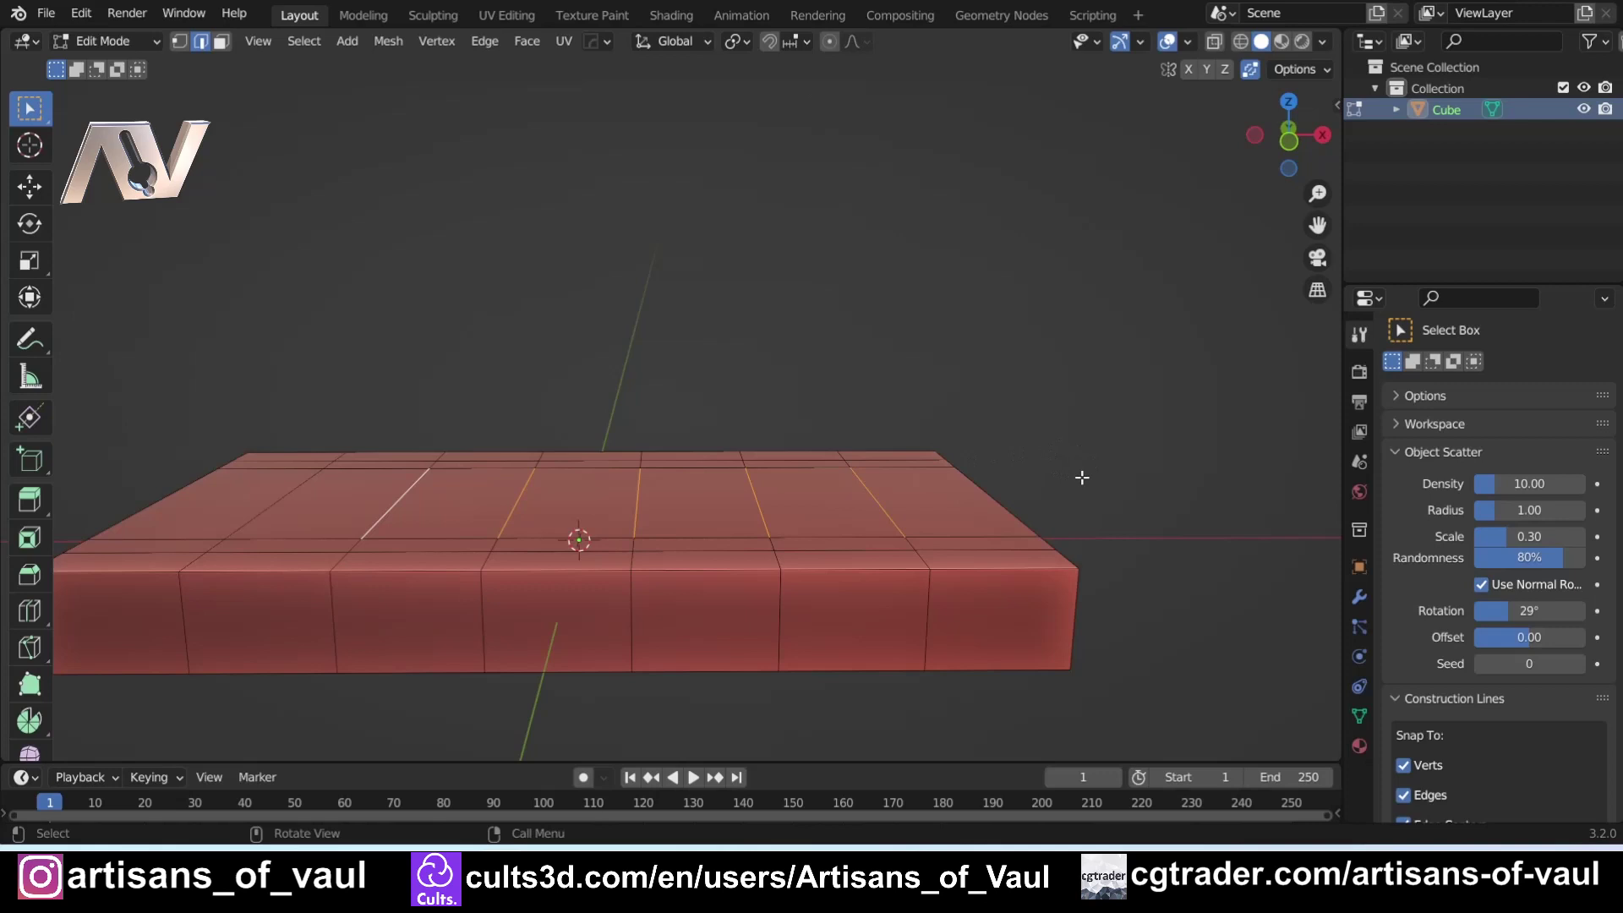
{"action": "key", "text": "v"}
{"action": "left_click", "coordinate": [1091, 443]}
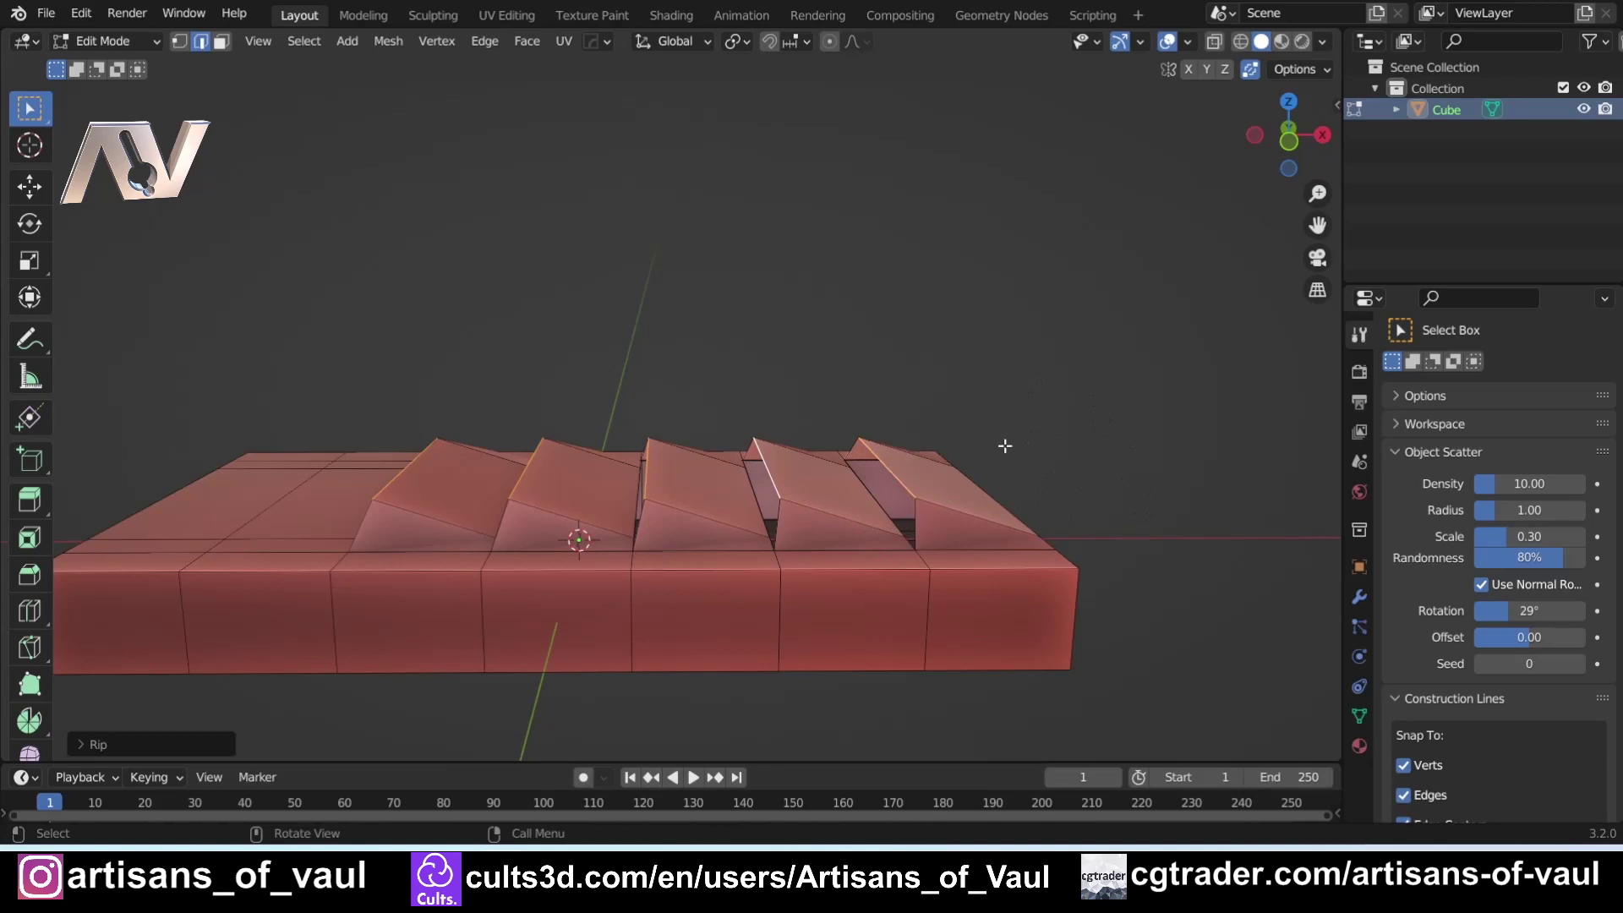
{"action": "key", "text": "ctrl+z"}
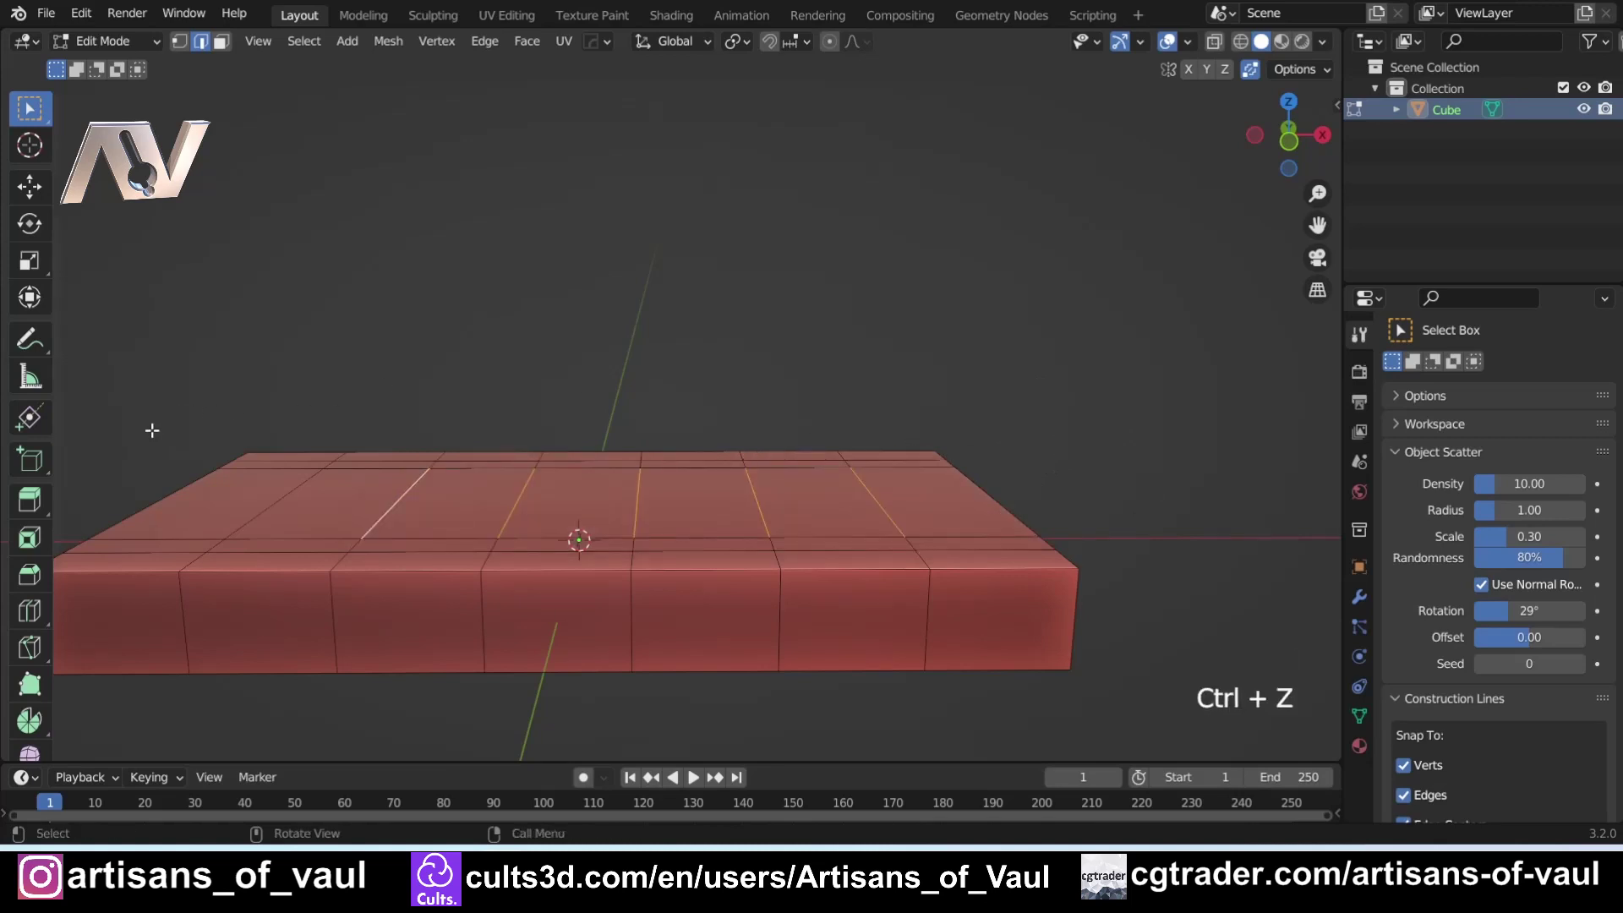
{"action": "key", "text": "v"}
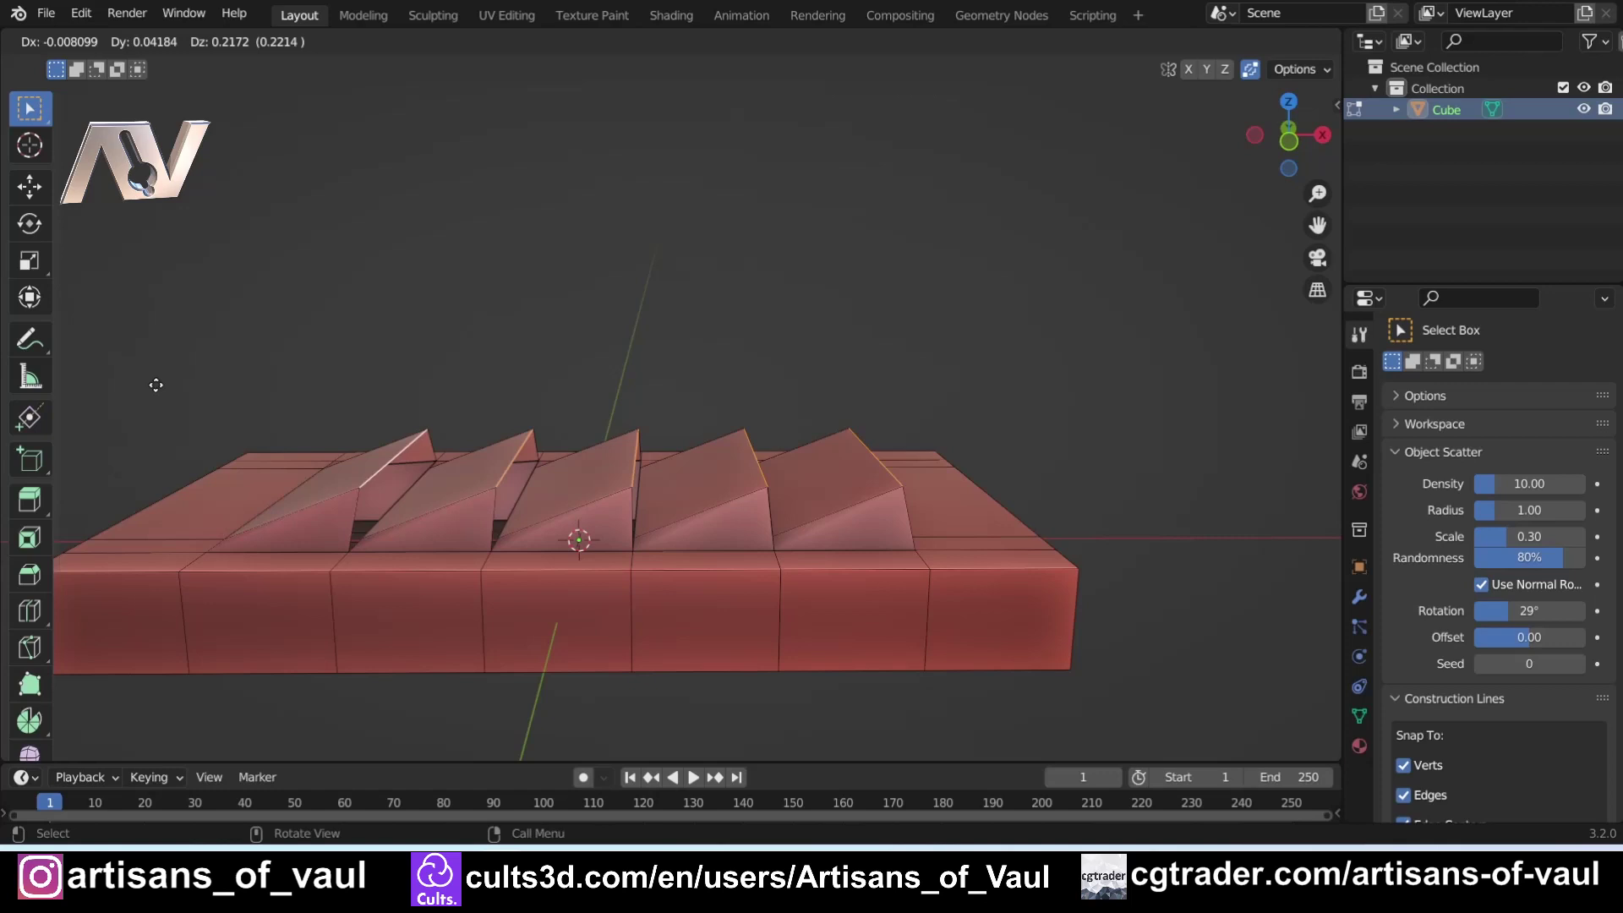
{"action": "right_click", "coordinate": [156, 385]}
{"action": "key", "text": "ctrl+z"}
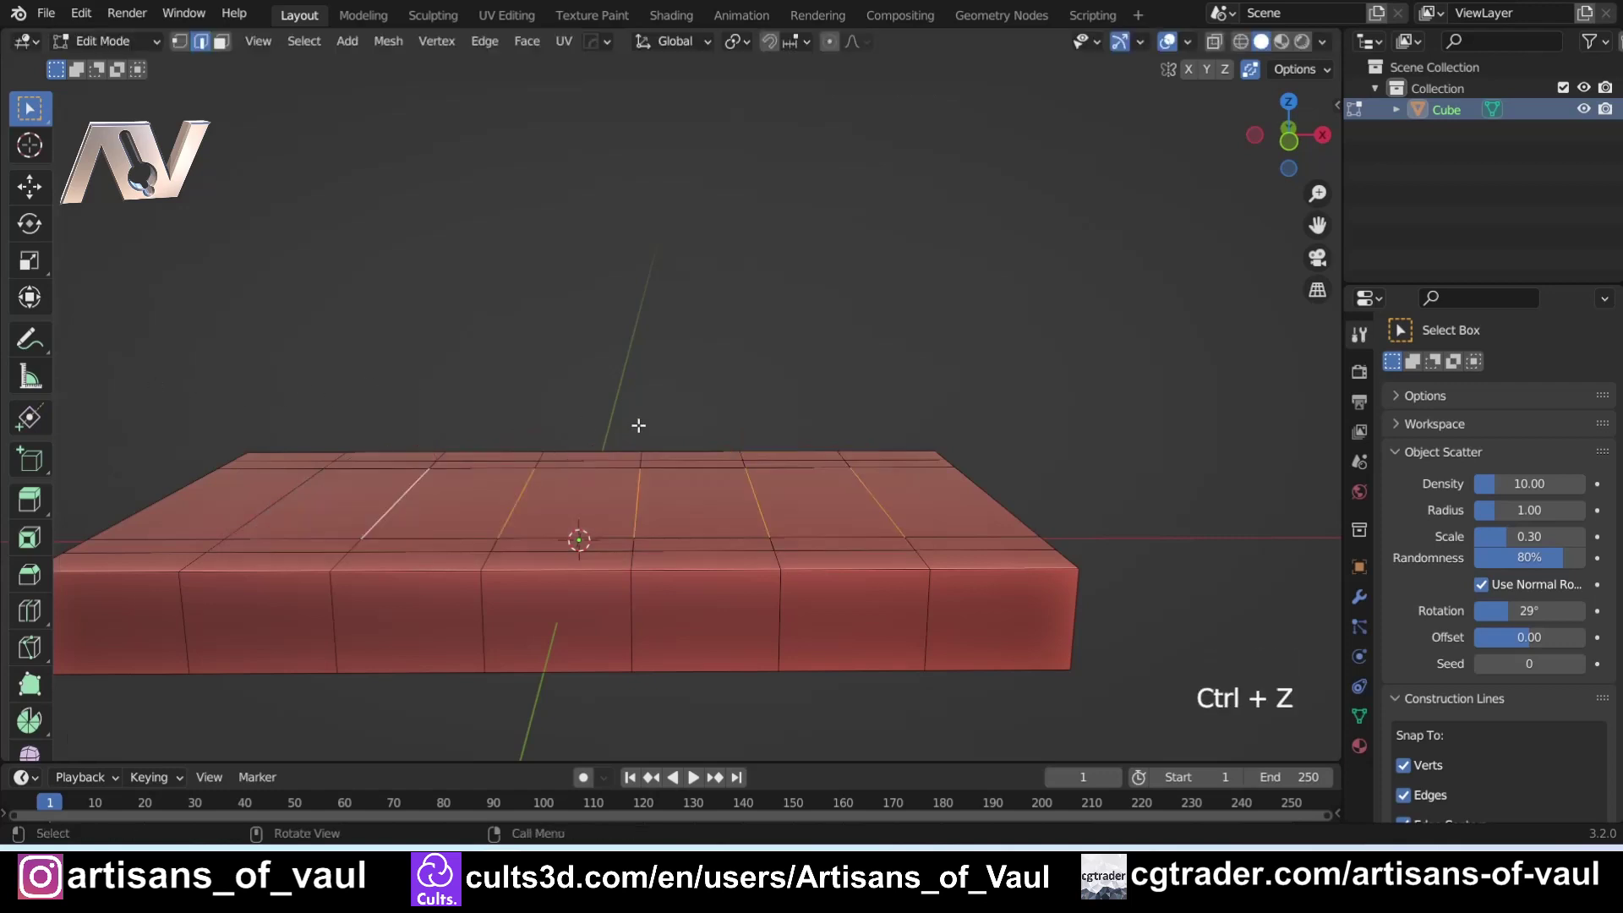
{"action": "key", "text": "v"}
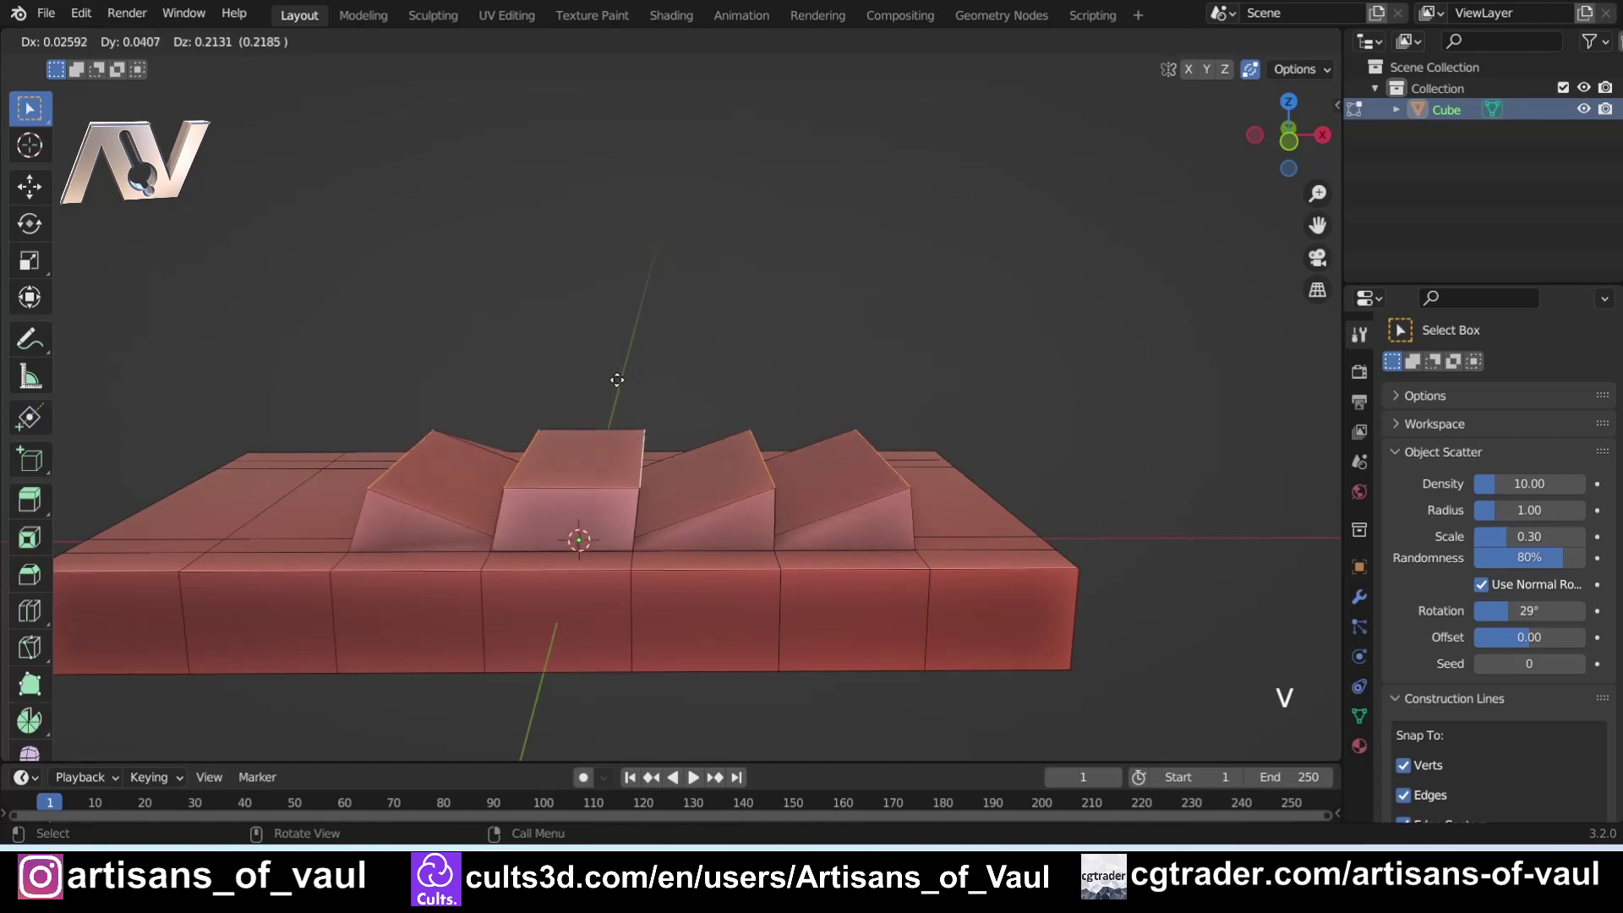
{"action": "left_click", "coordinate": [617, 380]}
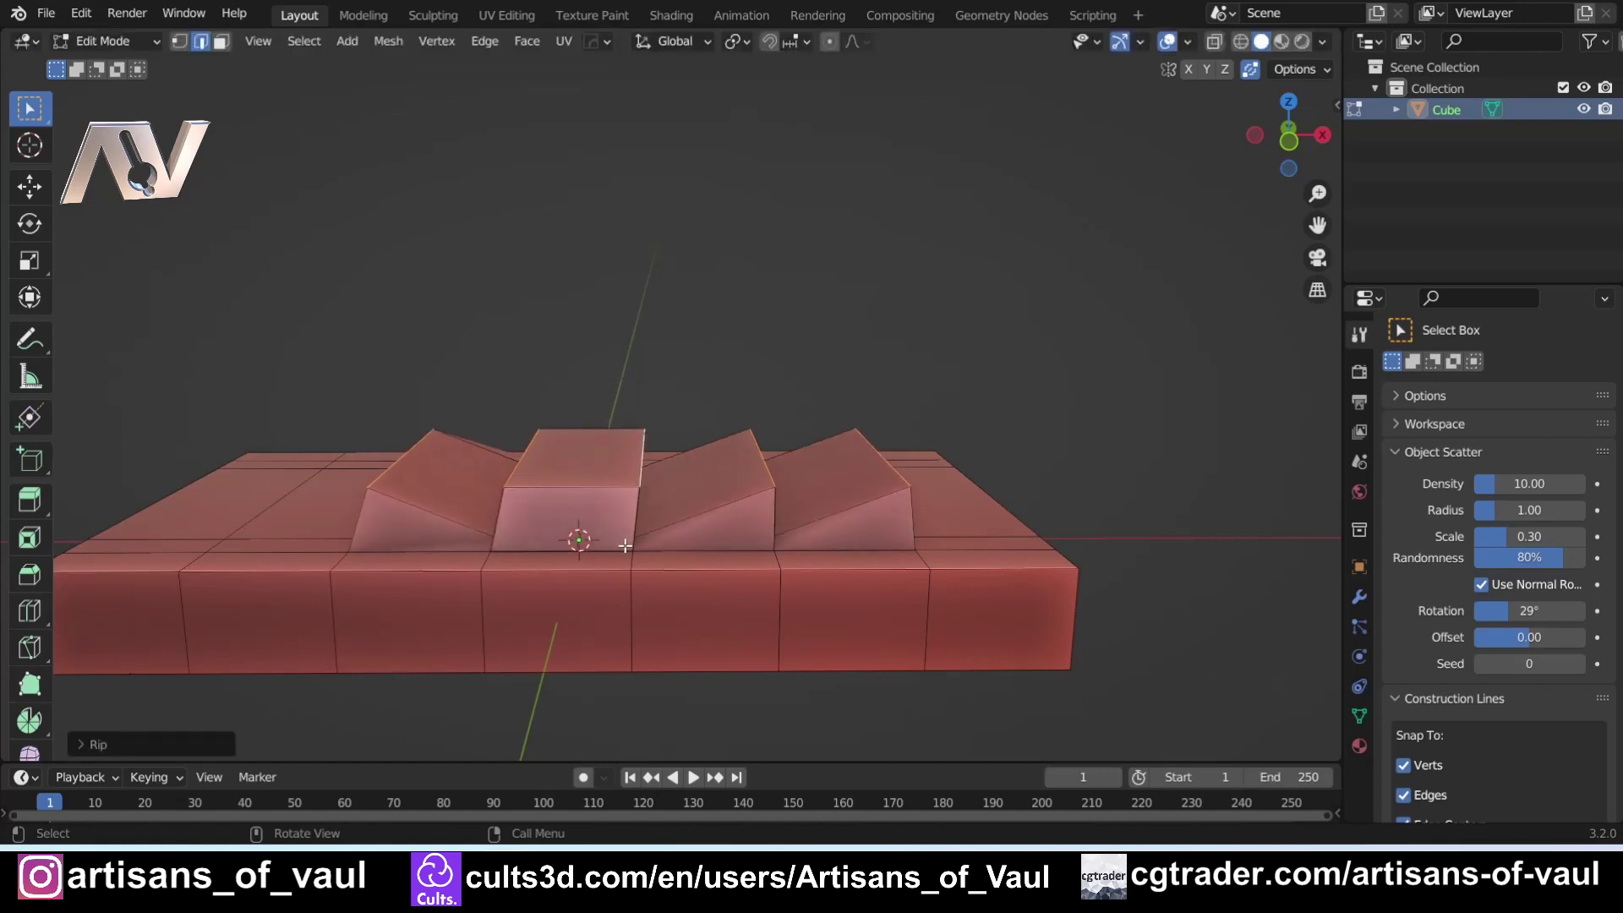
{"action": "key", "text": "ctrl+z"}
Undo the previous step from an angled view of the slab
{"action": "middle_click_drag", "start_coordinate": [1116, 464], "coordinate": [974, 573]}
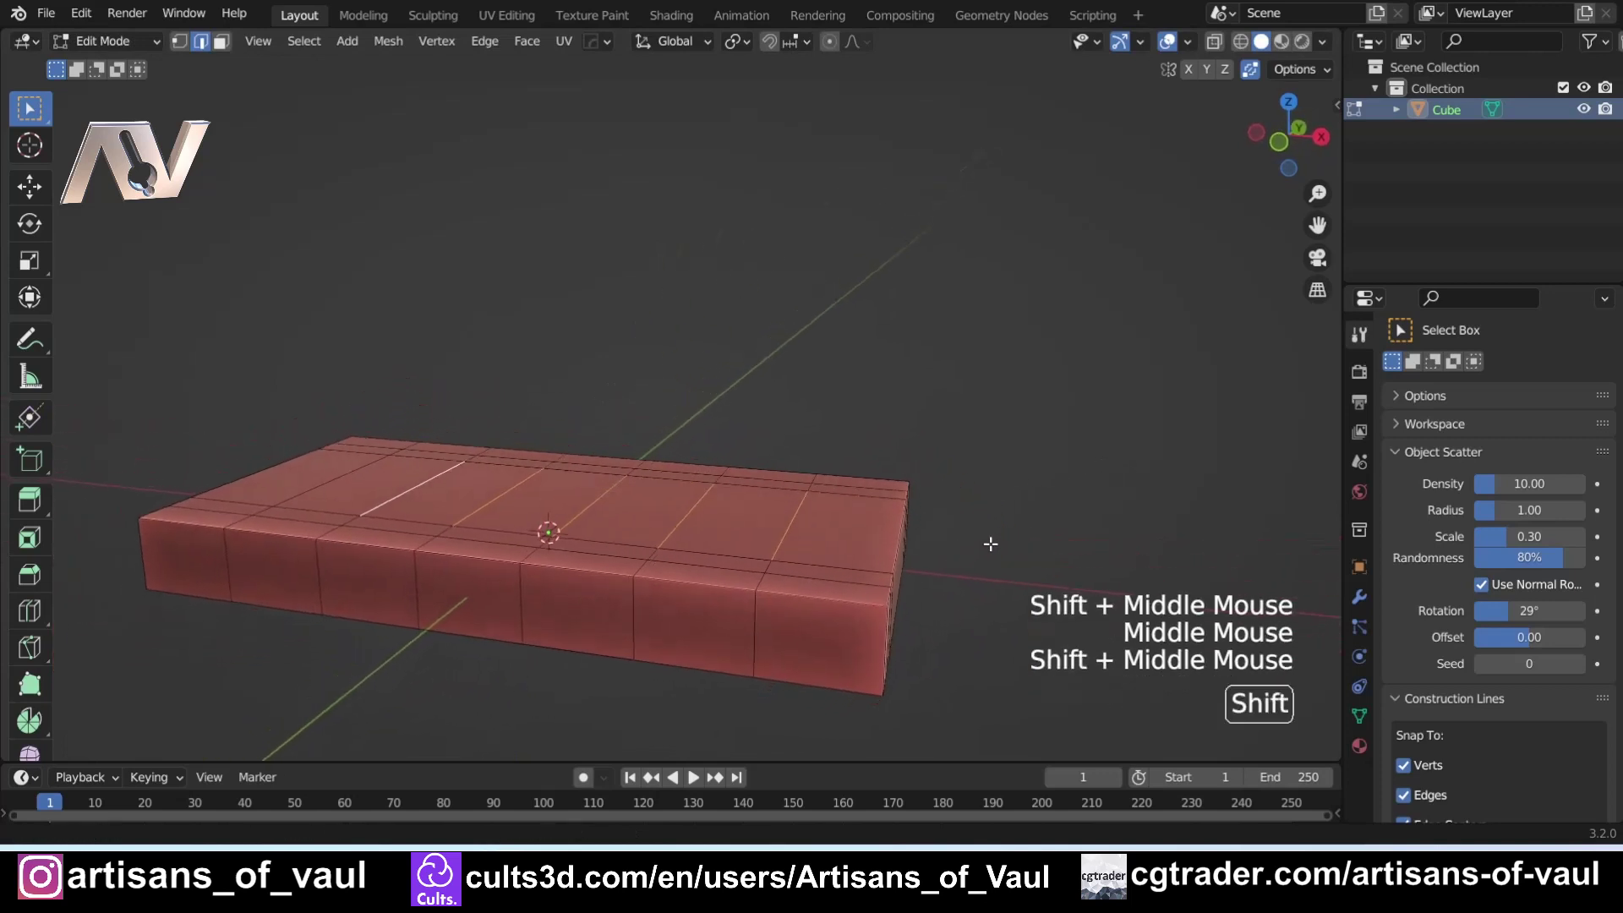
{"action": "middle_click_drag", "start_coordinate": [991, 539], "coordinate": [993, 524], "text": "shift"}
{"action": "key", "text": "ctrl+z"}
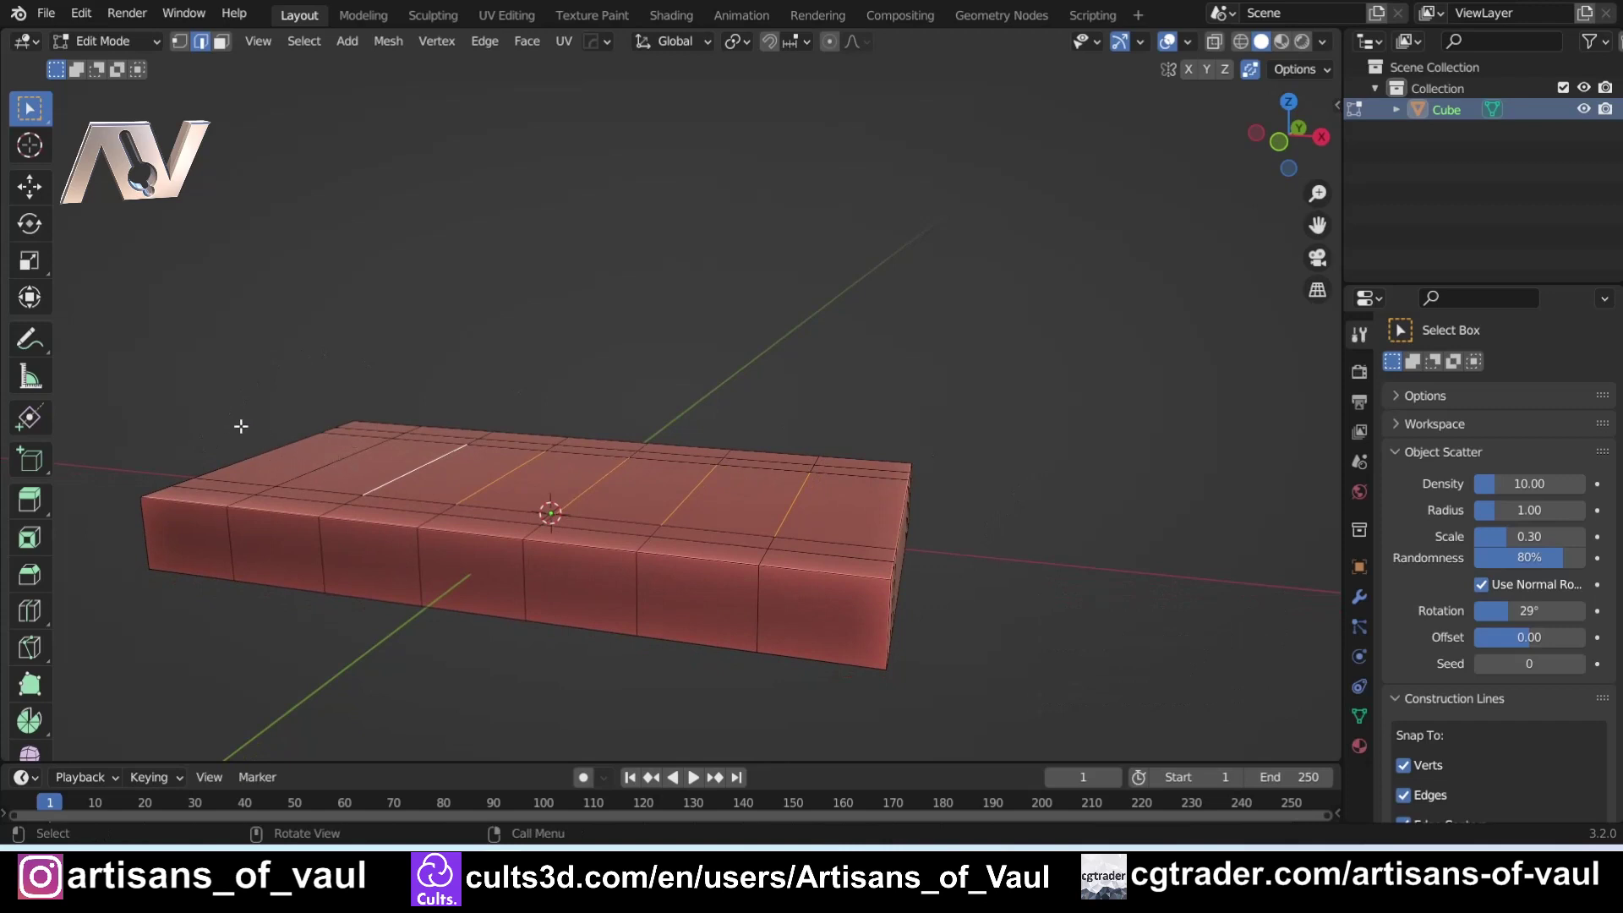
Rip the five selected edges and raise them along Z into louvre ridges
{"action": "key", "text": "v"}
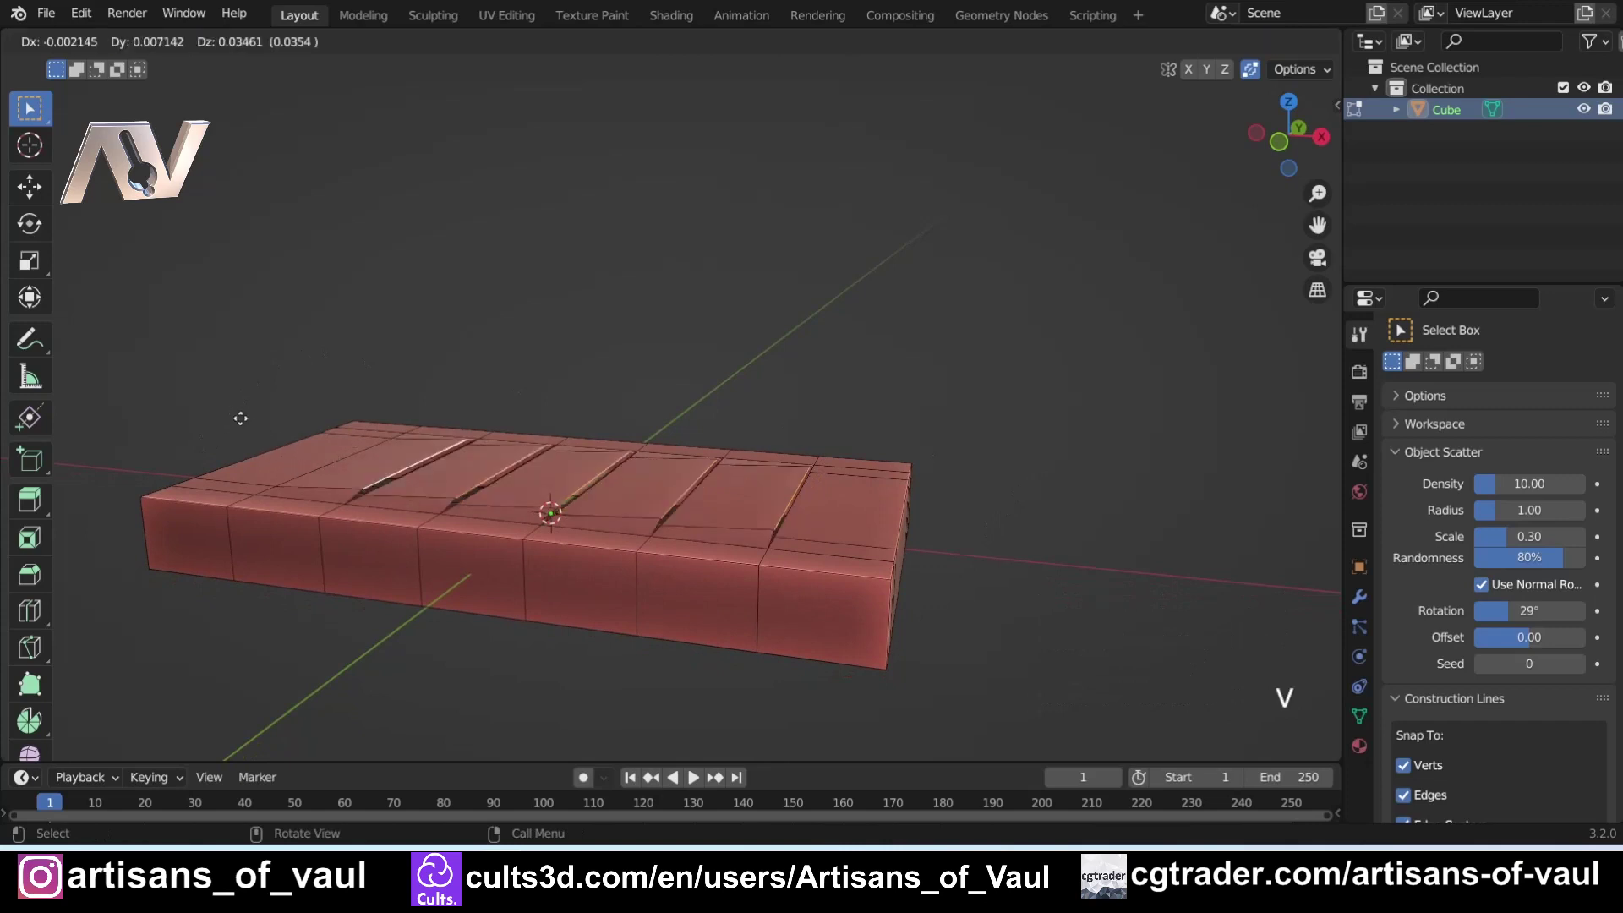
{"action": "key", "text": "z"}
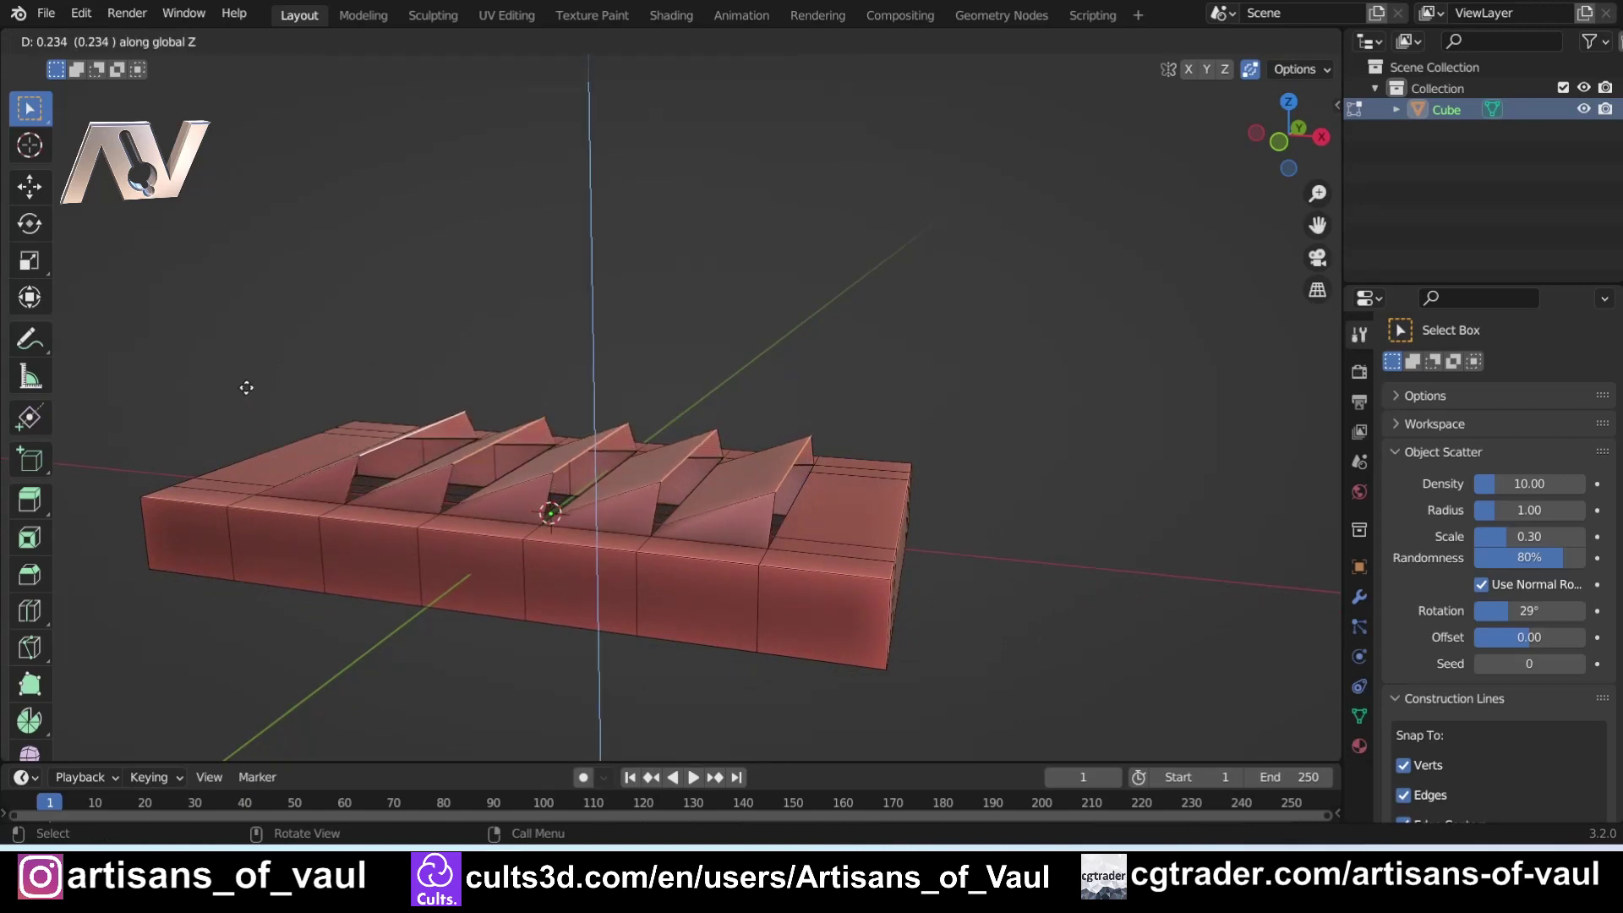
{"action": "left_click", "coordinate": [246, 387]}
{"action": "middle_click_drag", "start_coordinate": [254, 387], "coordinate": [682, 388]}
{"action": "scroll", "coordinate": [455, 429], "scroll_direction": "up", "scroll_amount": 2}
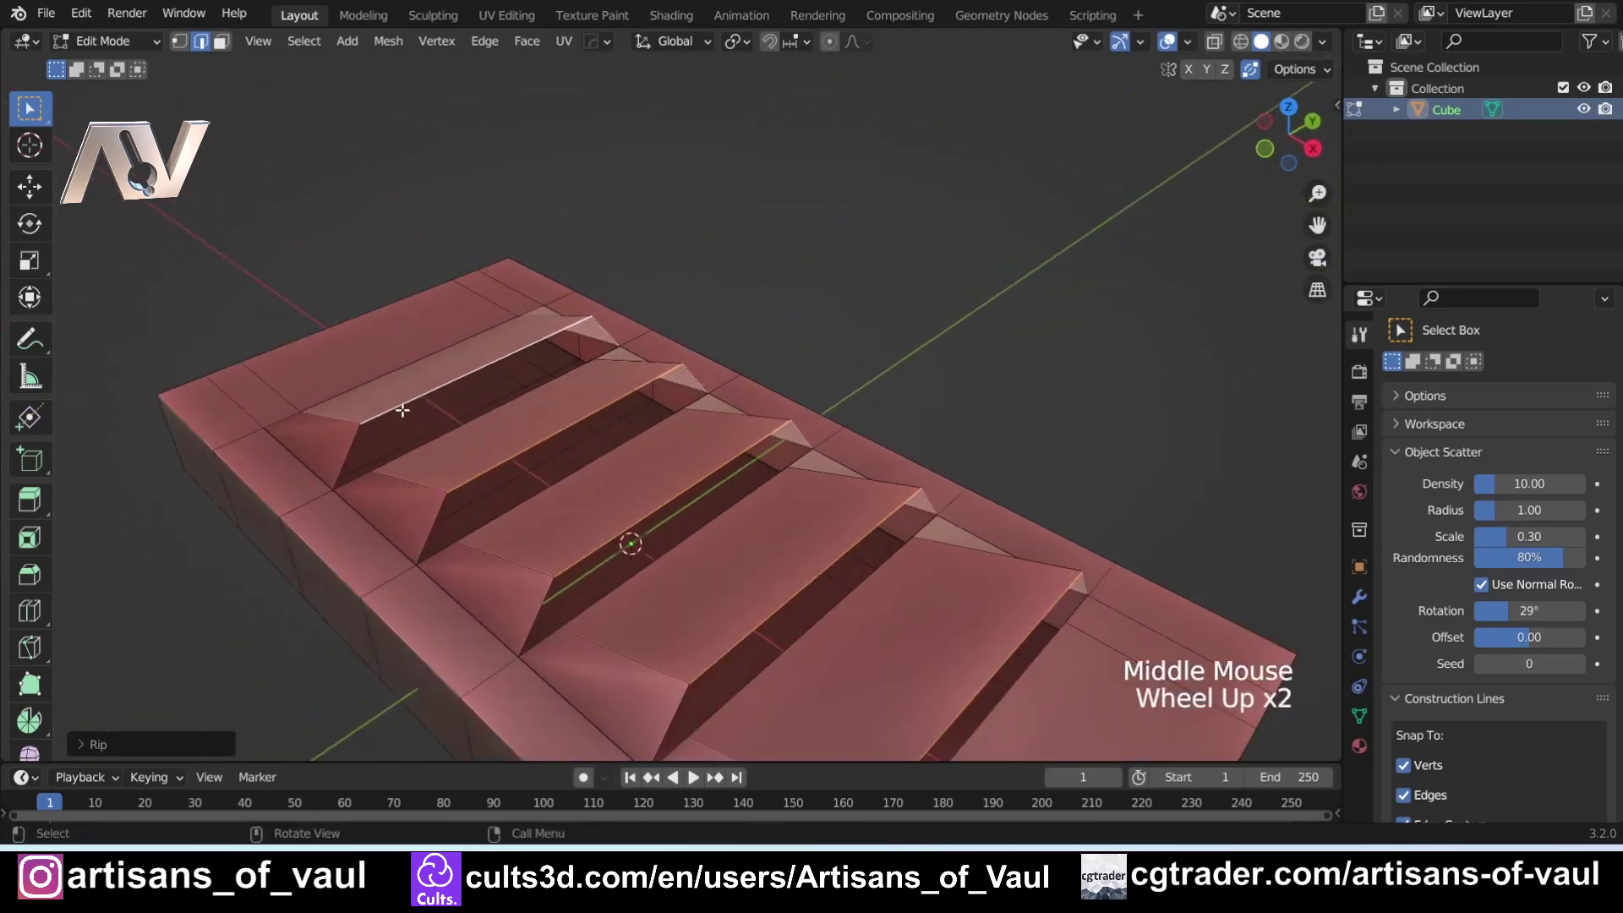
{"action": "middle_click_drag", "start_coordinate": [473, 435], "coordinate": [576, 421], "text": "shift"}
{"action": "scroll", "coordinate": [576, 421], "scroll_direction": "up", "scroll_amount": 3}
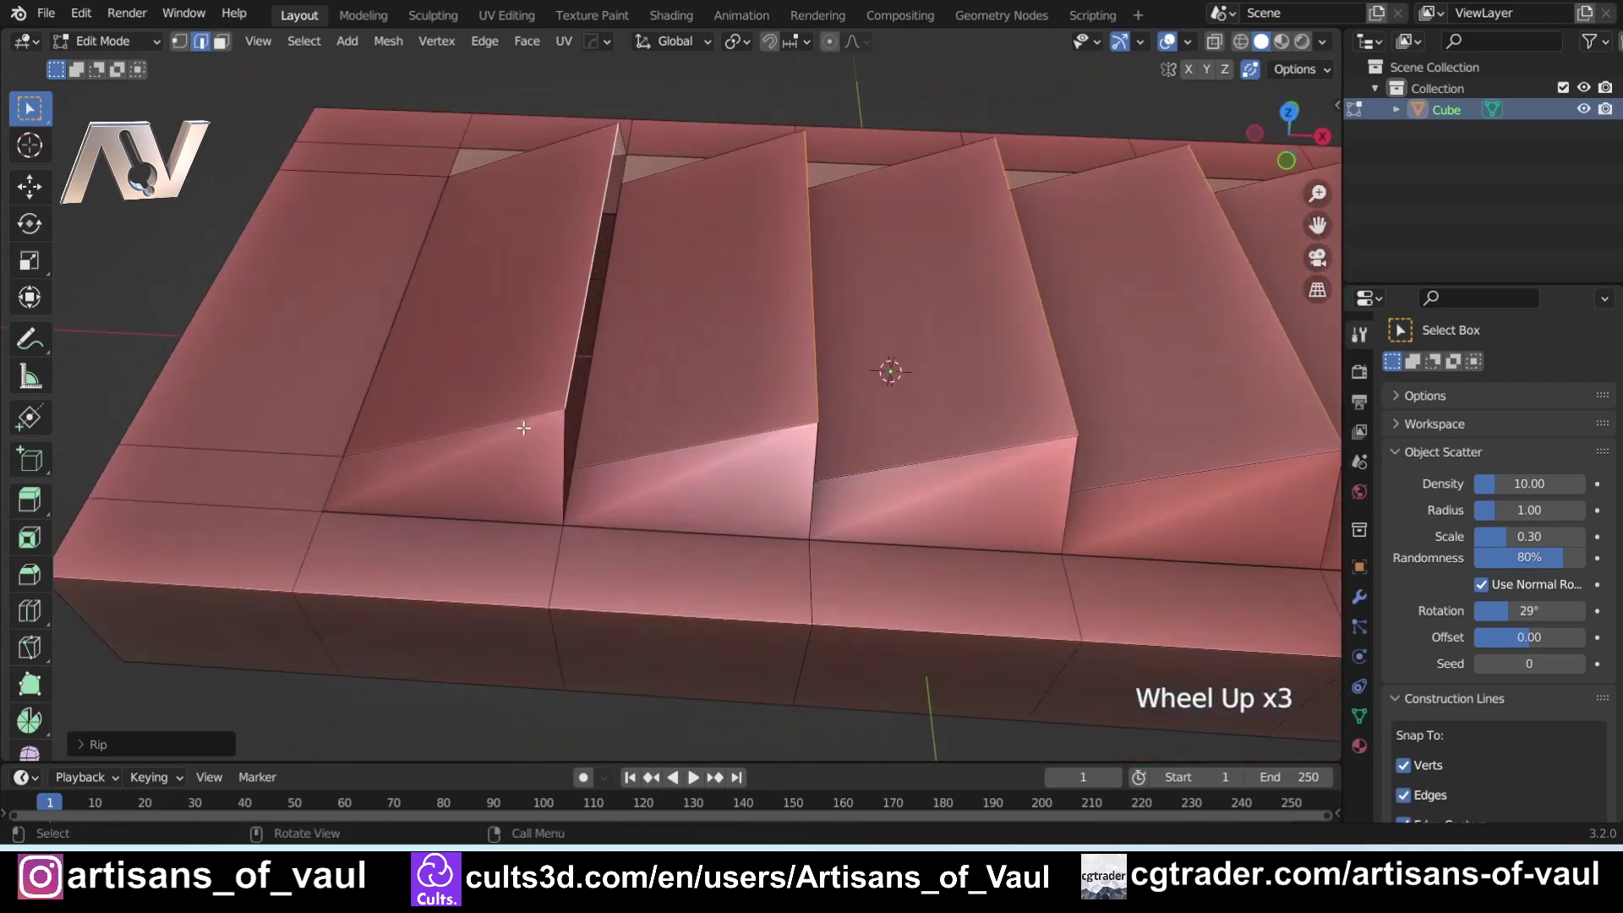
Select the first three vertices at the louvres' feet
{"action": "key", "text": "Tab"}
{"action": "scroll", "coordinate": [308, 474], "scroll_direction": "down", "scroll_amount": 2}
{"action": "middle_click_drag", "start_coordinate": [342, 474], "coordinate": [461, 461]}
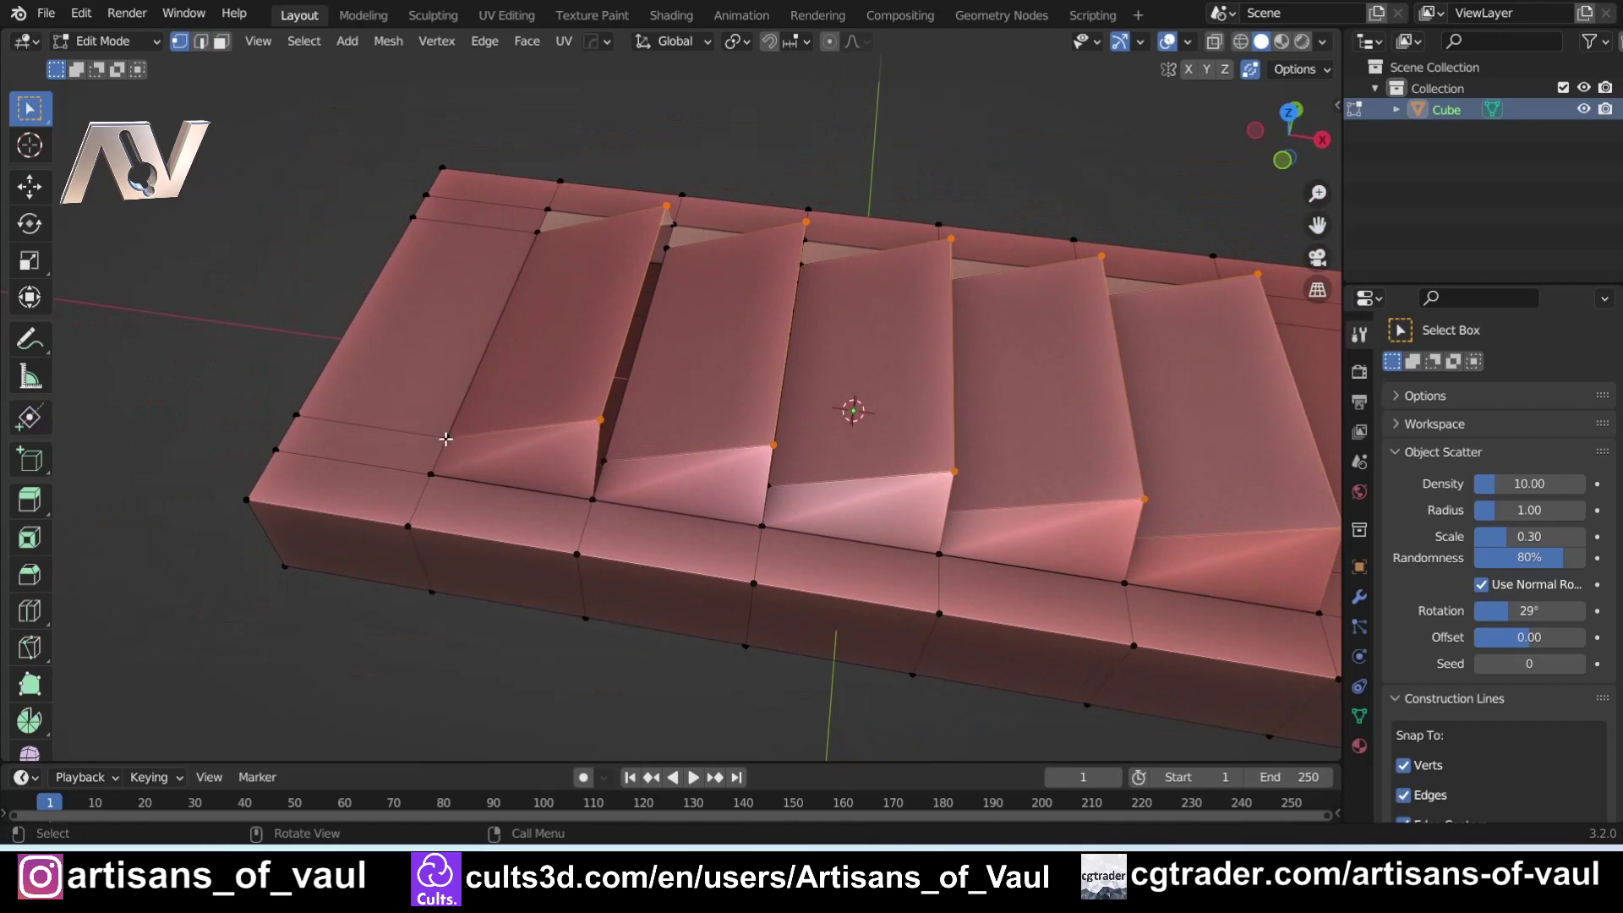
{"action": "left_click", "coordinate": [446, 438]}
{"action": "left_click", "coordinate": [298, 414], "text": "shift"}
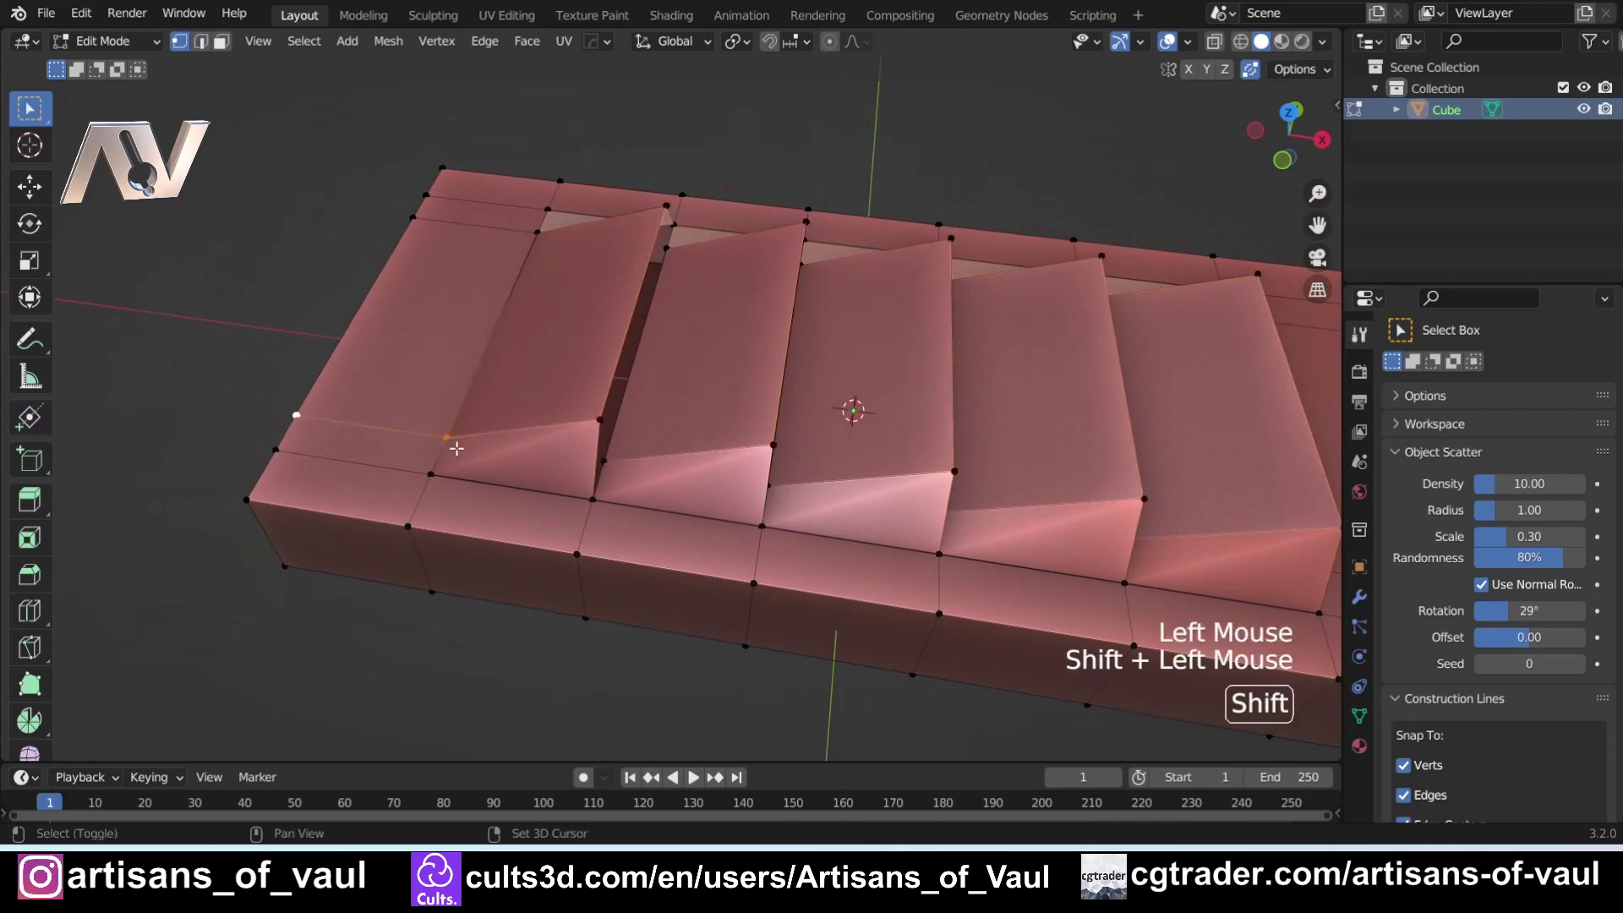
{"action": "left_click", "coordinate": [616, 458], "text": "shift"}
Add the remaining louvre-foot vertices, including the last corner vertex, to the selection
{"action": "middle_click_drag", "start_coordinate": [808, 495], "coordinate": [545, 456], "text": "shift"}
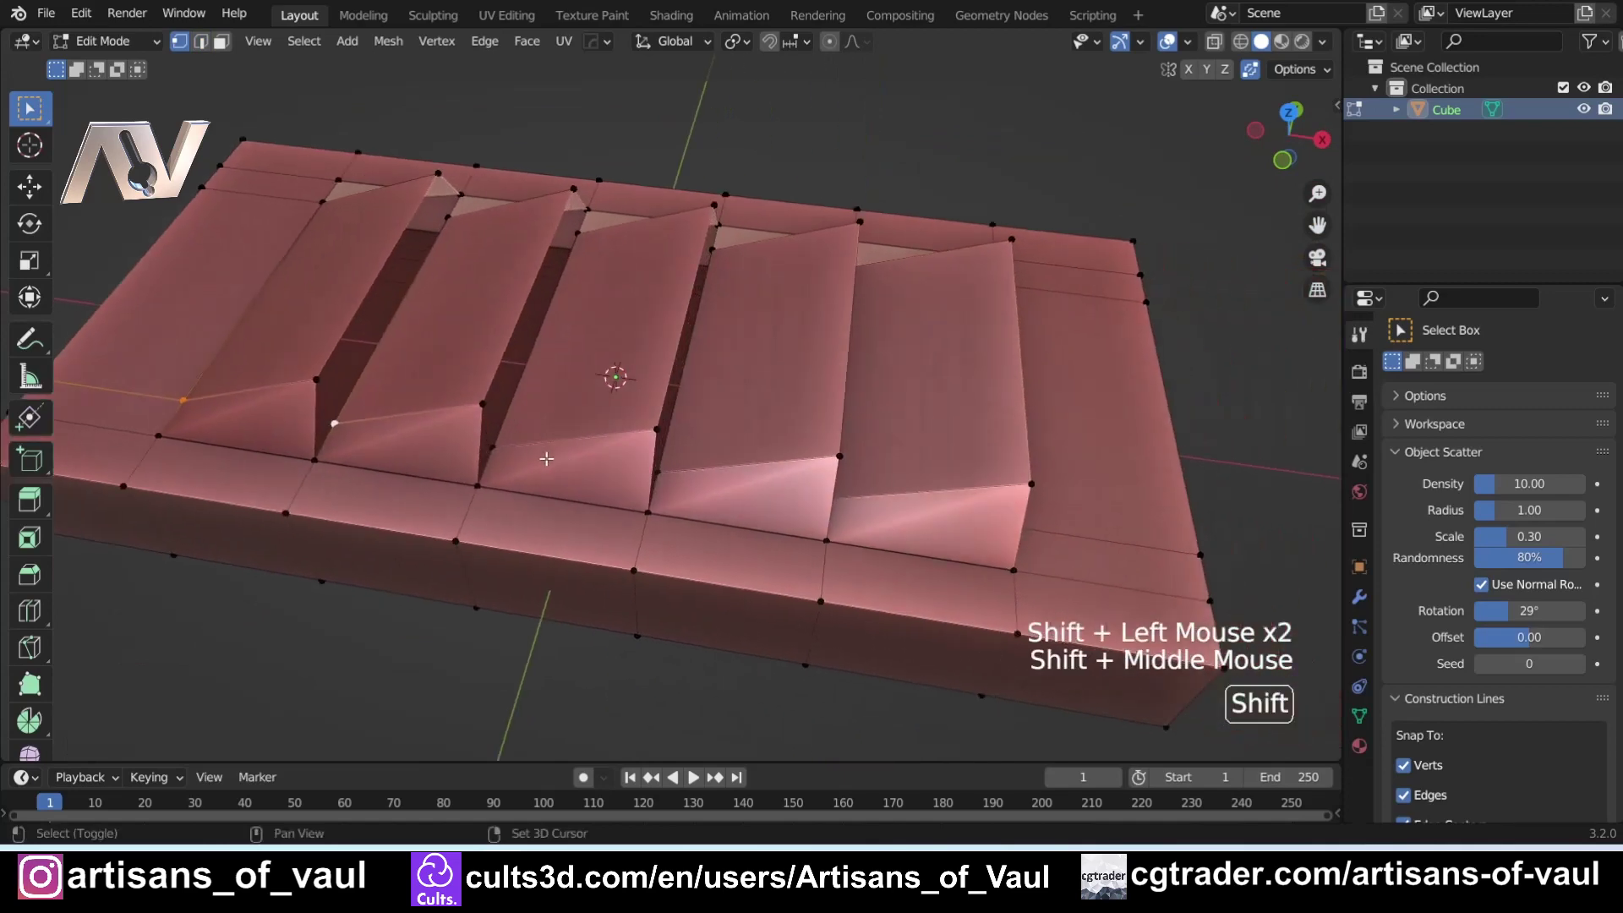
{"action": "left_click", "coordinate": [515, 446], "text": "shift"}
{"action": "left_click", "coordinate": [663, 470], "text": "shift"}
{"action": "middle_click_drag", "start_coordinate": [702, 472], "coordinate": [608, 469], "text": "shift"}
{"action": "left_click", "coordinate": [837, 497], "text": "shift"}
{"action": "middle_click_drag", "start_coordinate": [881, 515], "coordinate": [649, 481], "text": "shift"}
{"action": "left_click", "coordinate": [643, 481], "text": "shift"}
{"action": "left_click", "coordinate": [805, 512], "text": "shift"}
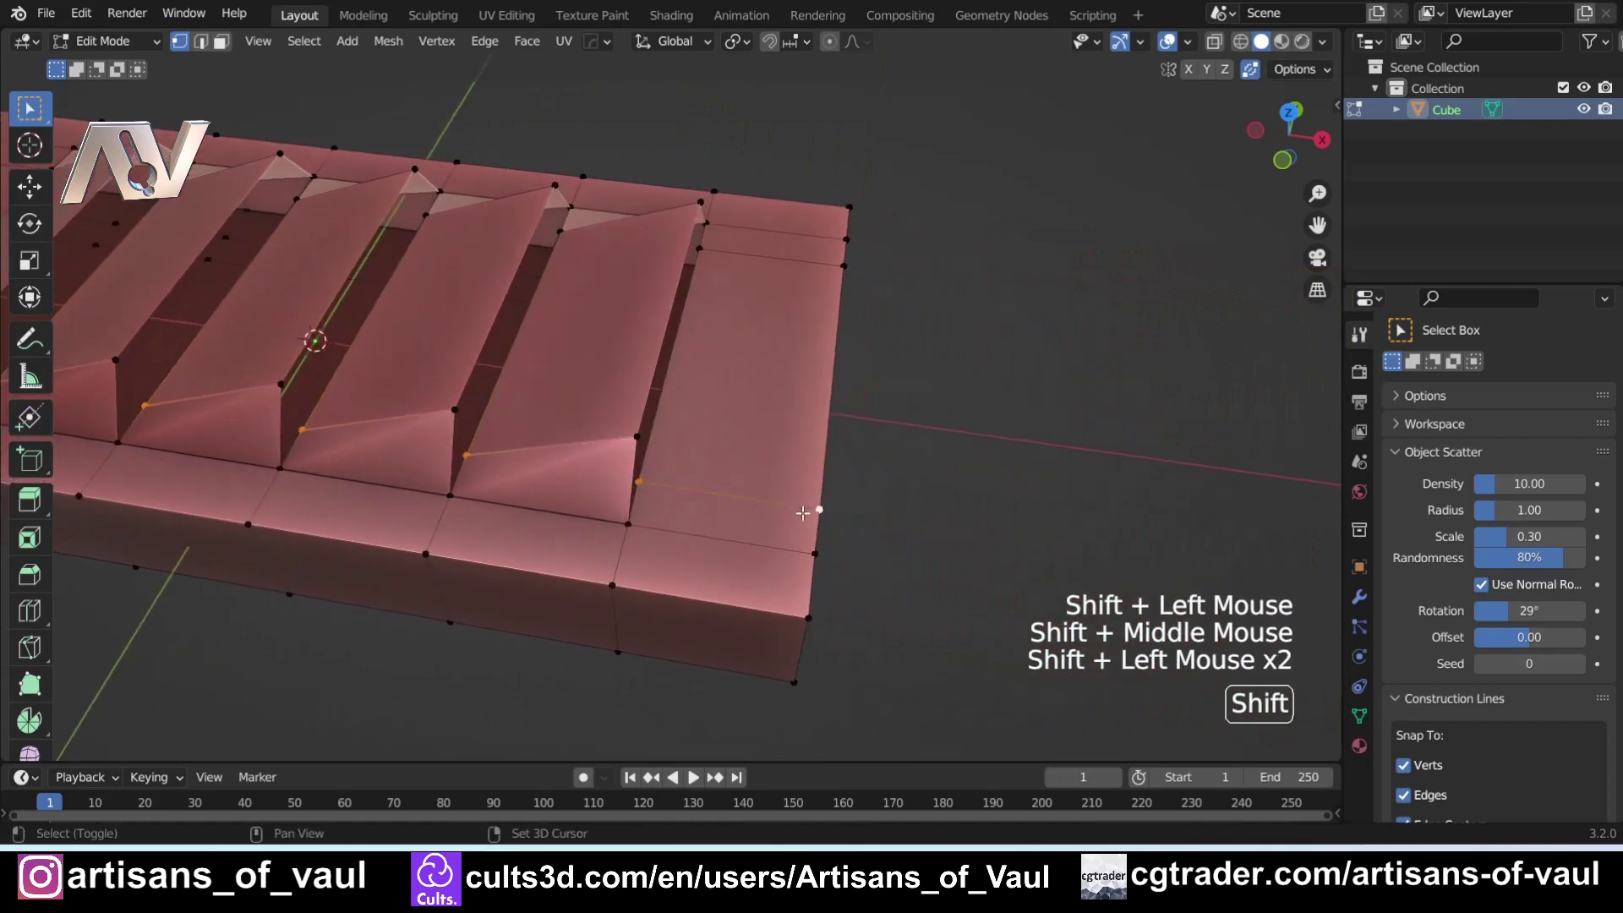
{"action": "scroll", "coordinate": [750, 497], "scroll_direction": "down", "scroll_amount": 3}
{"action": "middle_click_drag", "start_coordinate": [750, 497], "coordinate": [1152, 162], "text": "shift"}
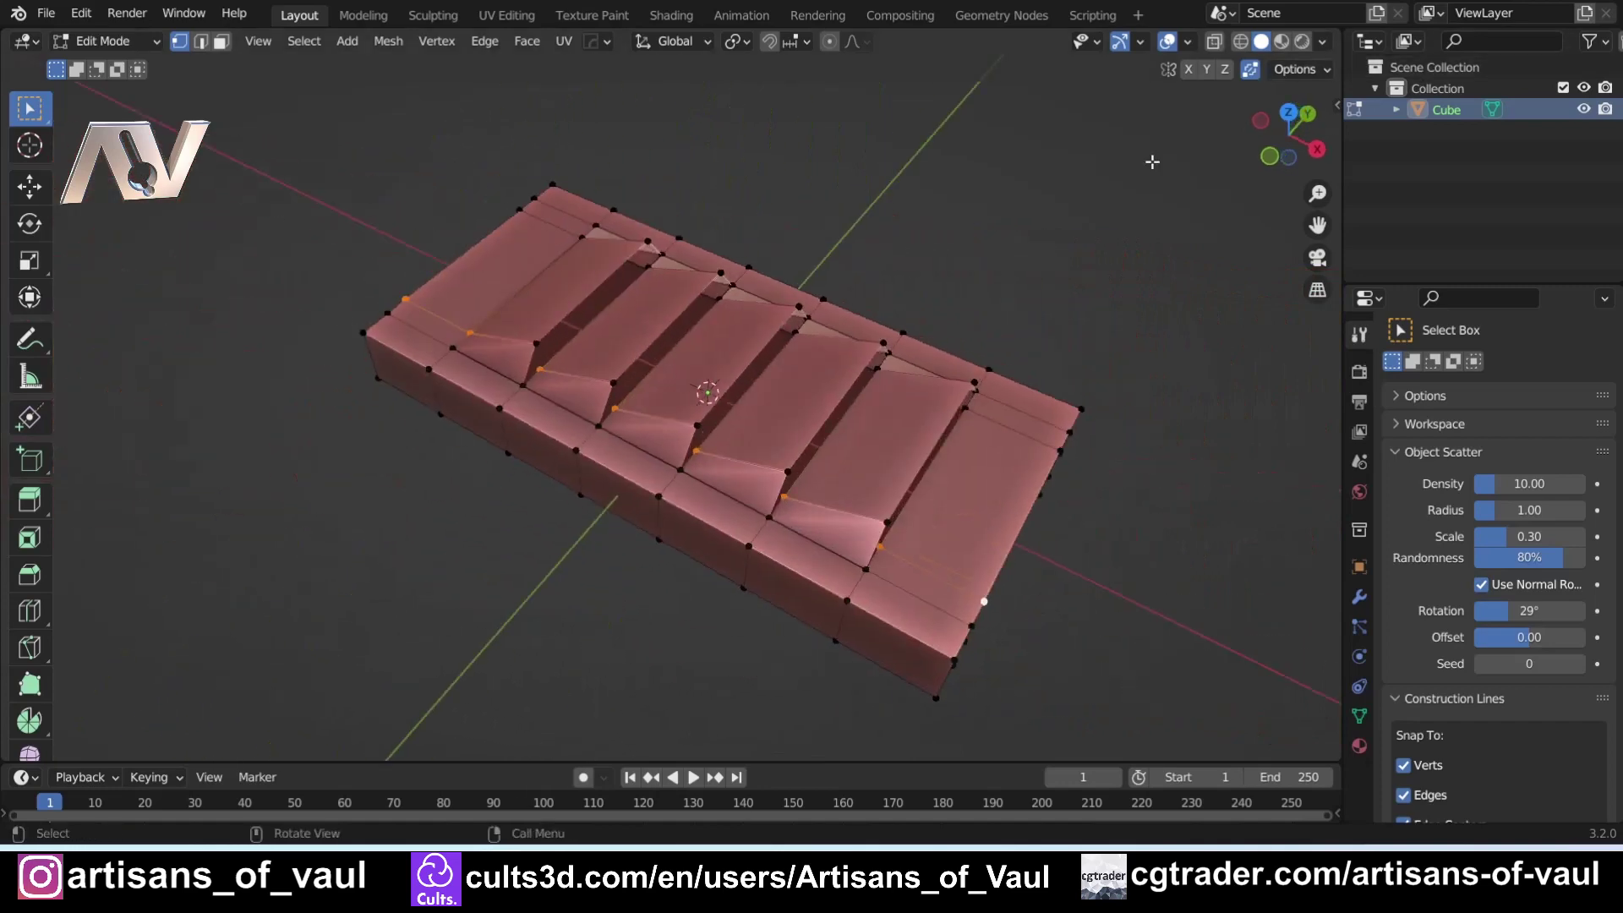
{"action": "left_click", "coordinate": [1250, 71]}
{"action": "left_click", "coordinate": [1251, 70]}
Vertex-slide the selected louvre-foot vertices along their edges, then inspect the reshaped ridges
{"action": "key", "text": "g"}
{"action": "key", "text": "g"}
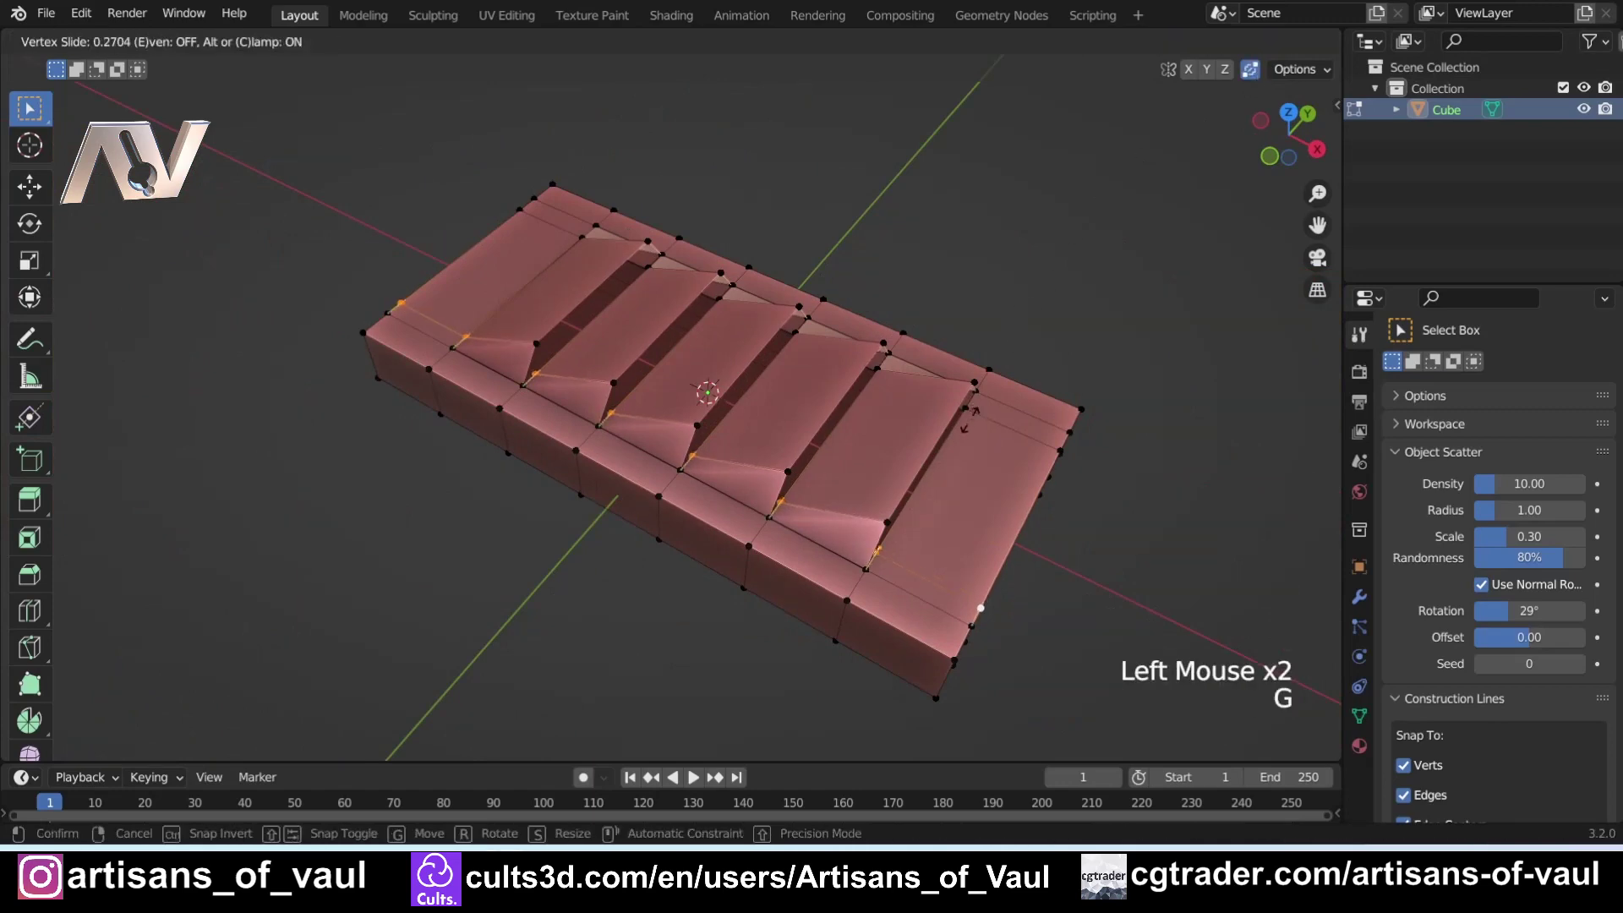
{"action": "left_click", "coordinate": [942, 463]}
{"action": "scroll", "coordinate": [596, 371], "scroll_direction": "up", "scroll_amount": 2}
{"action": "middle_click_drag", "start_coordinate": [596, 370], "coordinate": [675, 463]}
{"action": "middle_click_drag", "start_coordinate": [480, 296], "coordinate": [484, 190]}
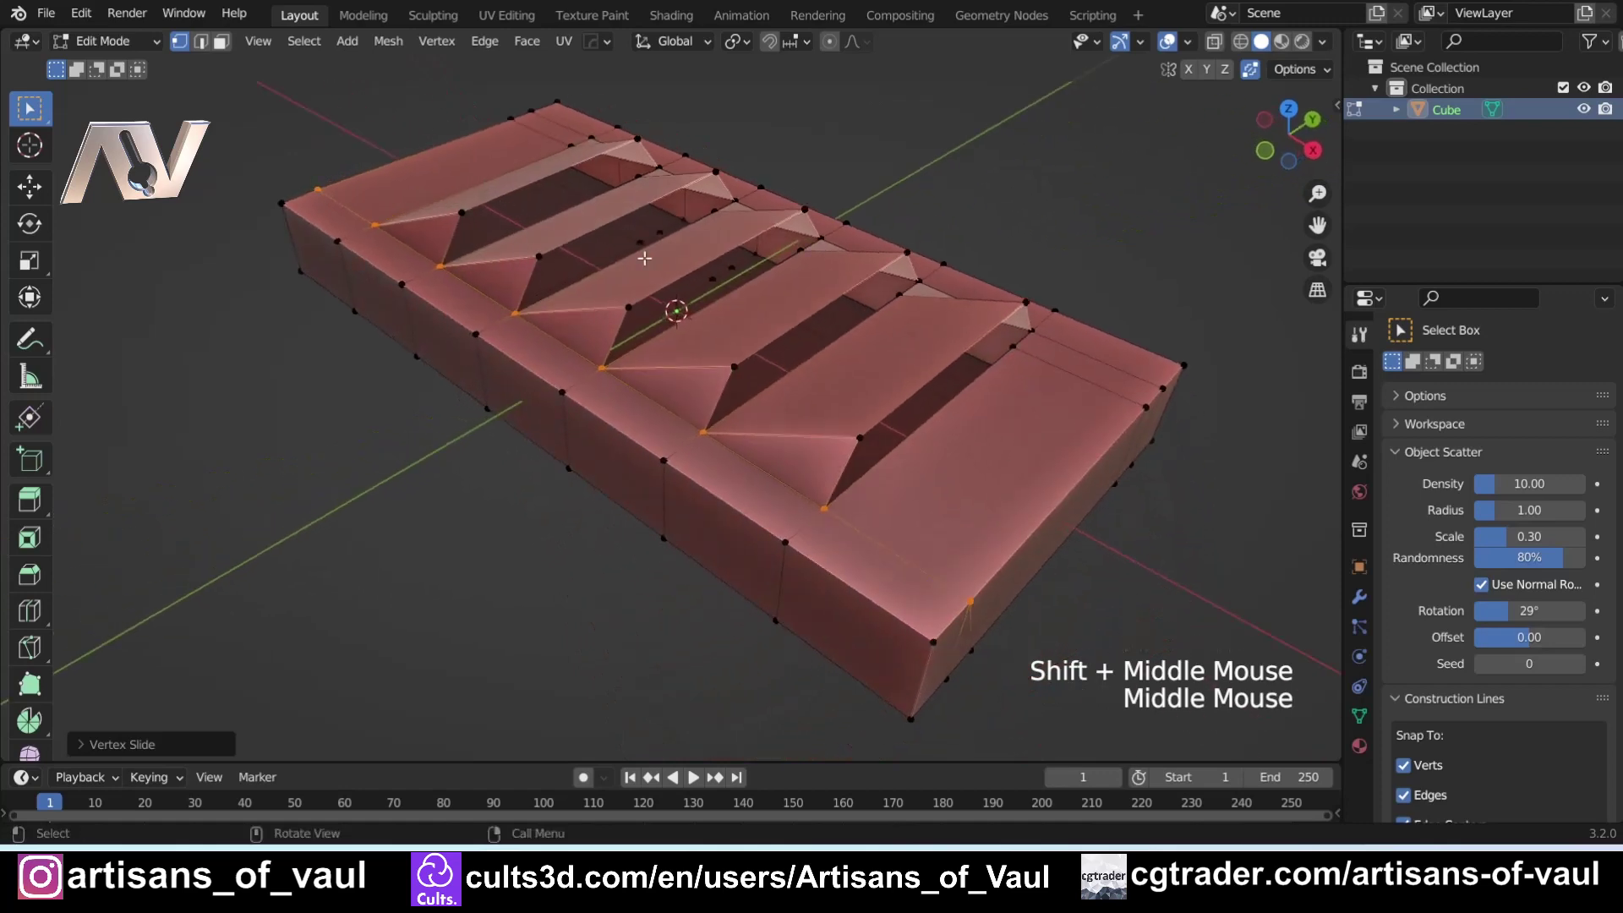
{"action": "middle_click_drag", "start_coordinate": [571, 220], "coordinate": [645, 337], "text": "shift"}
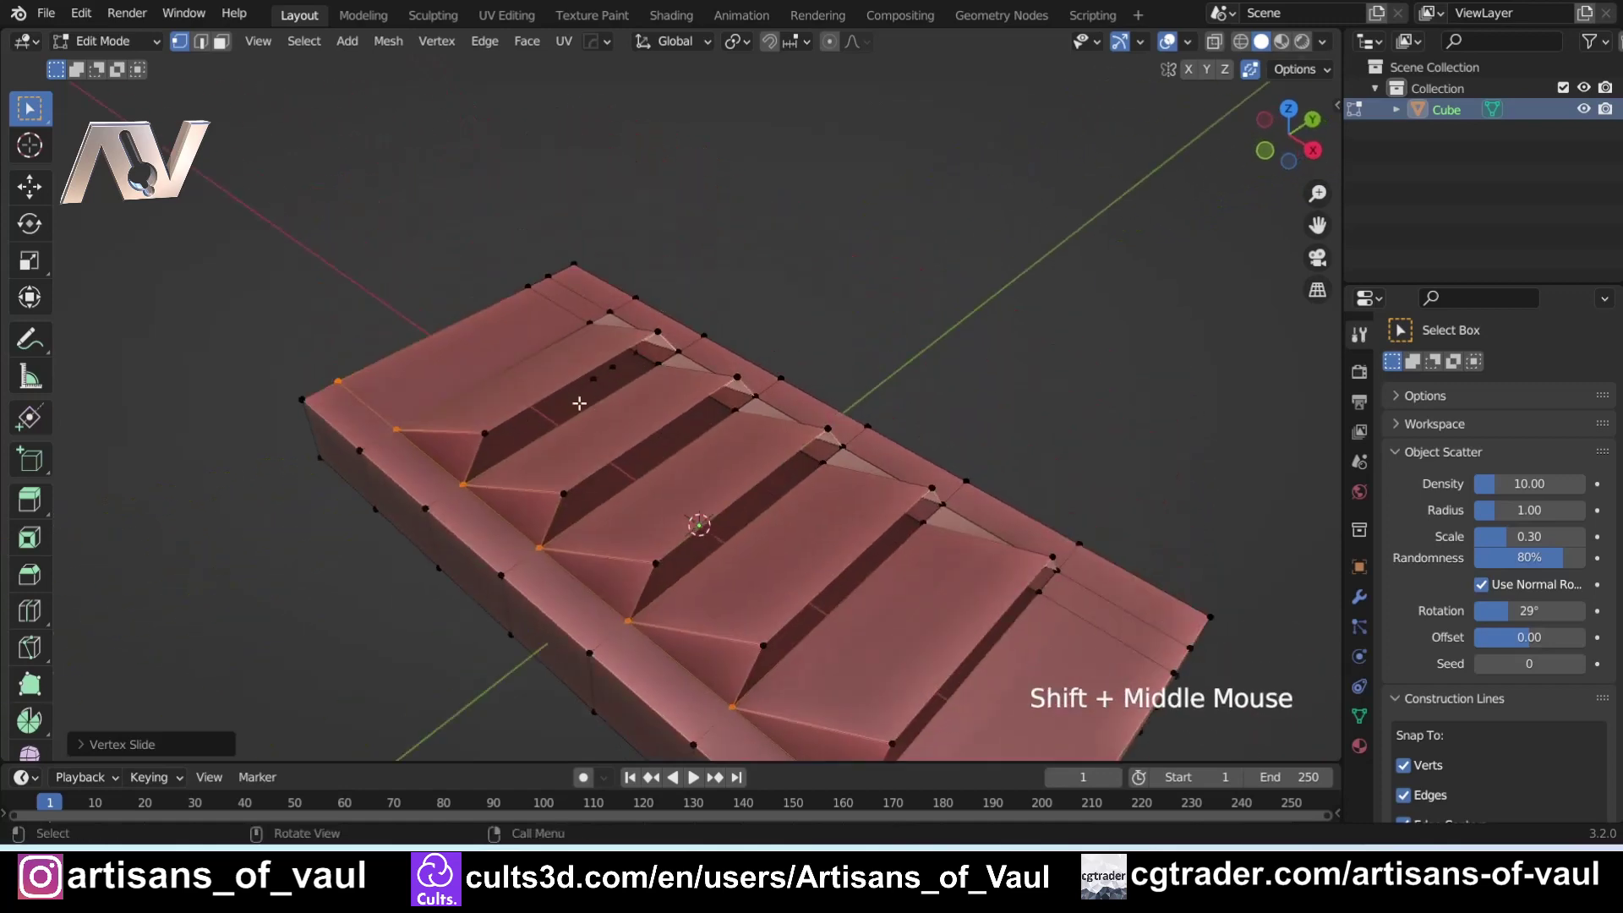
{"action": "scroll", "coordinate": [579, 402], "scroll_direction": "up", "scroll_amount": 2}
{"action": "middle_click_drag", "start_coordinate": [579, 403], "coordinate": [467, 376]}
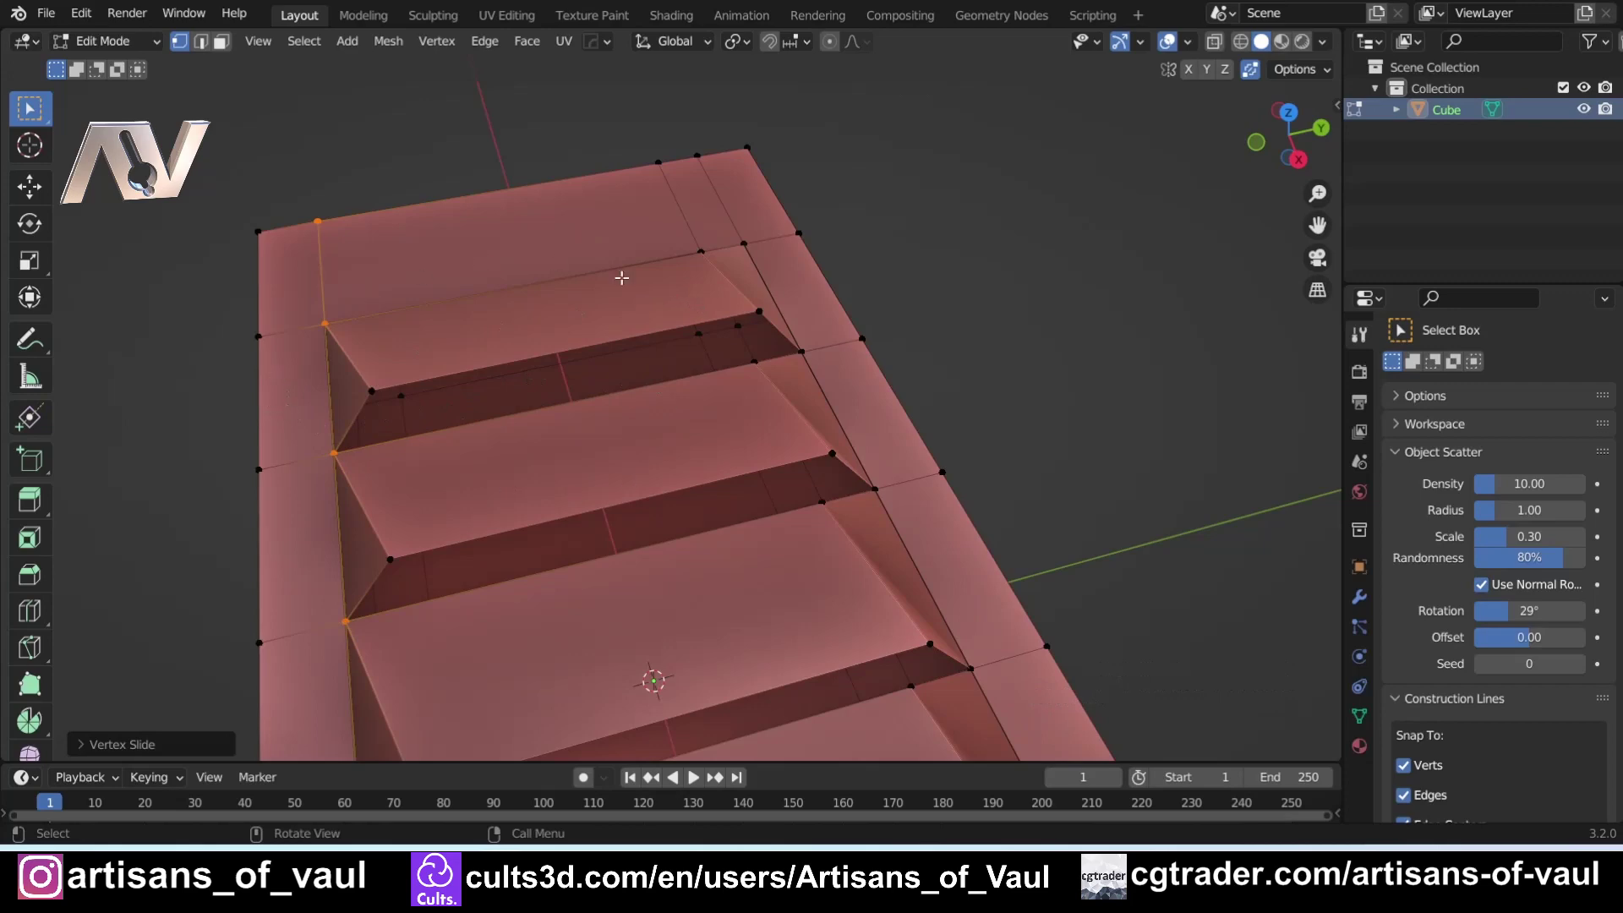
{"action": "scroll", "coordinate": [378, 434], "scroll_direction": "down", "scroll_amount": 2}
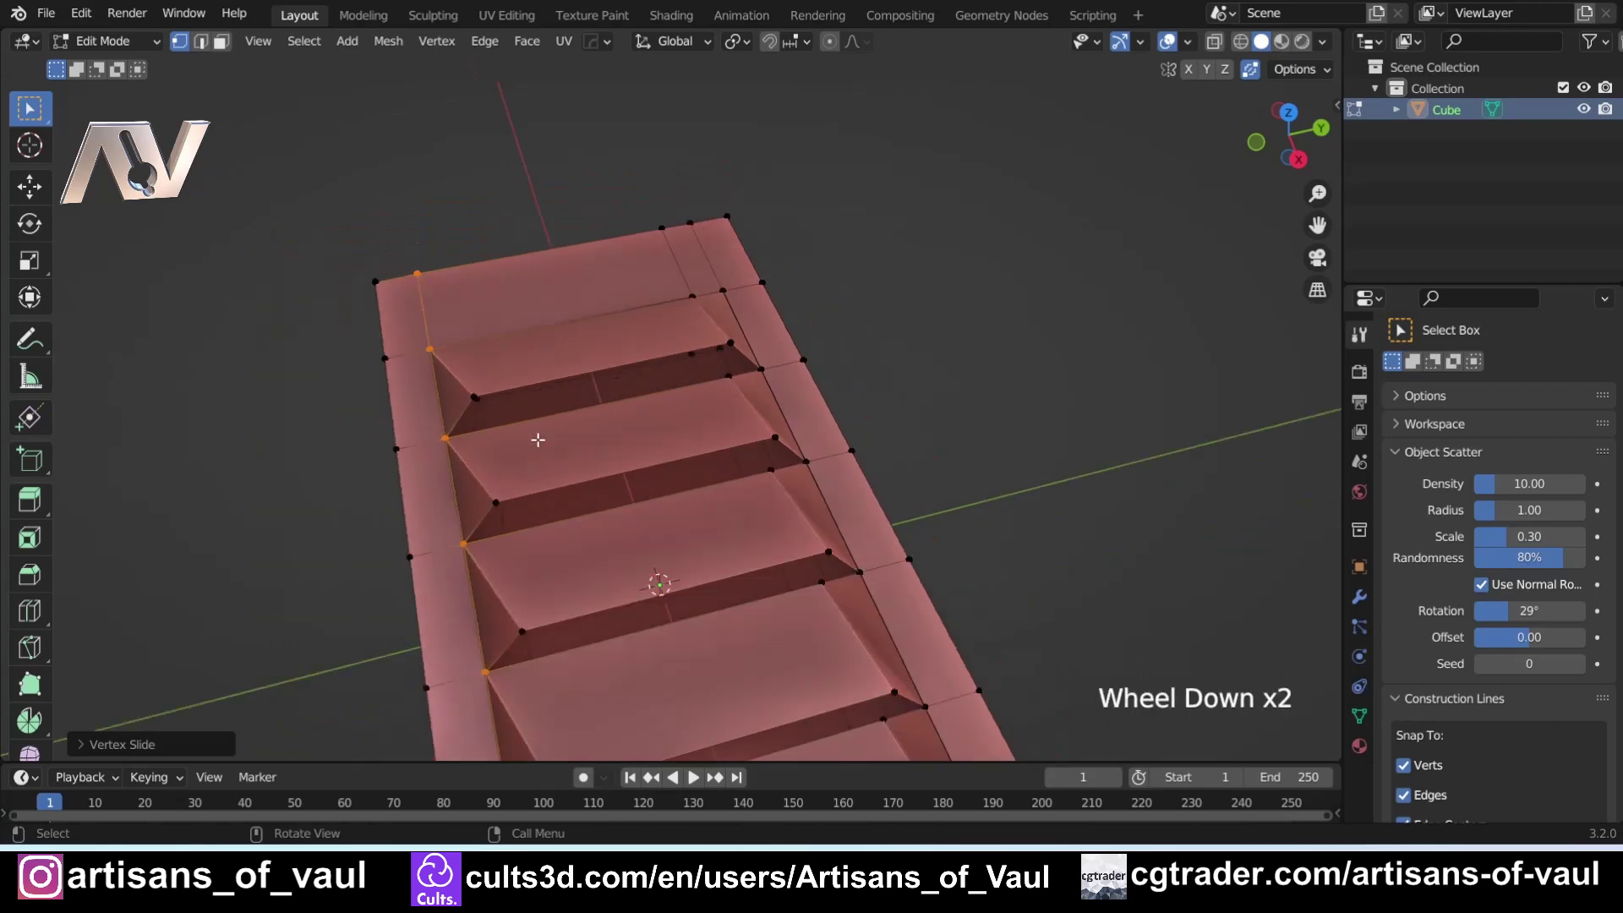
{"action": "scroll", "coordinate": [503, 468], "scroll_direction": "up", "scroll_amount": 2}
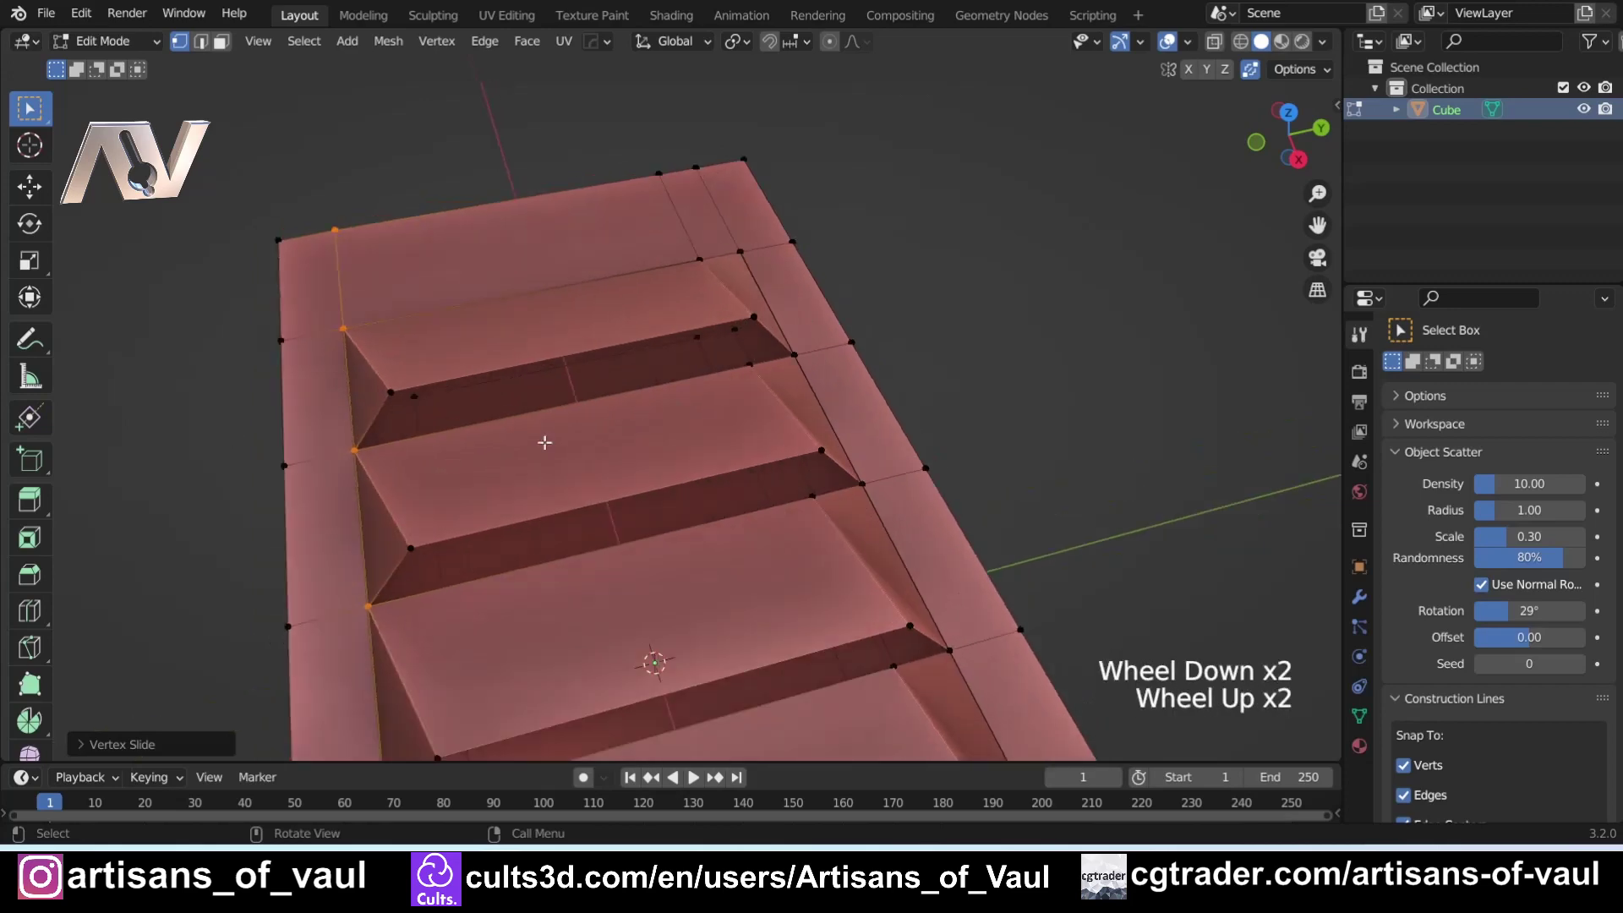
{"action": "middle_click_drag", "start_coordinate": [504, 448], "coordinate": [637, 403]}
Undo the vertex slide and louvres back to the flat slab
{"action": "key", "text": "ctrl+z"}
{"action": "key", "text": "ctrl+z"}
{"action": "key", "text": "ctrl+z"}
{"action": "key", "text": "ctrl+z"}
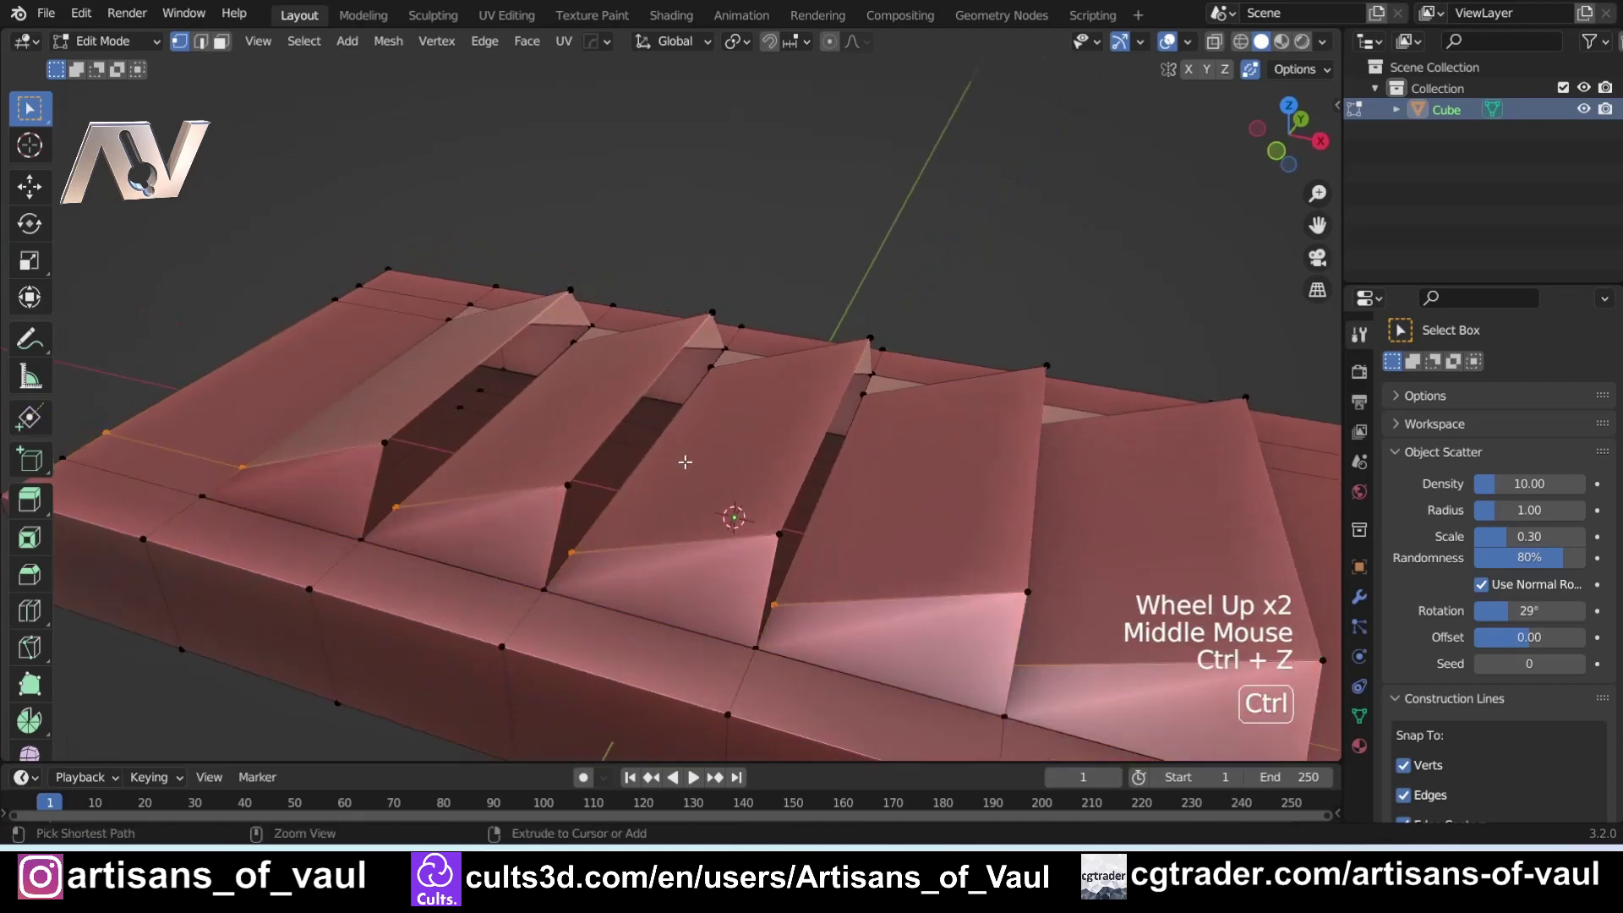
{"action": "key", "text": "ctrl+z"}
{"action": "key", "text": "ctrl+z"}
{"action": "key", "text": "ctrl+z"}
{"action": "key", "text": "ctrl+z"}
{"action": "key", "text": "ctrl+z"}
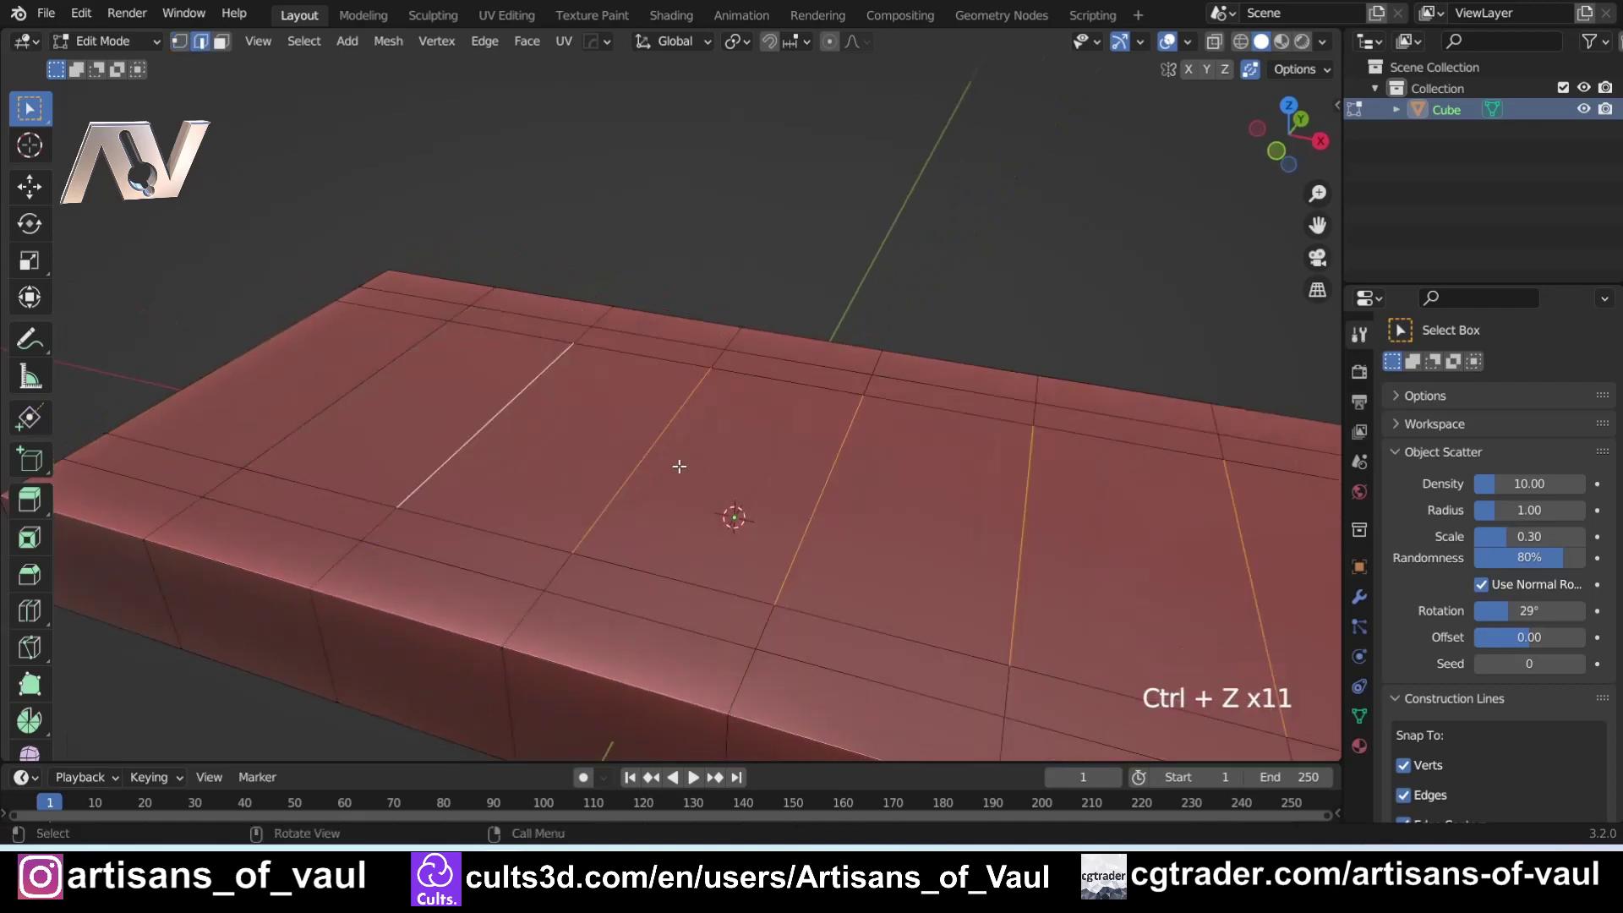
{"action": "middle_click_drag", "start_coordinate": [671, 467], "coordinate": [634, 470], "text": "shift"}
{"action": "scroll", "coordinate": [634, 470], "scroll_direction": "down", "scroll_amount": 2}
{"action": "mouse_move", "coordinate": [634, 470]}
{"action": "middle_mouse_down", "text": "shift"}
{"action": "mouse_move", "coordinate": [587, 475]}
{"action": "mouse_move", "coordinate": [638, 457]}
{"action": "middle_mouse_up", "text": "shift"}
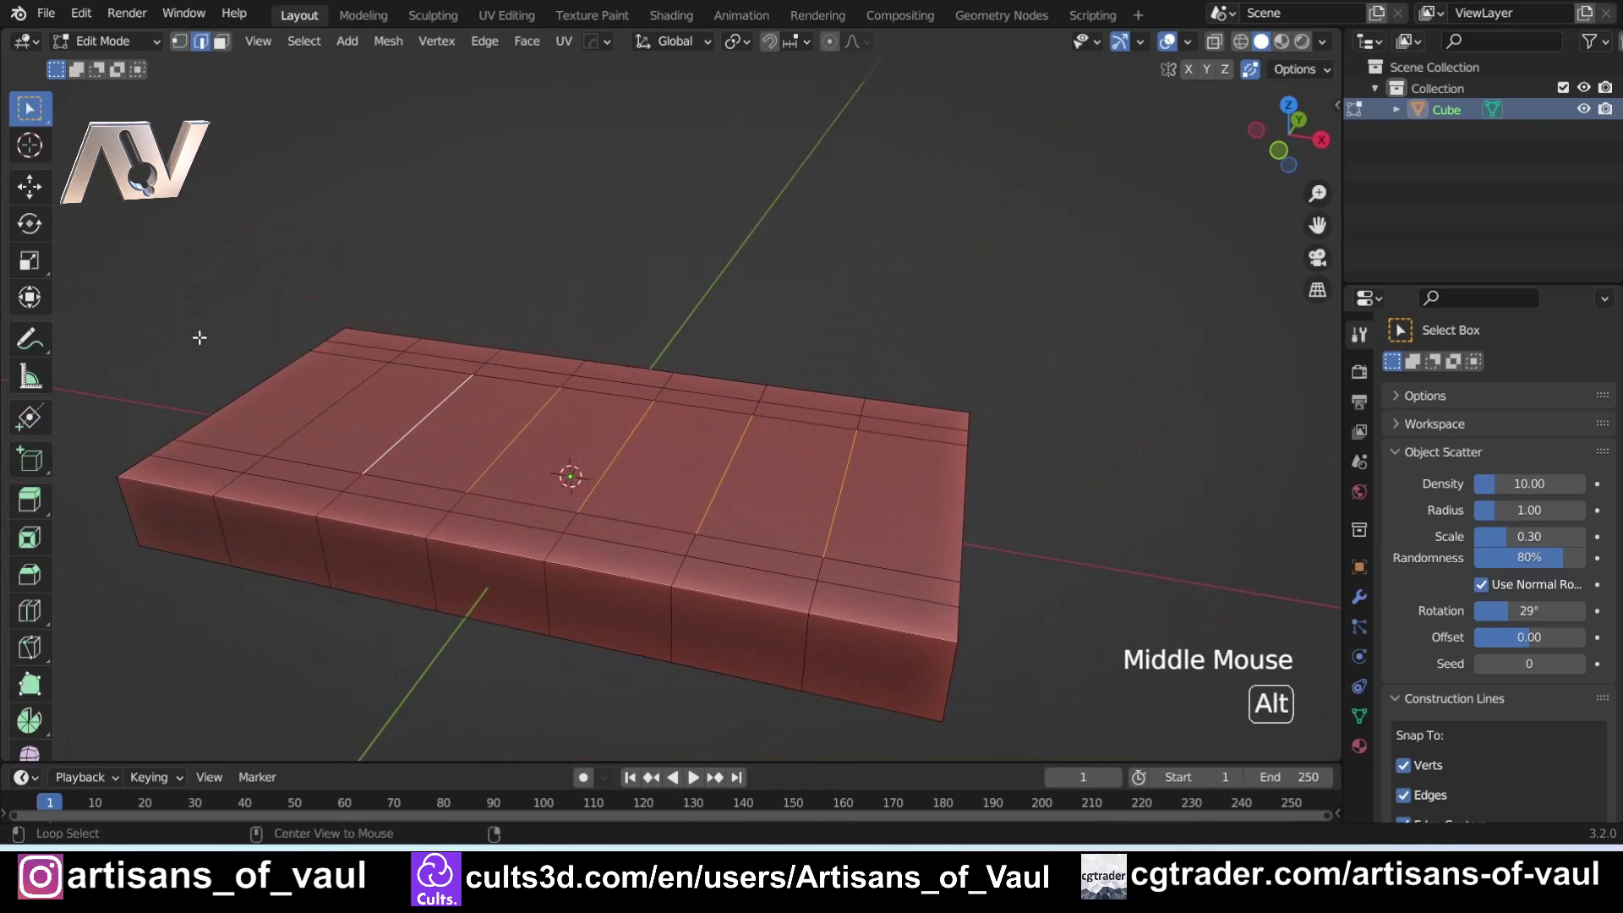
Rip the selected edge loops and raise them along Z into step-like ridges
{"action": "key", "text": "alt+v"}
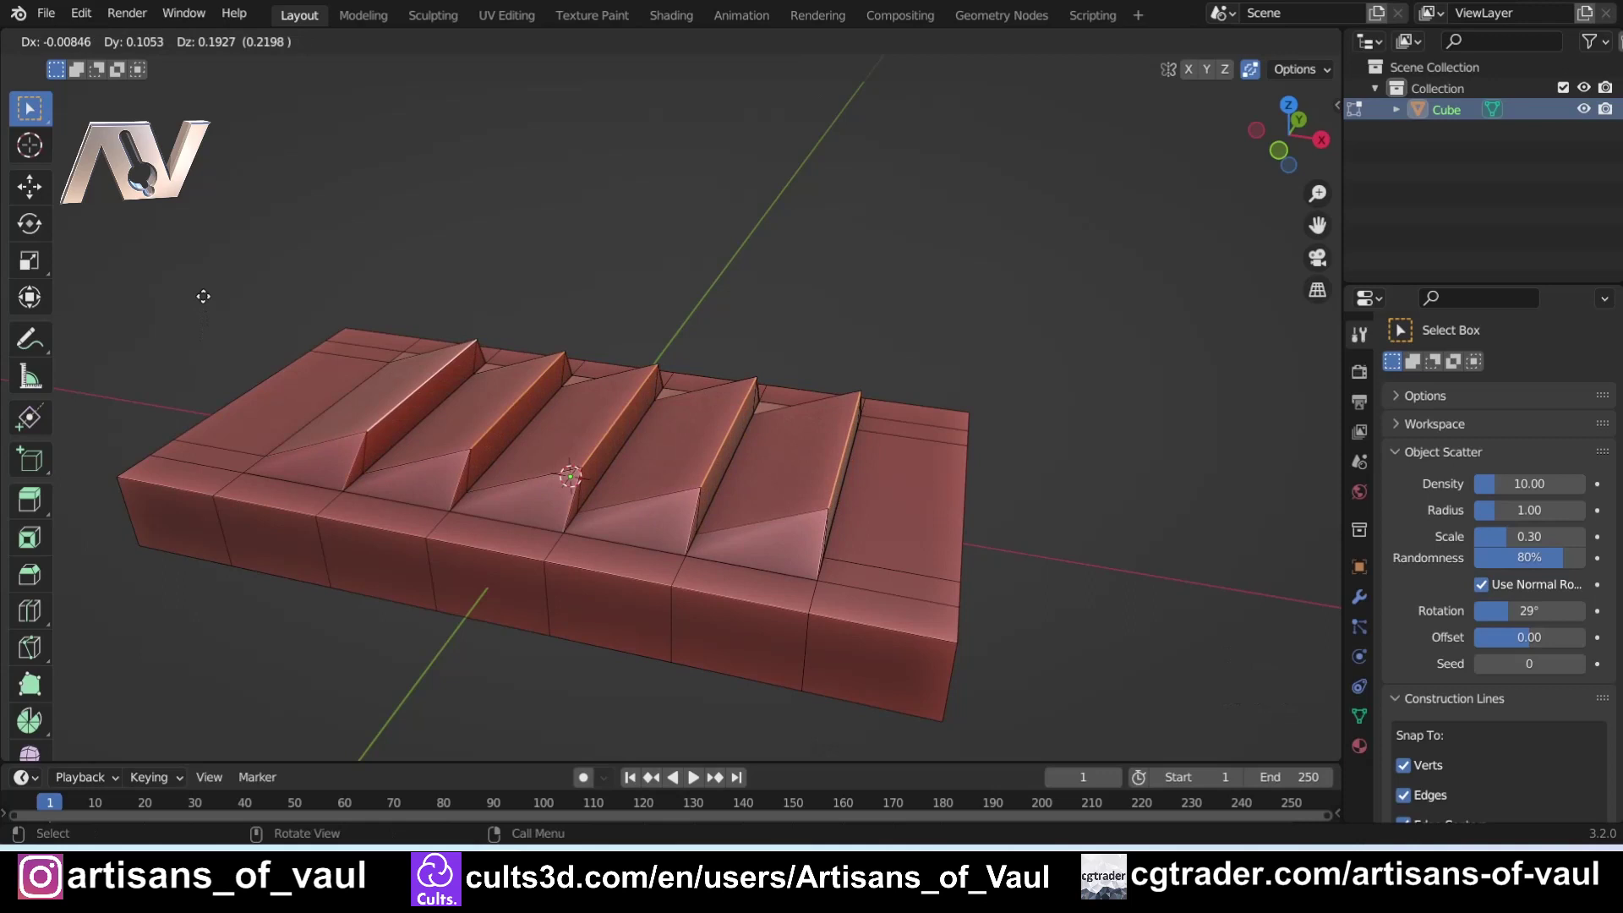
{"action": "key", "text": "z"}
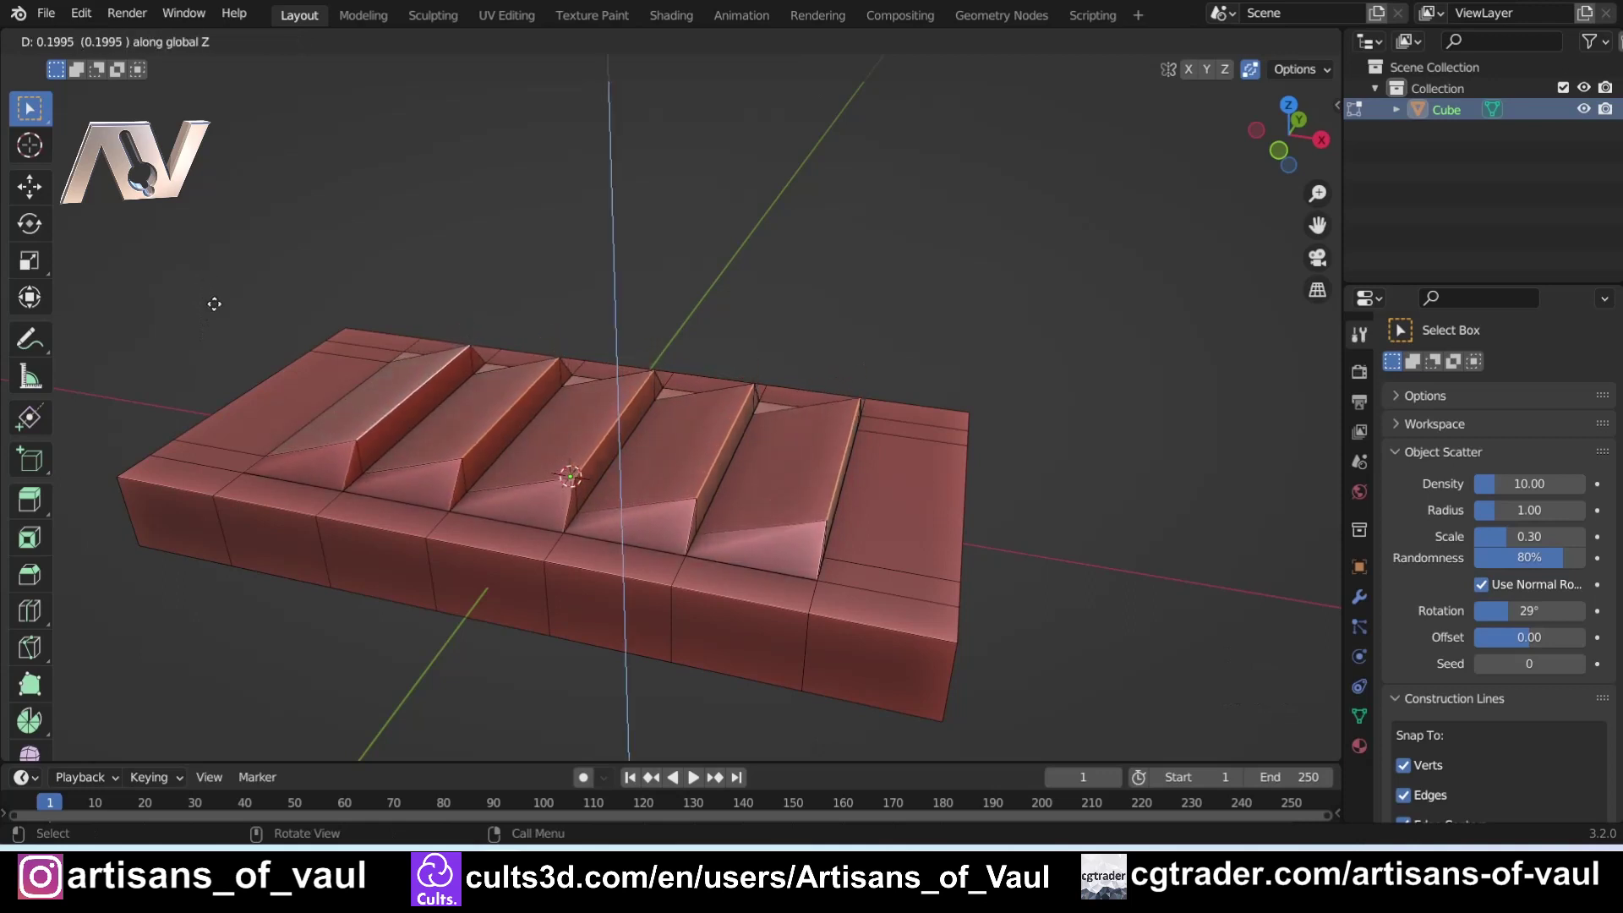
{"action": "left_click", "coordinate": [215, 299]}
{"action": "scroll", "coordinate": [246, 420], "scroll_direction": "up", "scroll_amount": 2}
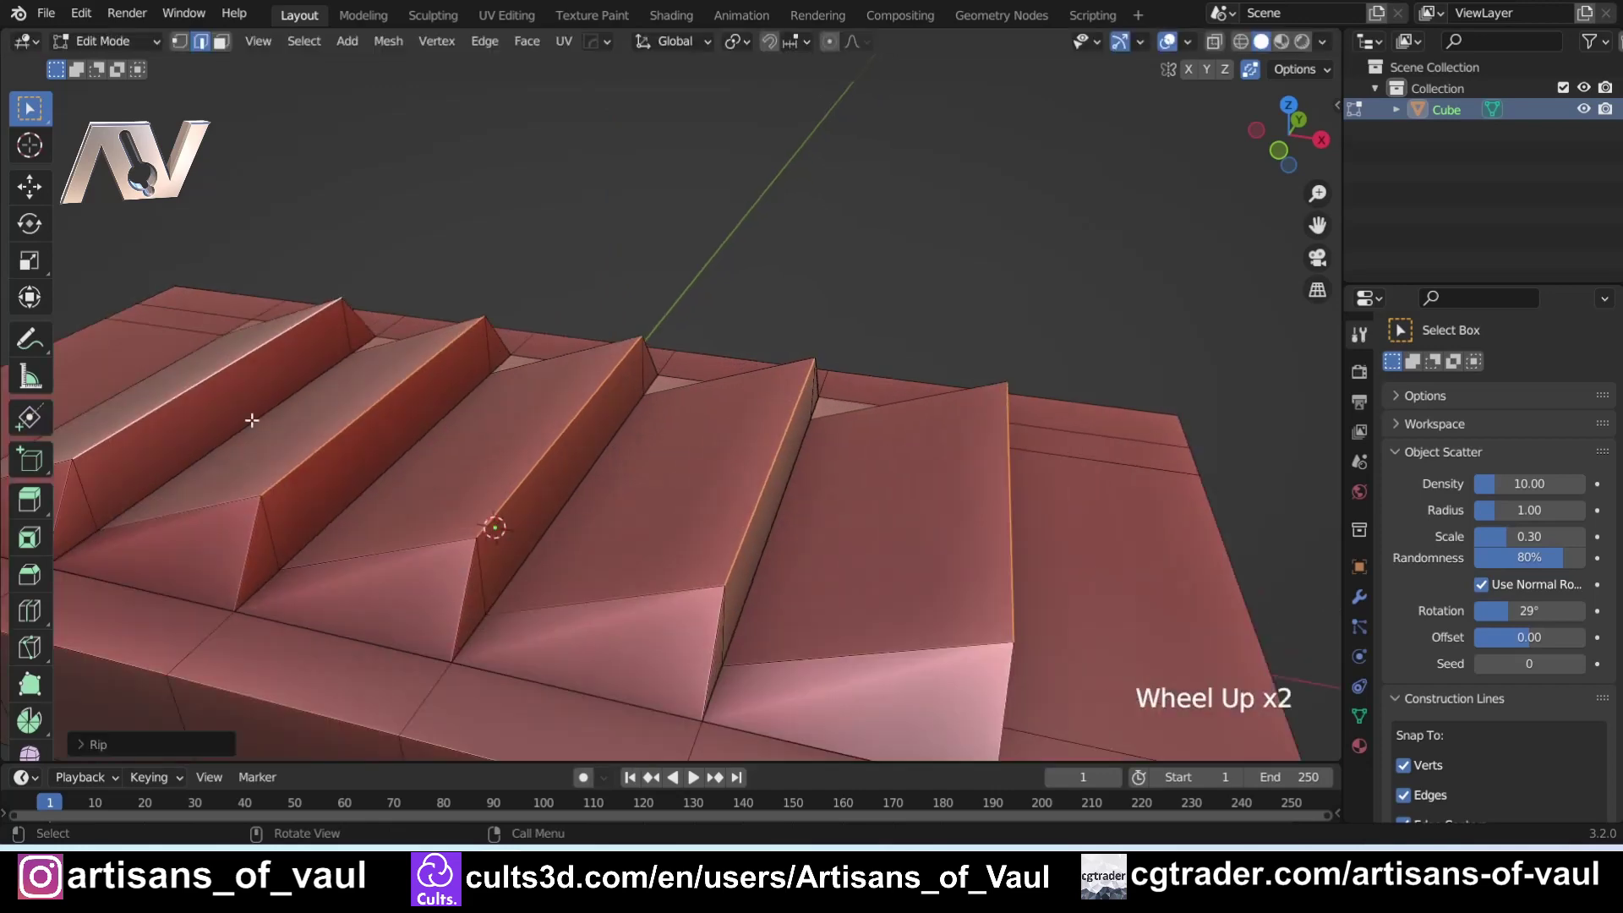
{"action": "middle_click_drag", "start_coordinate": [250, 421], "coordinate": [492, 347]}
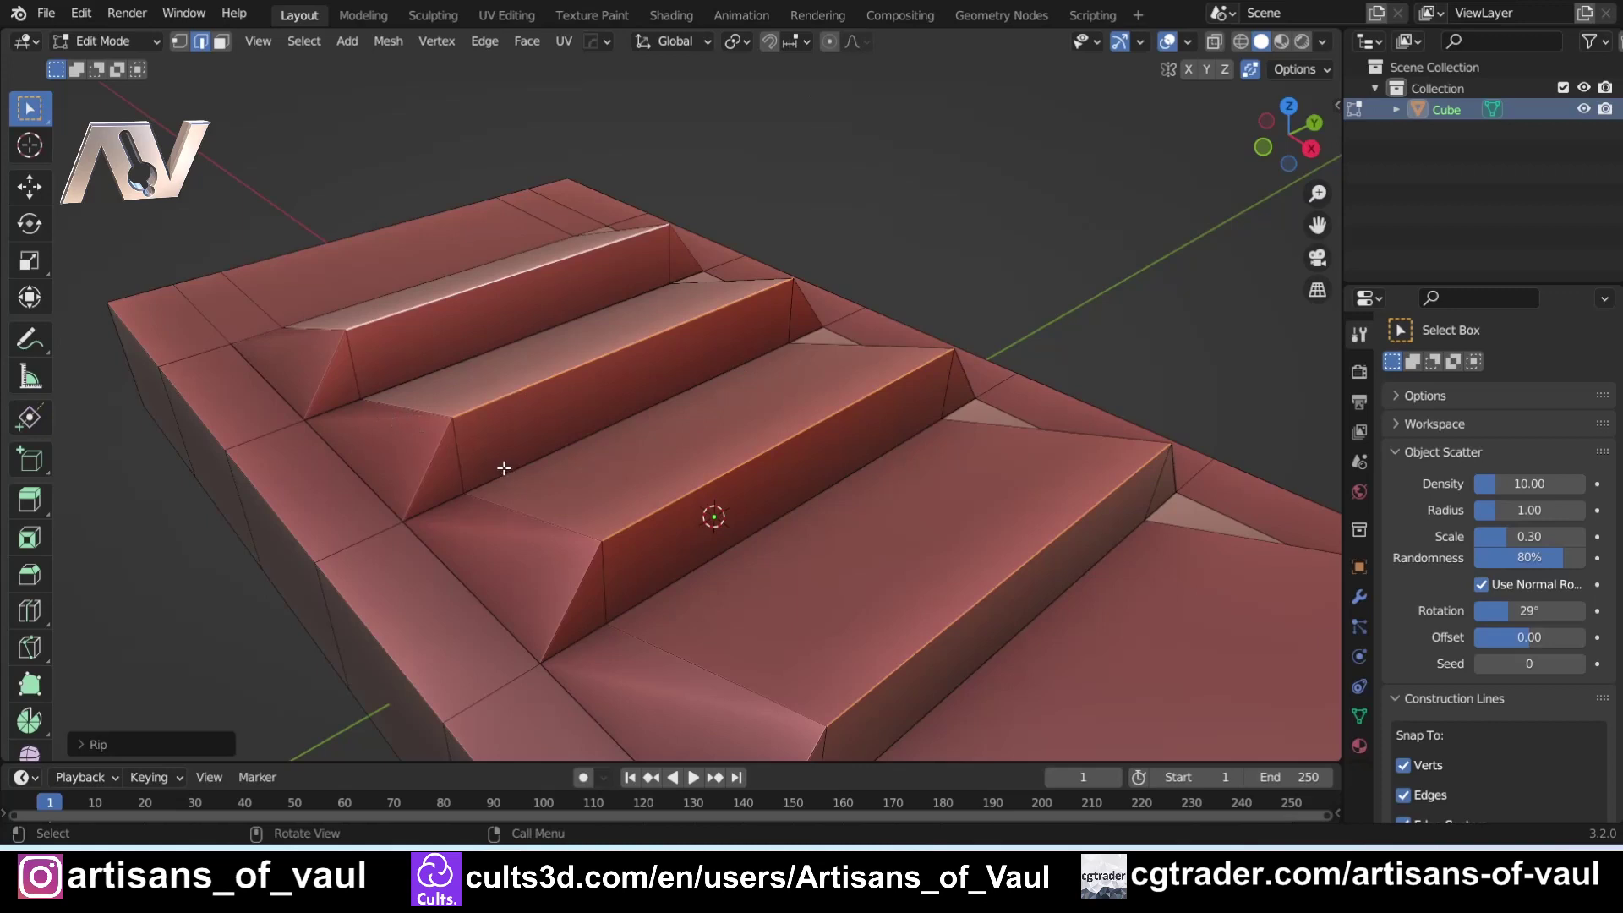
{"action": "middle_click_drag", "start_coordinate": [502, 468], "coordinate": [489, 470]}
Switch to Face select mode to inspect the ridges
{"action": "key", "text": "Tab"}
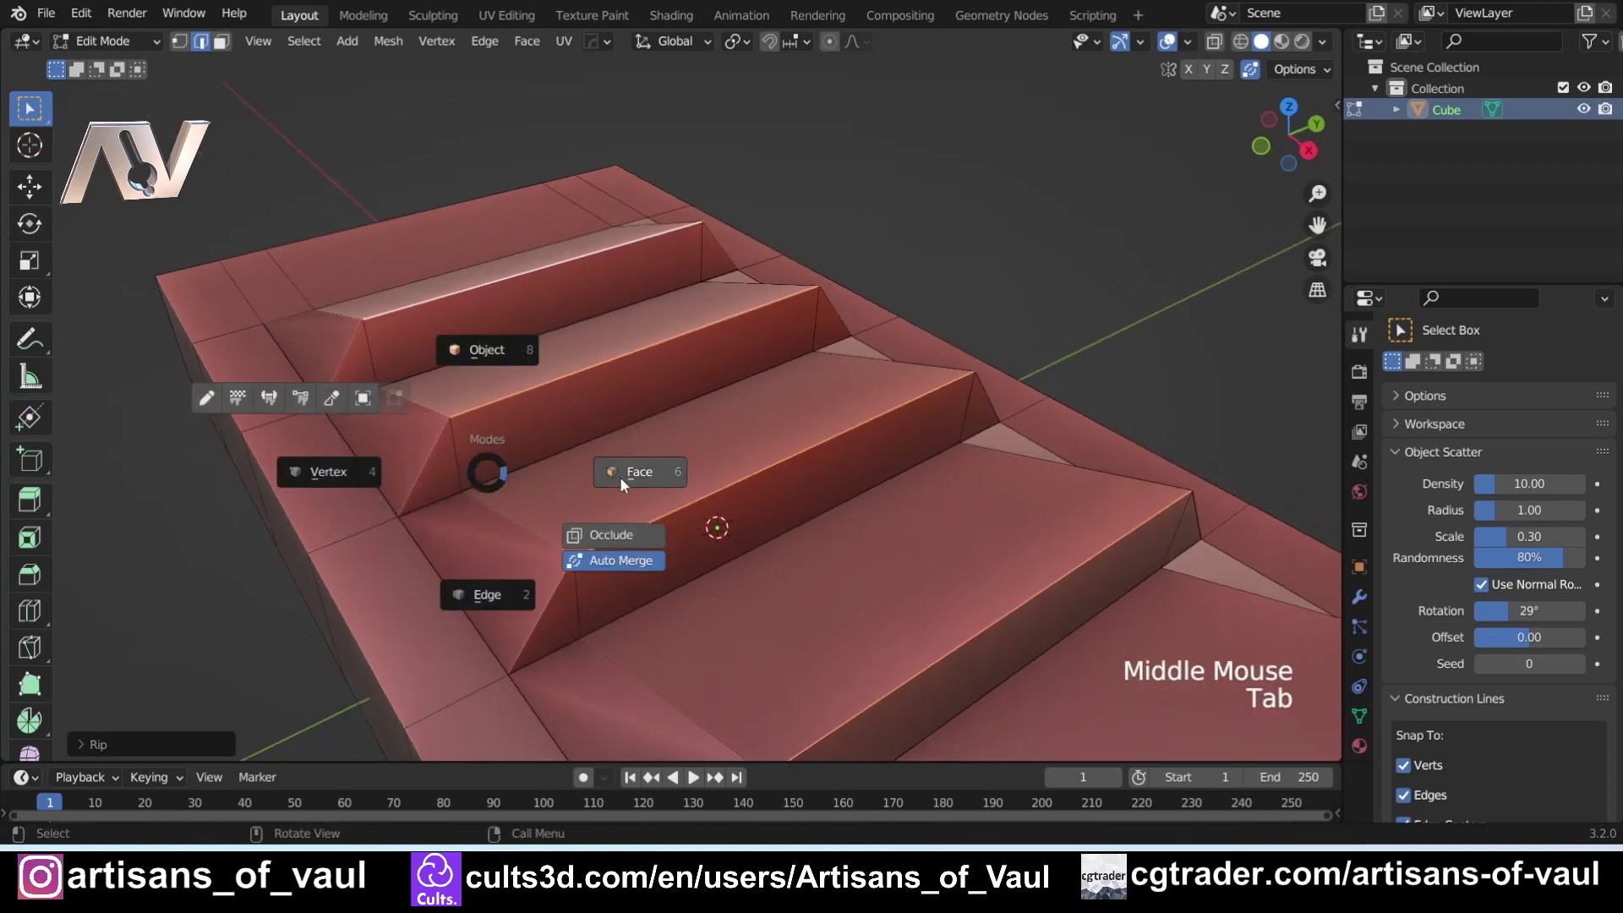
{"action": "left_click", "coordinate": [417, 475]}
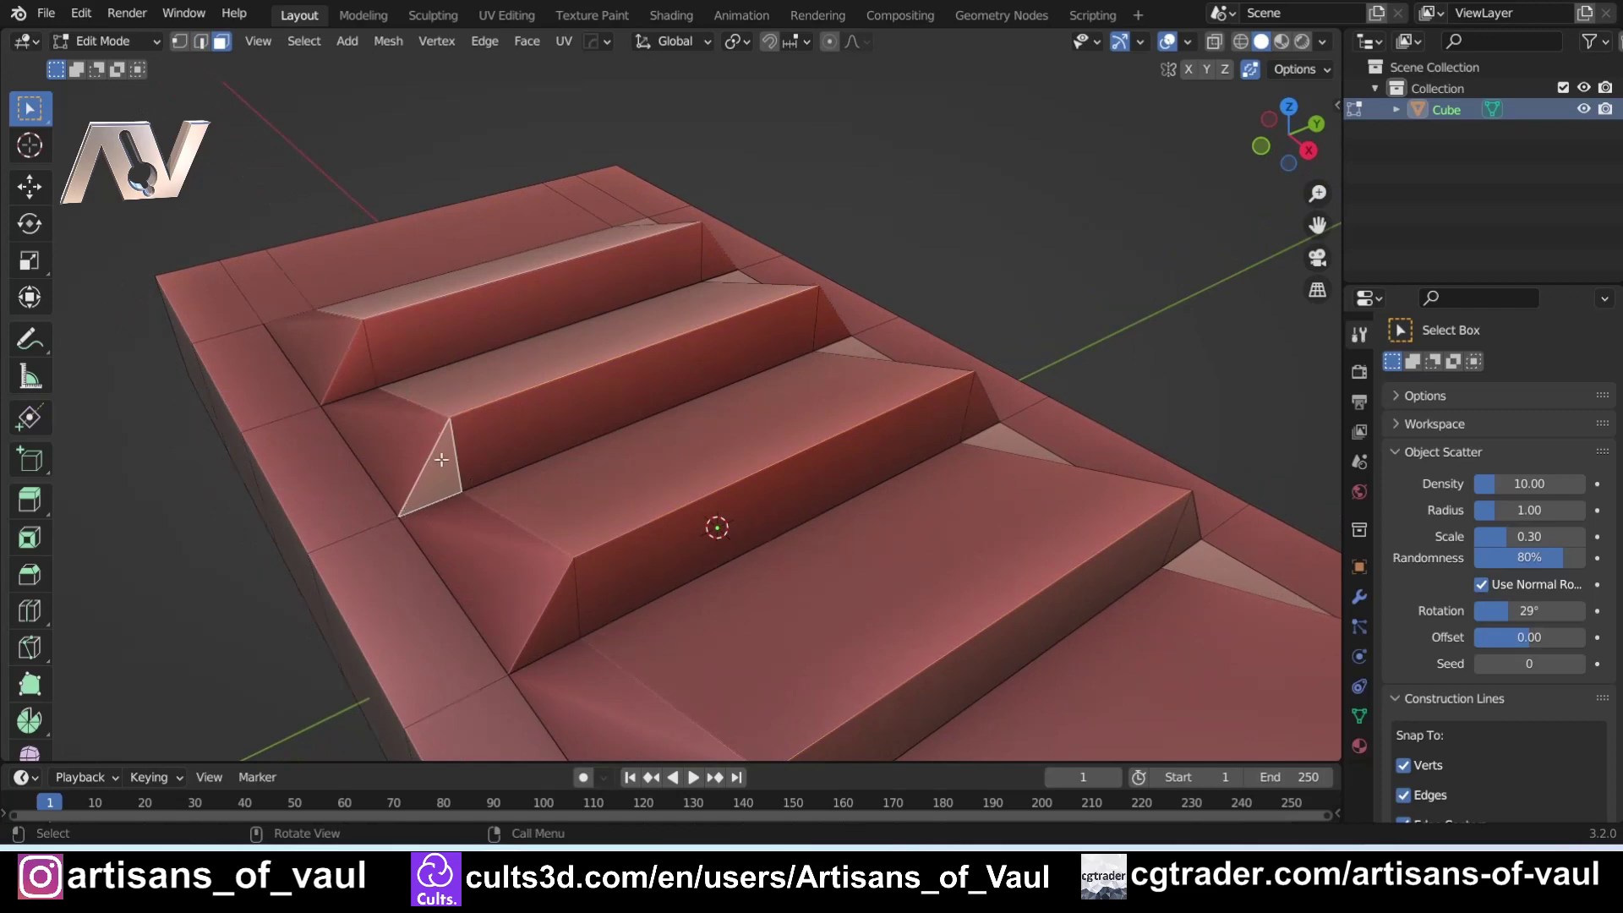
{"action": "middle_click_drag", "start_coordinate": [399, 439], "coordinate": [532, 429], "text": "shift"}
In Vertex select mode, select the step corner vertices along the slab
{"action": "key", "text": "Tab"}
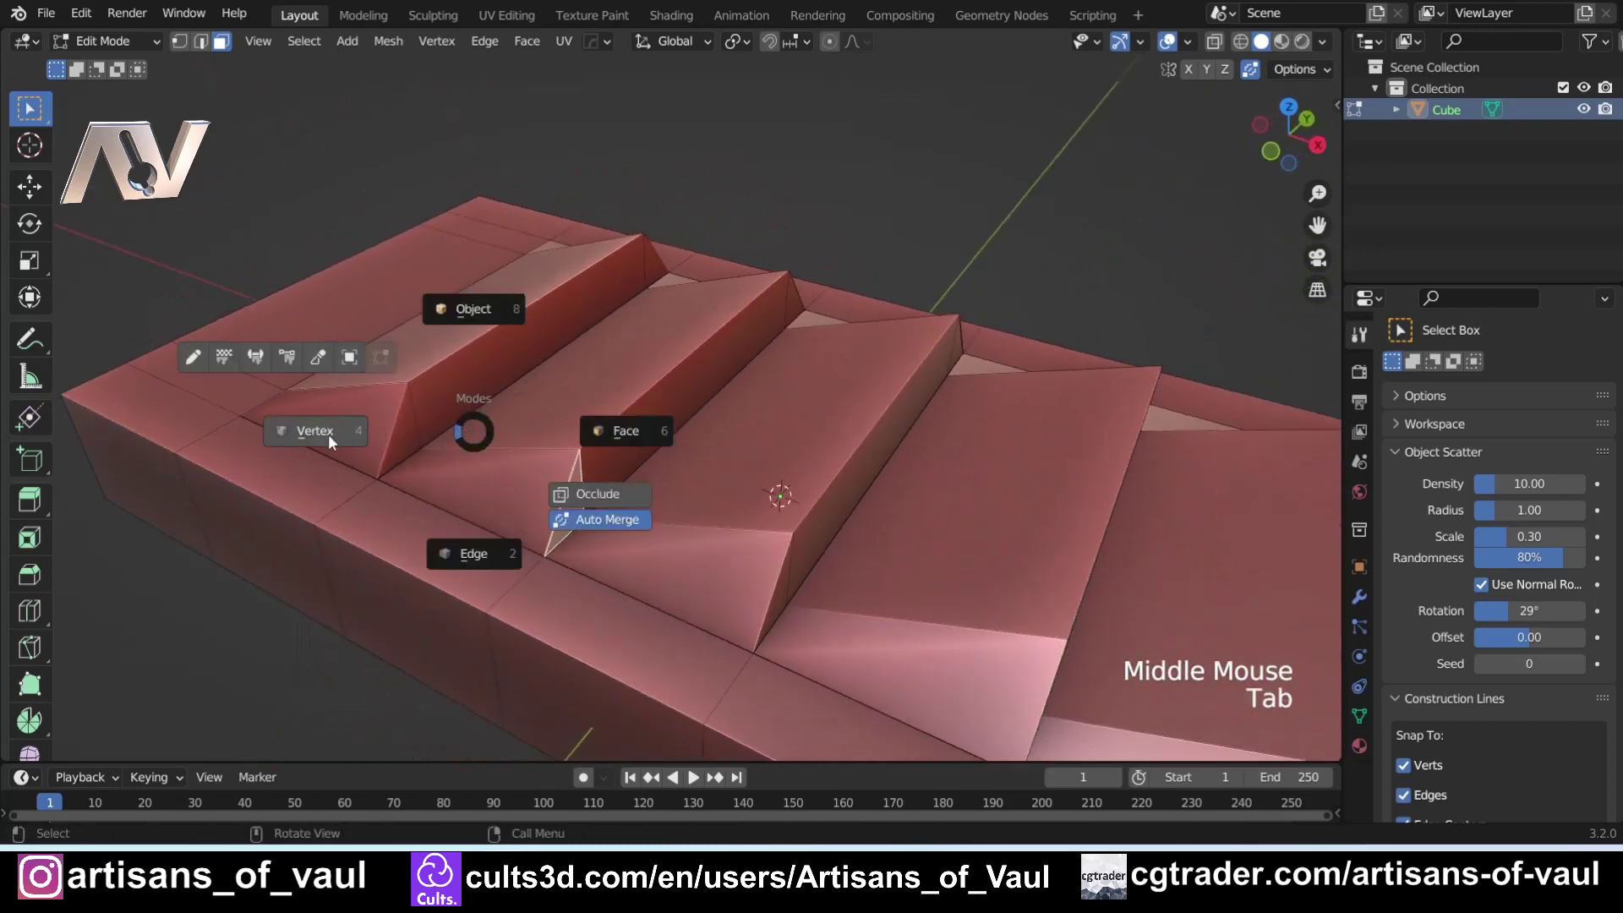
{"action": "left_click", "coordinate": [328, 433]}
{"action": "middle_click_drag", "start_coordinate": [328, 434], "coordinate": [297, 380]}
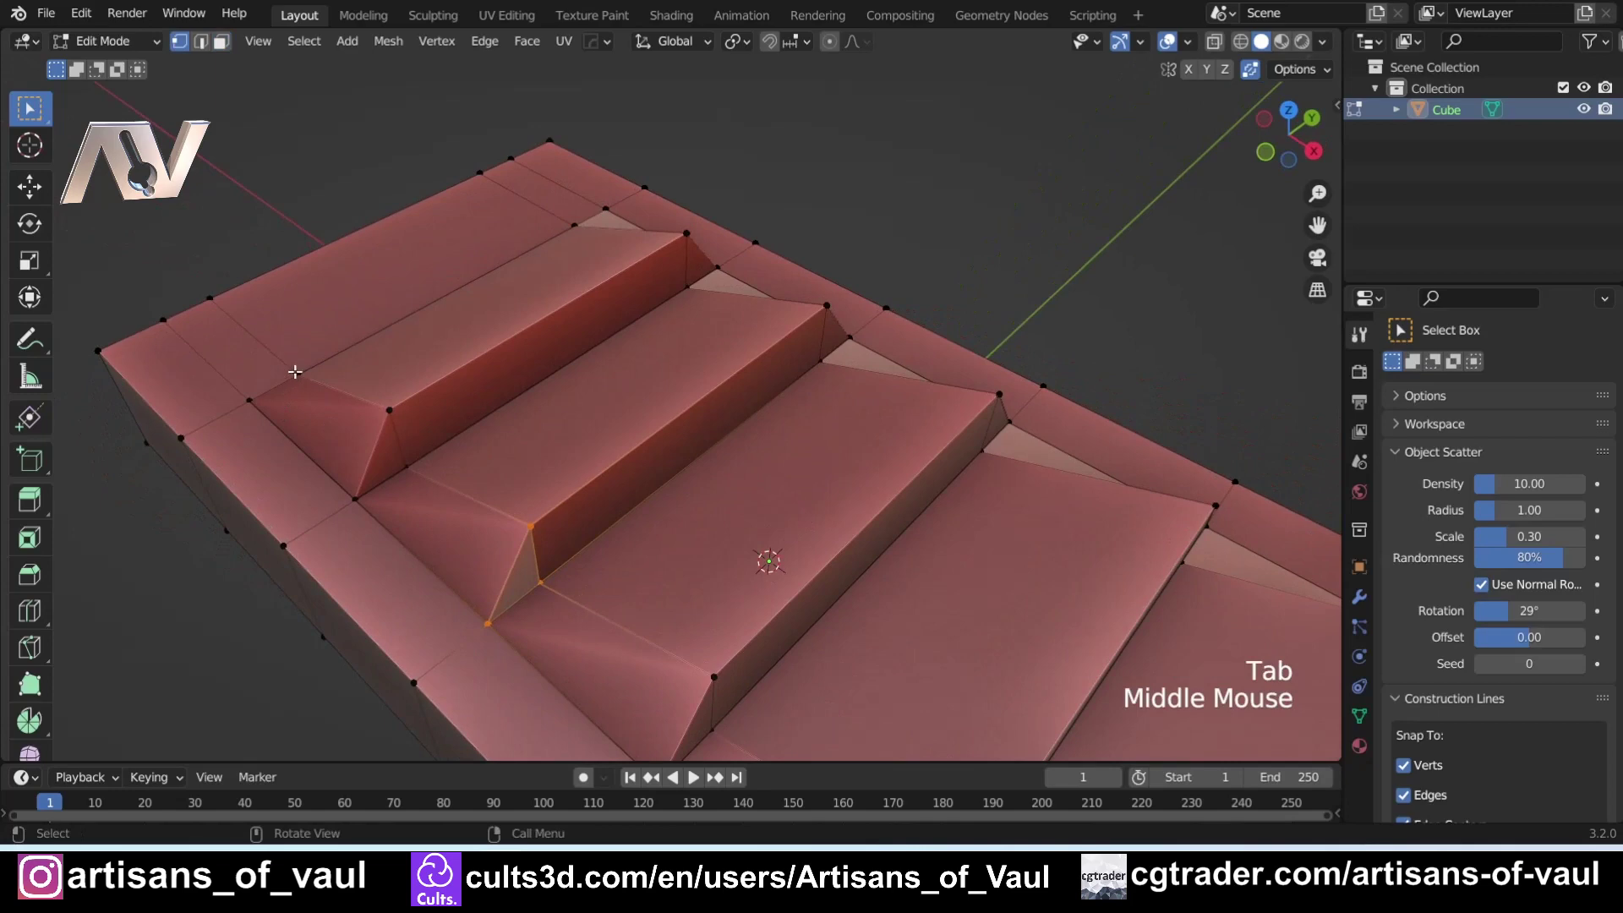
{"action": "left_click", "coordinate": [408, 466]}
{"action": "left_click", "coordinate": [538, 580], "text": "shift"}
{"action": "middle_click_drag", "start_coordinate": [715, 662], "coordinate": [492, 483], "text": "shift"}
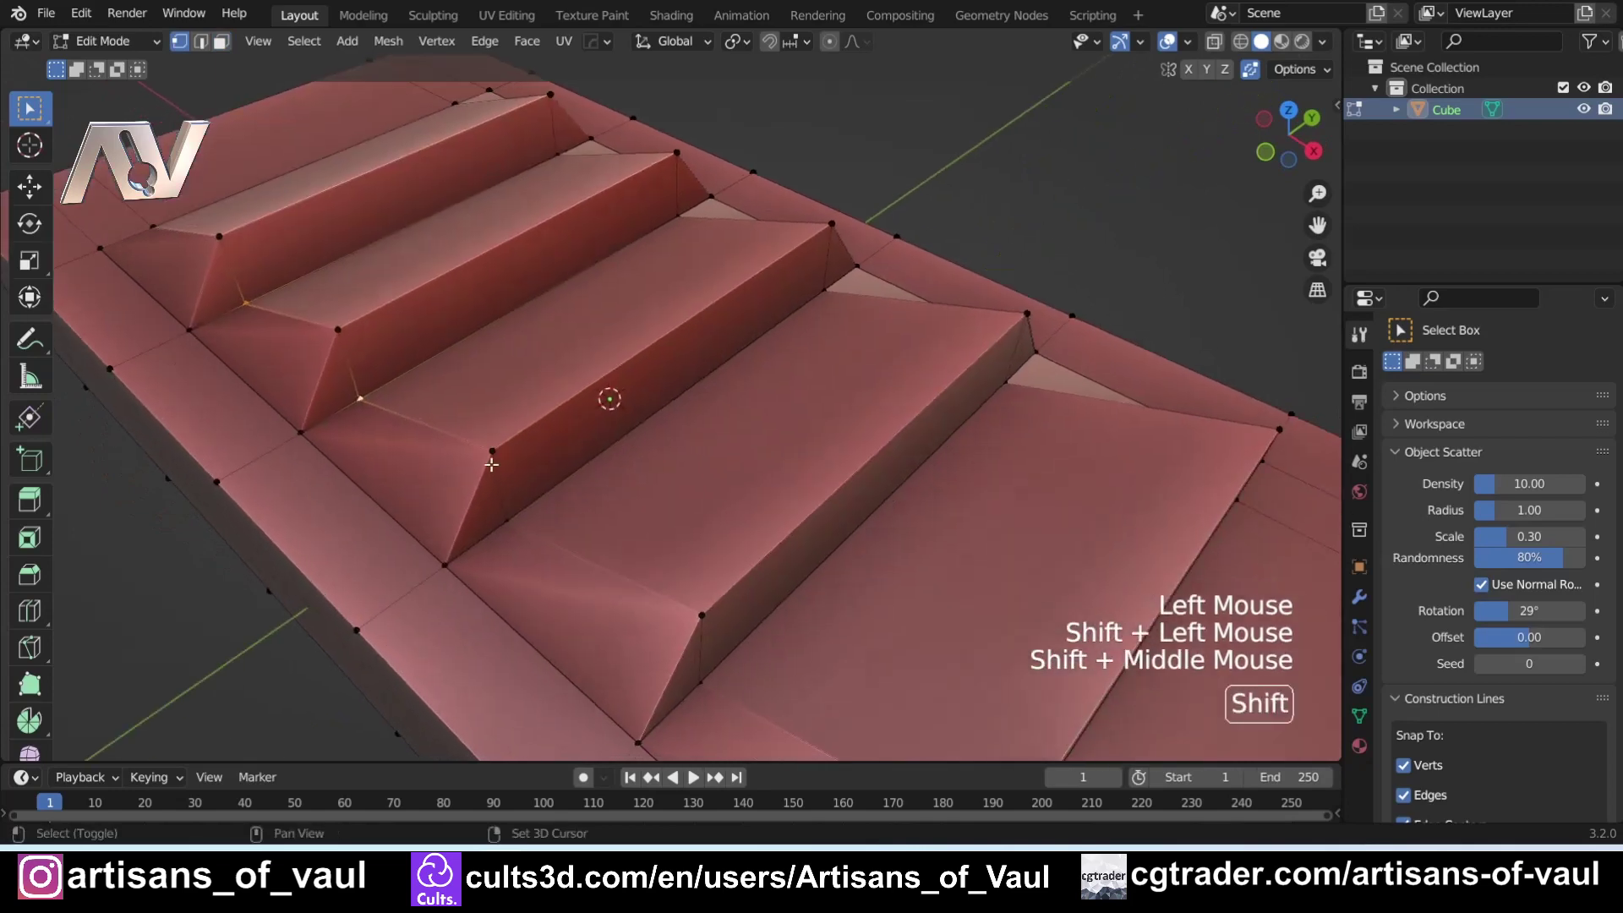
{"action": "left_click", "coordinate": [504, 510], "text": "shift"}
{"action": "left_click", "coordinate": [716, 694], "text": "shift"}
{"action": "scroll", "coordinate": [715, 694], "scroll_direction": "down", "scroll_amount": 2}
{"action": "middle_click_drag", "start_coordinate": [715, 695], "coordinate": [761, 606], "text": "shift"}
{"action": "left_click", "coordinate": [761, 607], "text": "shift"}
{"action": "left_click", "coordinate": [725, 630], "text": "shift"}
{"action": "left_click", "coordinate": [752, 670], "text": "shift"}
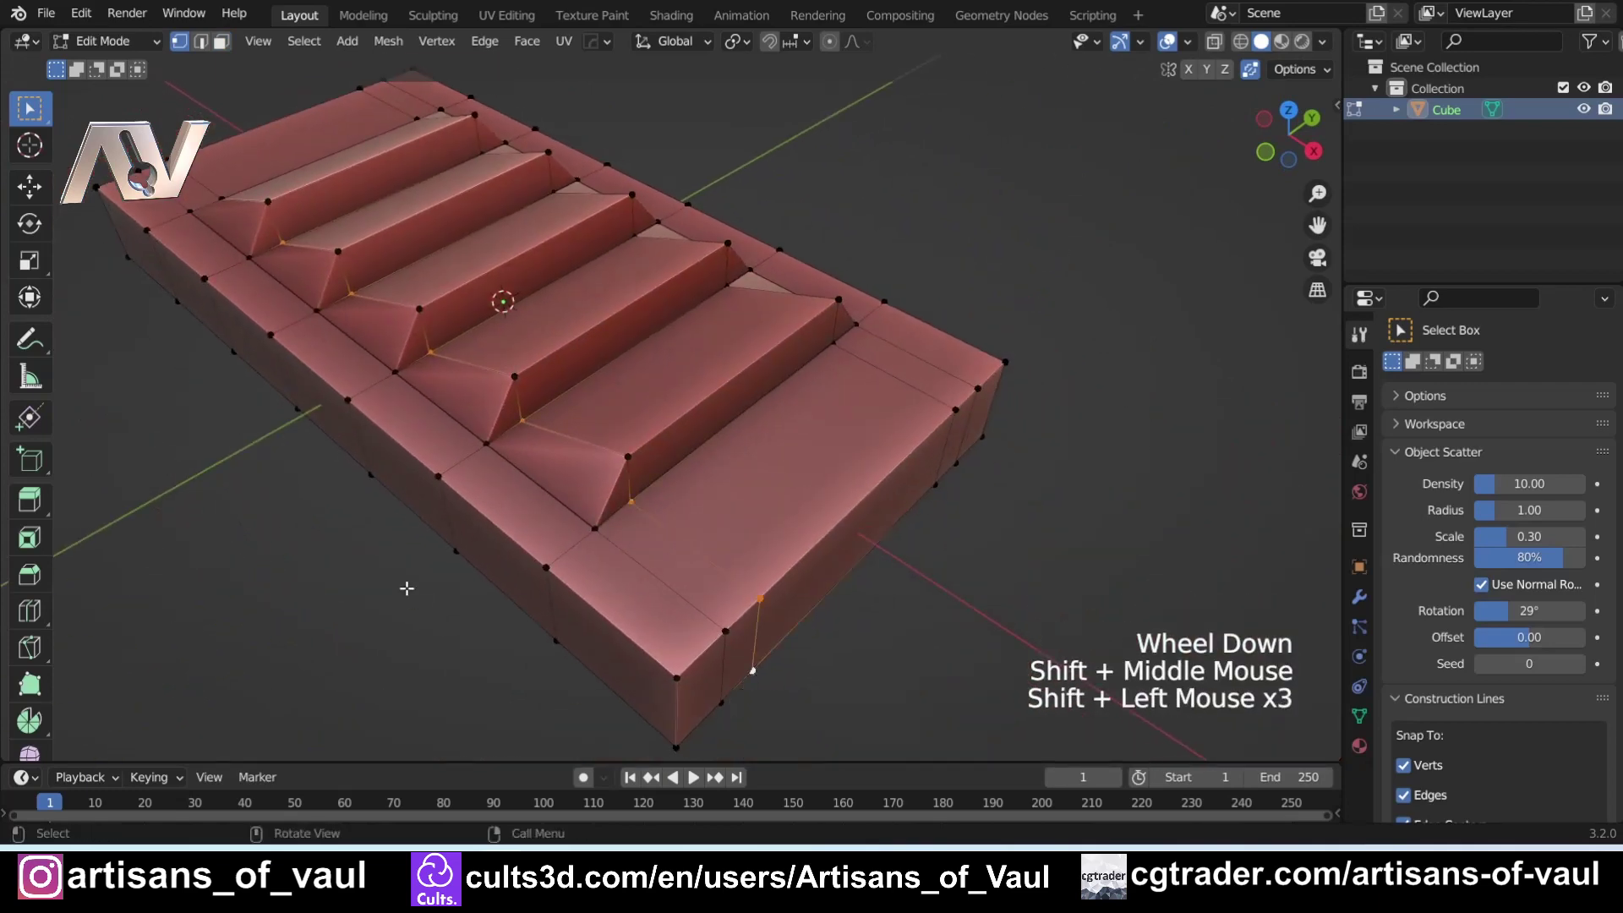
Add the remaining louvre vertices and vertex-slide the column to the right
{"action": "middle_click_drag", "start_coordinate": [753, 671], "coordinate": [747, 595]}
{"action": "scroll", "coordinate": [747, 595], "scroll_direction": "down", "scroll_amount": 2}
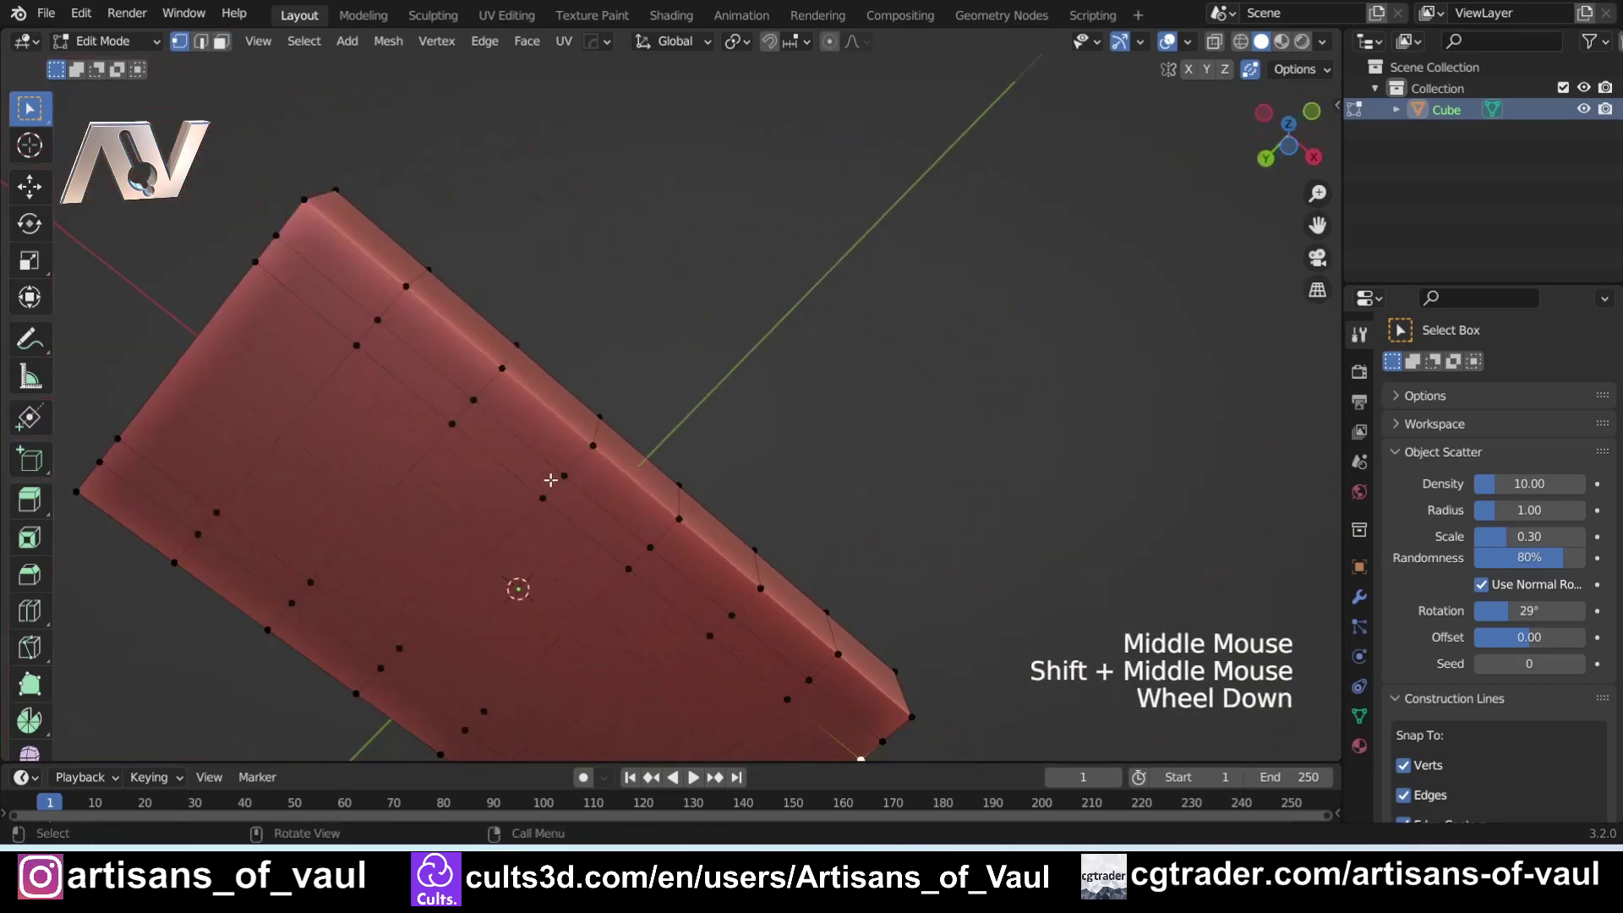
{"action": "left_click", "coordinate": [262, 271], "text": "ctrl"}
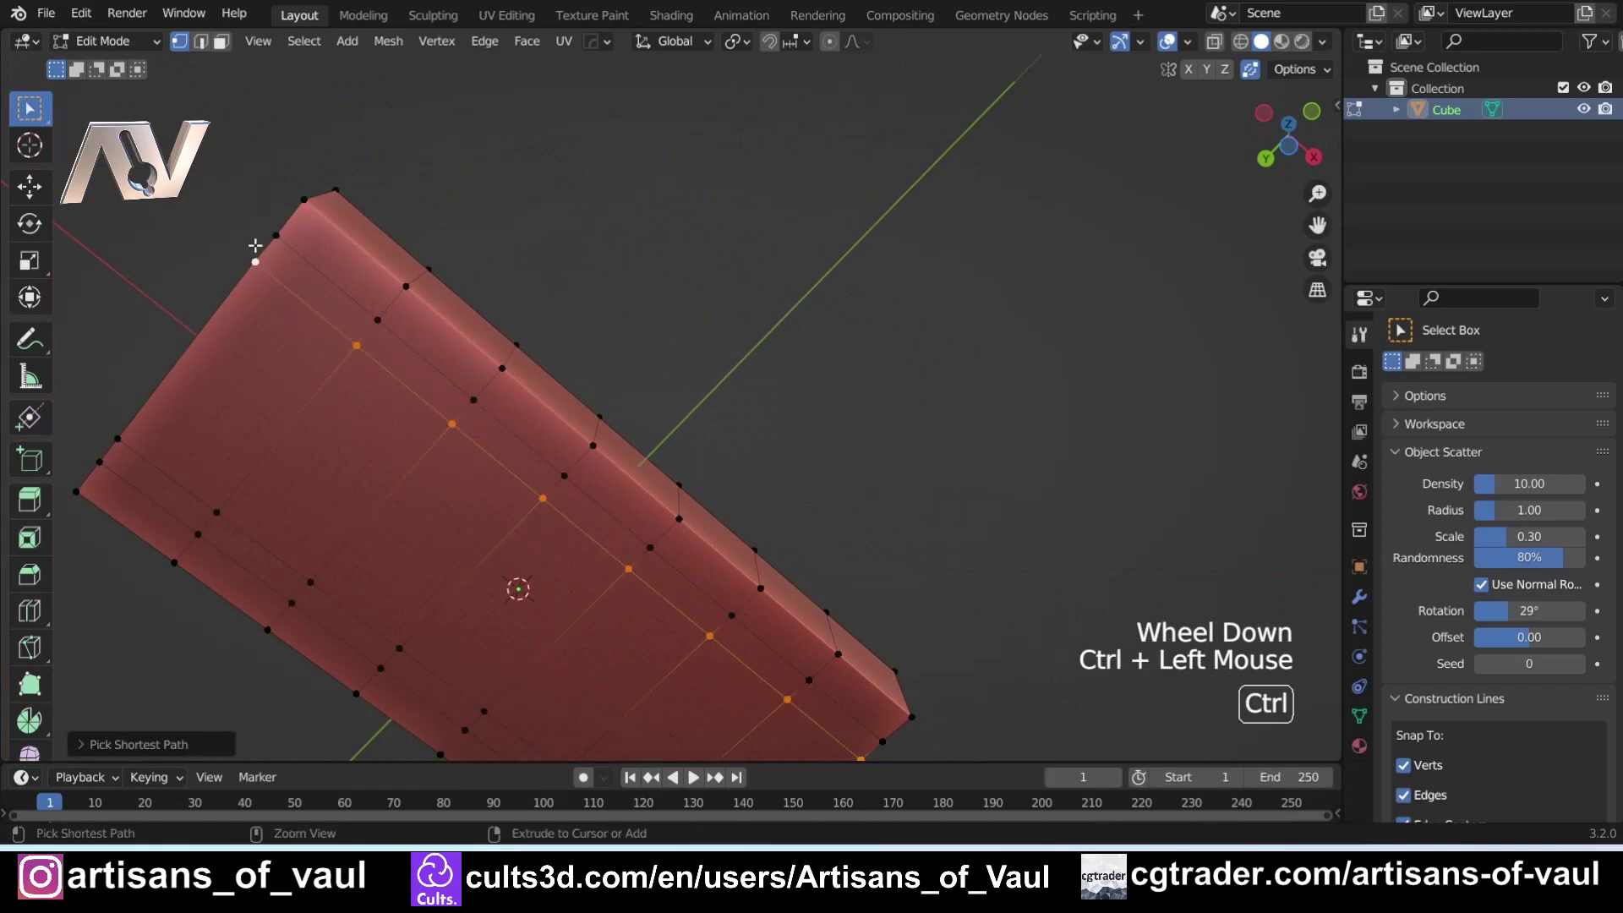
{"action": "middle_click_drag", "start_coordinate": [264, 235], "coordinate": [457, 465]}
{"action": "left_click", "coordinate": [242, 160], "text": "shift"}
{"action": "left_click", "coordinate": [338, 304], "text": "shift"}
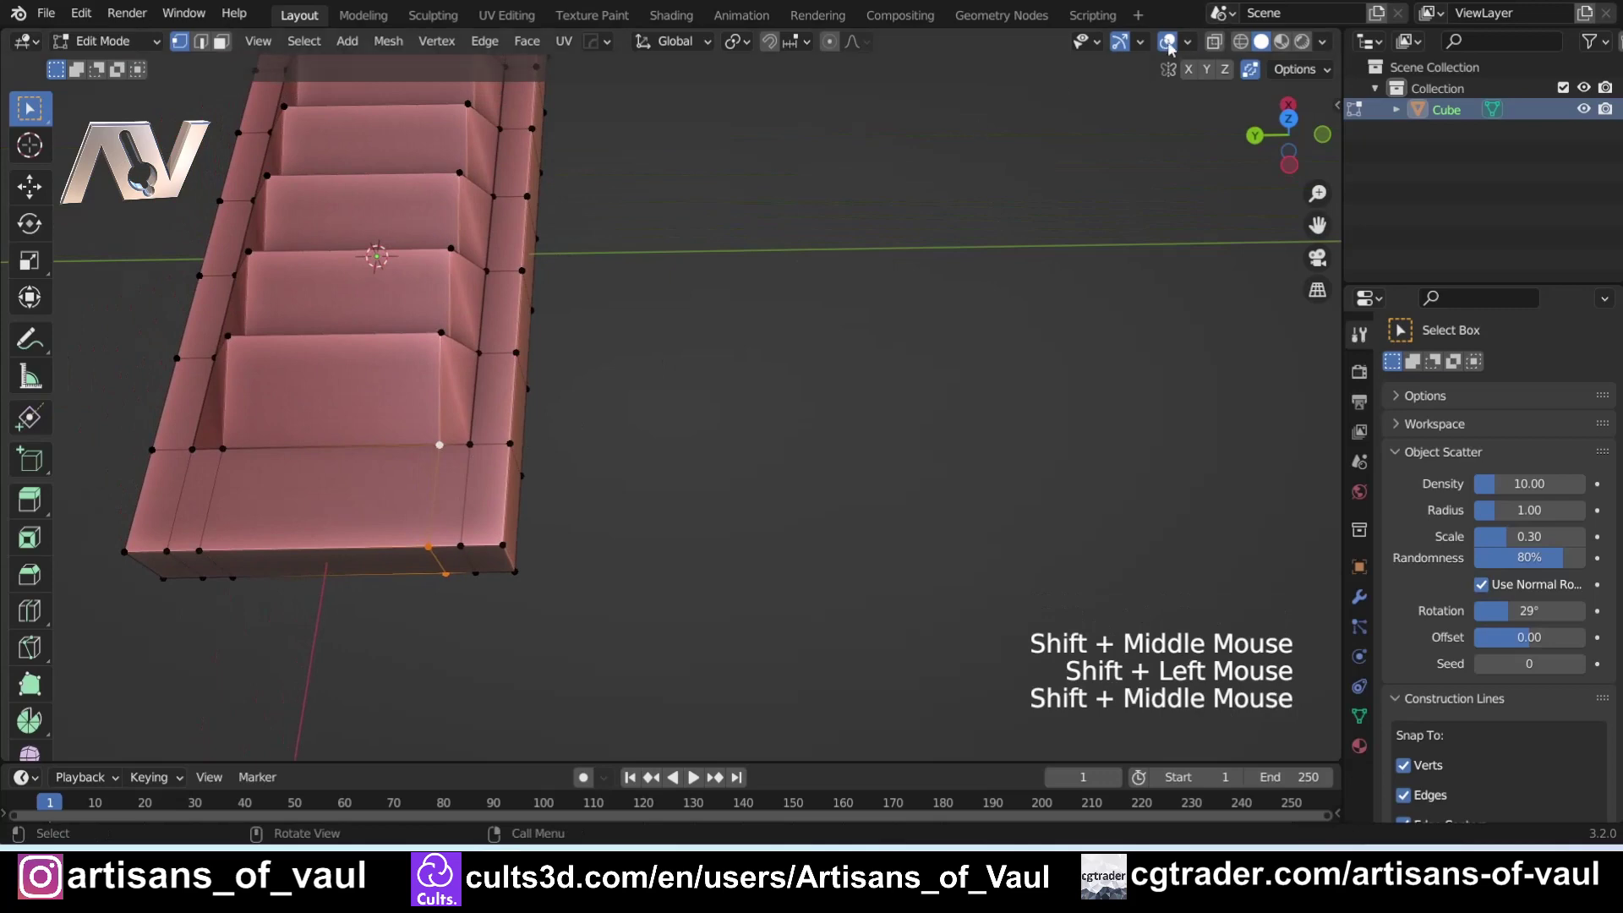
{"action": "key", "text": "g"}
{"action": "key", "text": "g"}
{"action": "left_click", "coordinate": [594, 498]}
{"action": "middle_click_drag", "start_coordinate": [593, 498], "coordinate": [795, 473], "text": "shift"}
{"action": "key", "text": "Tab"}
In Object Mode, symmetrize the slab using the HardOps Mirror Symmetry option
{"action": "left_click", "coordinate": [779, 279]}
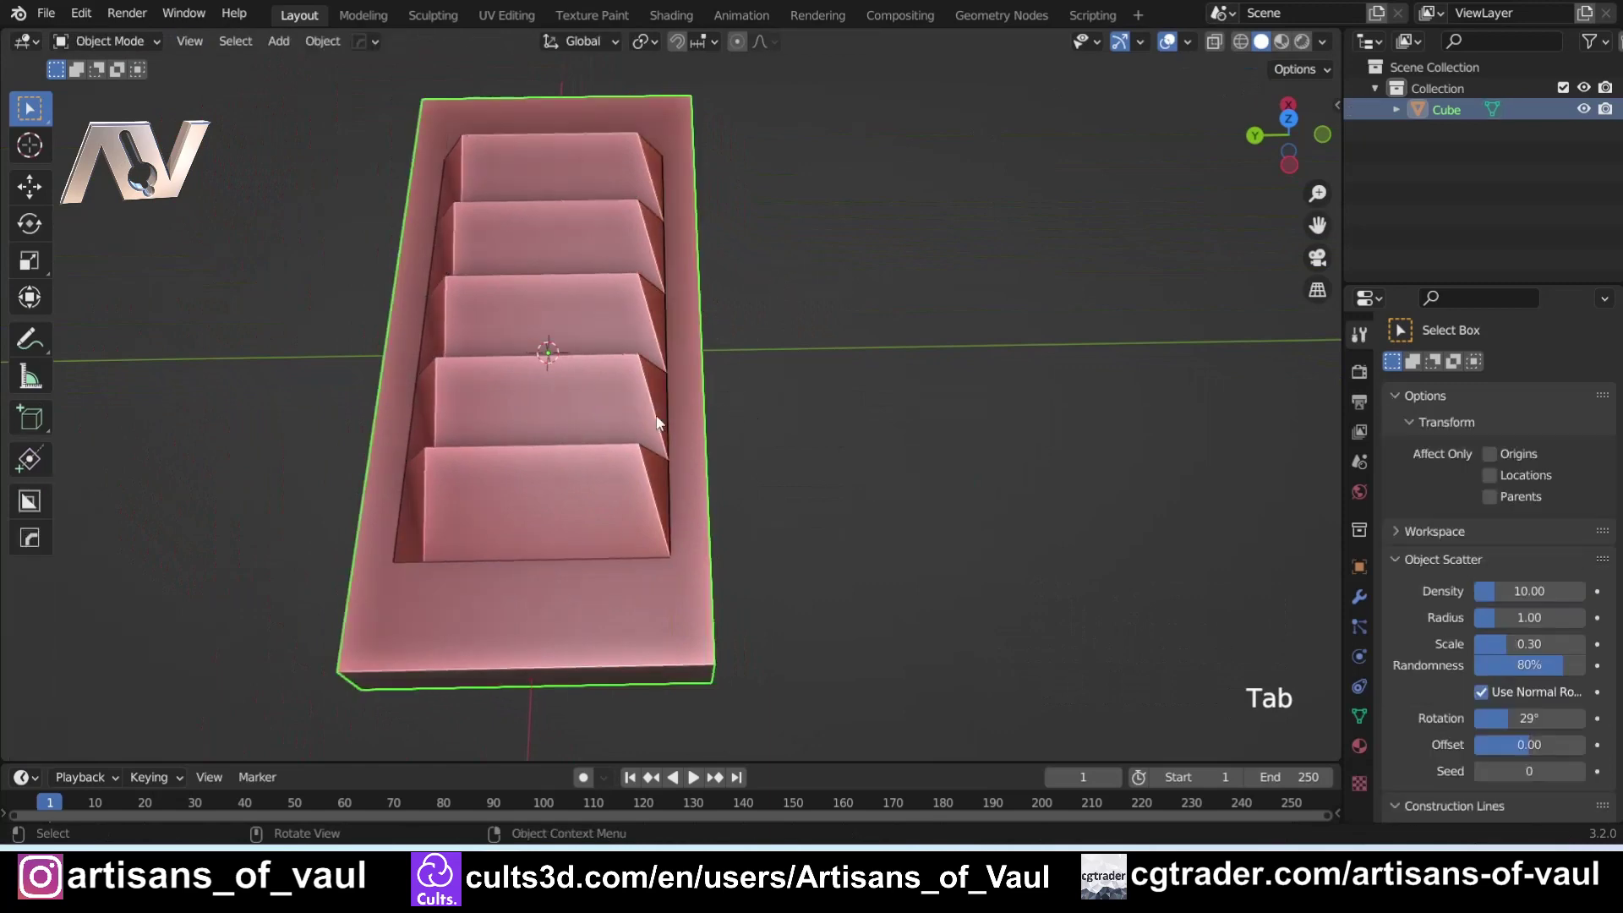
{"action": "key", "text": "alt+x"}
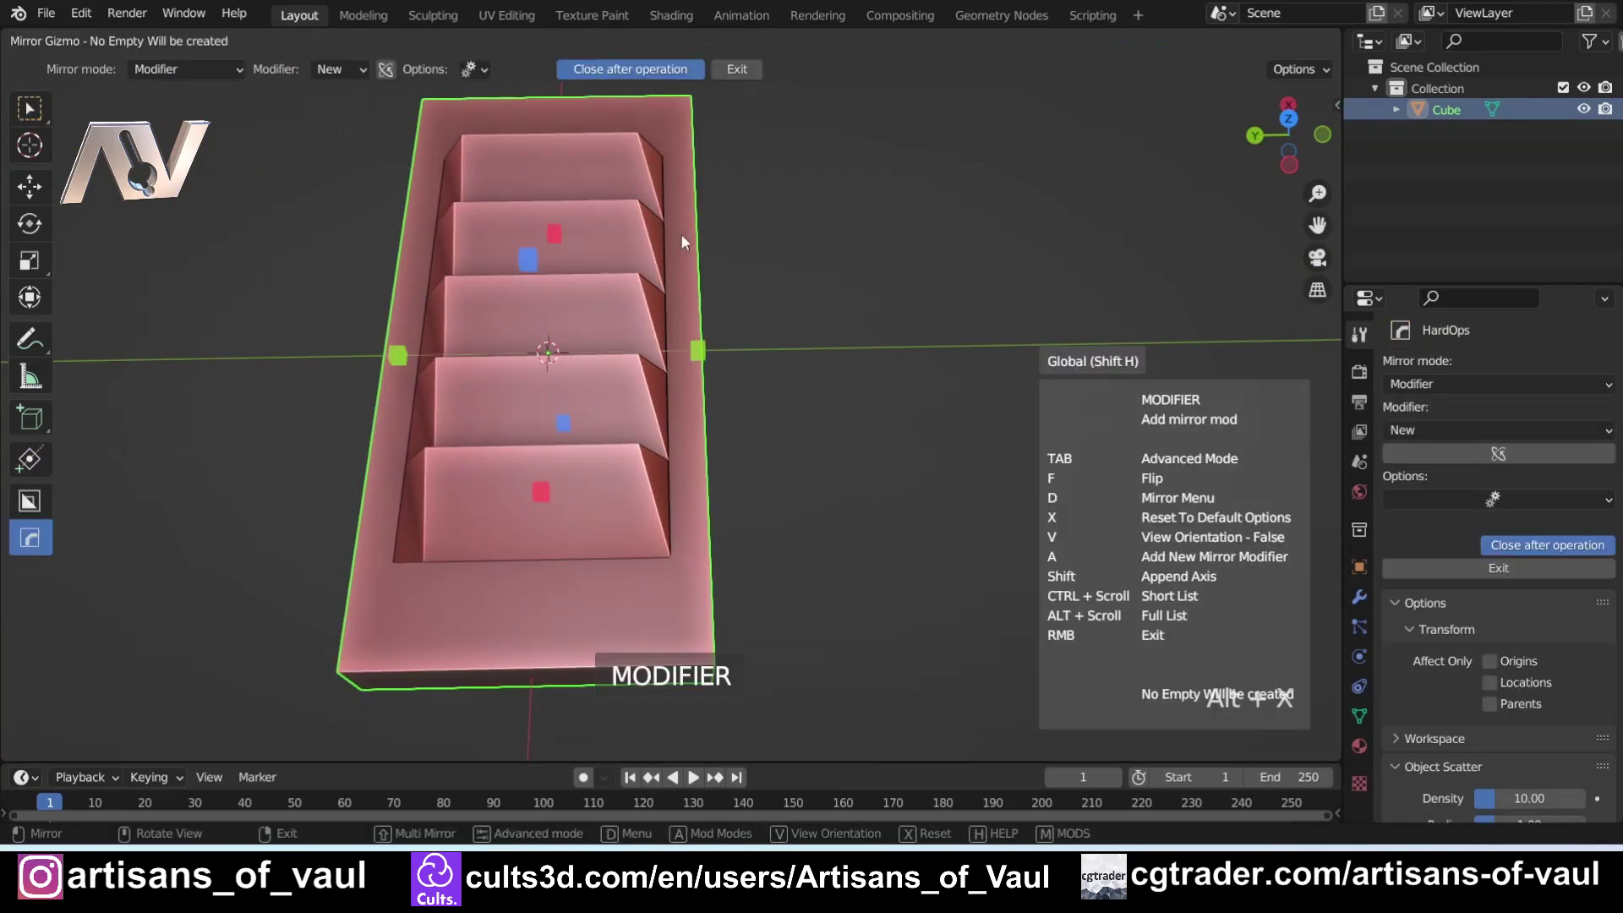
{"action": "key", "text": "d"}
{"action": "left_click", "coordinate": [572, 369]}
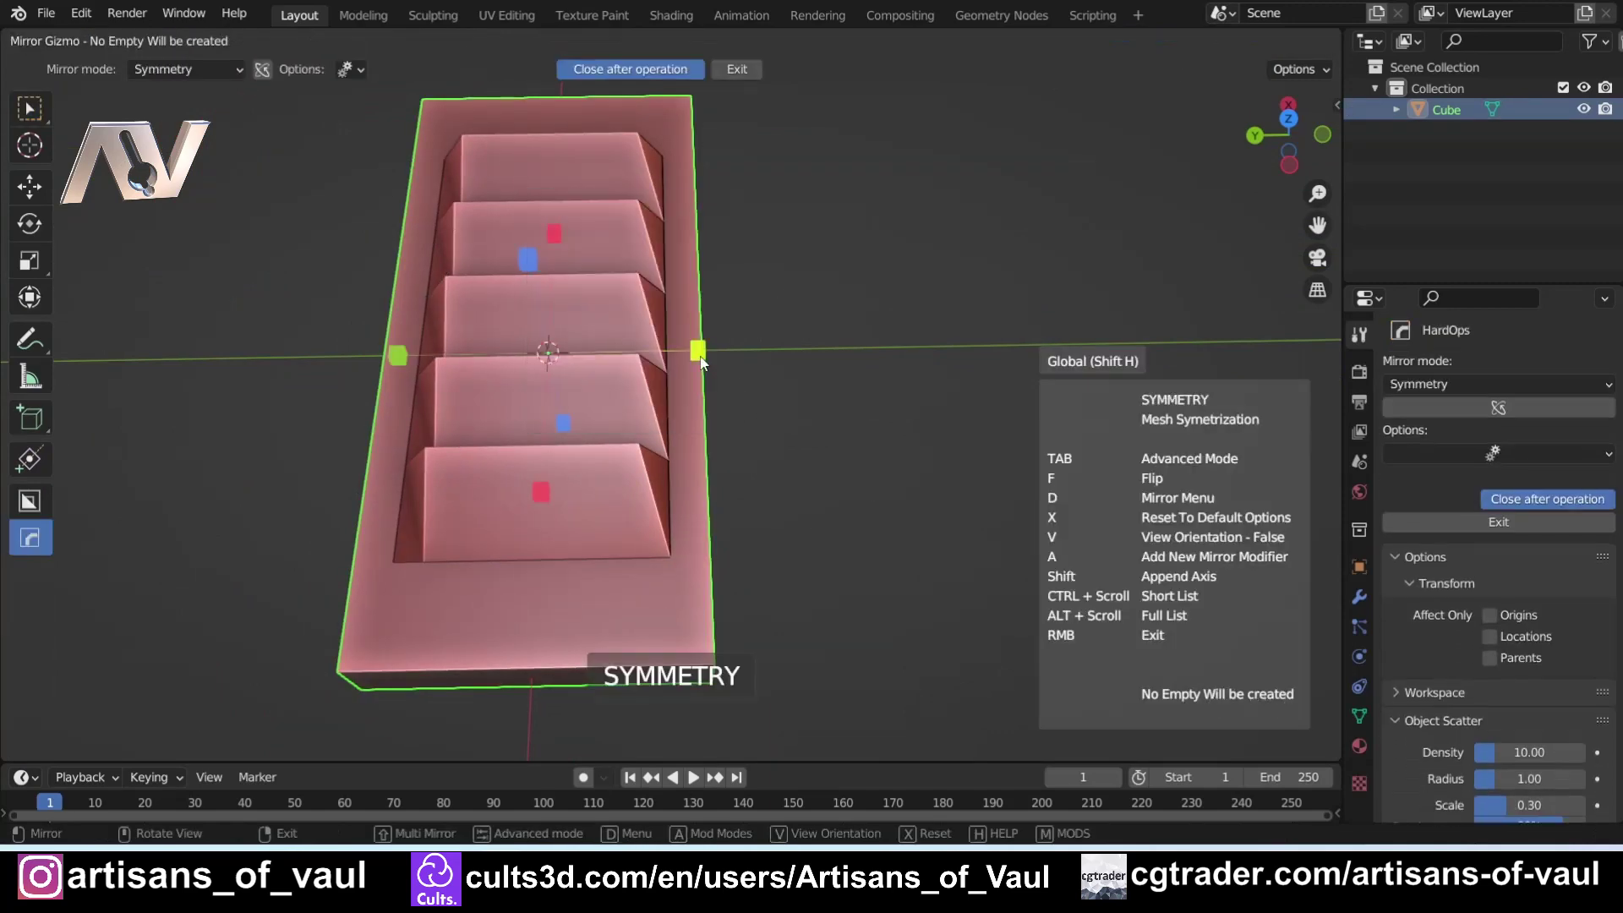
{"action": "left_click", "coordinate": [696, 351]}
Orbit to a near-top view of the slab and re-enter Edit Mode
{"action": "middle_click_drag", "start_coordinate": [834, 393], "coordinate": [398, 319]}
{"action": "scroll", "coordinate": [639, 305], "scroll_direction": "down", "scroll_amount": 2}
{"action": "middle_click_drag", "start_coordinate": [639, 306], "coordinate": [778, 371]}
{"action": "middle_click_drag", "start_coordinate": [514, 370], "coordinate": [507, 417]}
{"action": "key", "text": "Tab"}
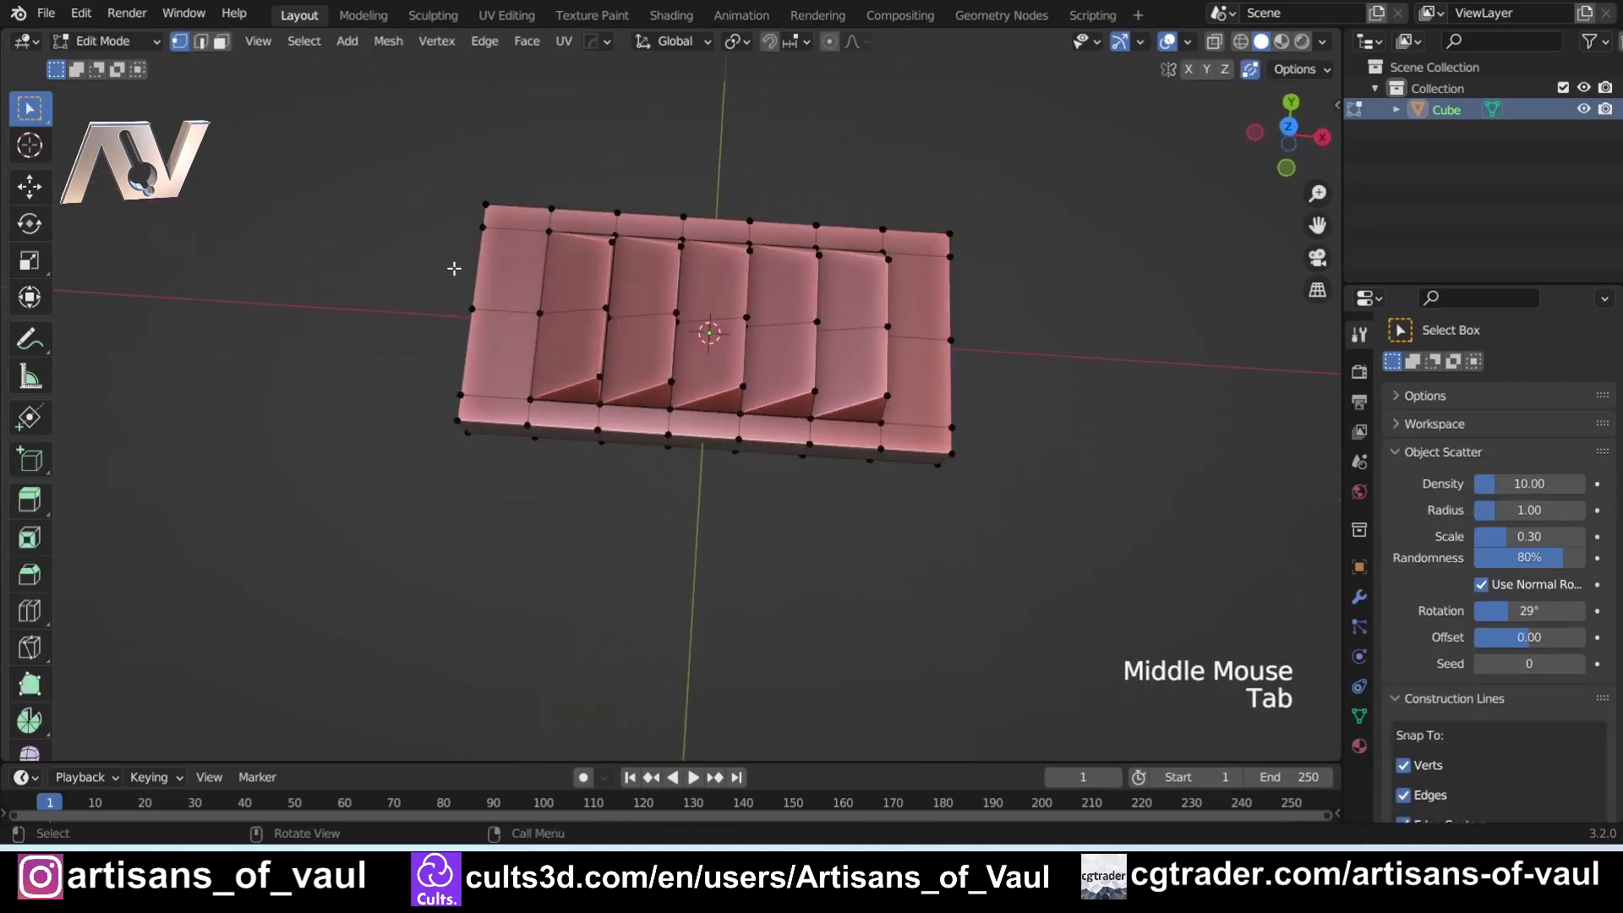
Using X-ray, box-select the left and right border vertex columns and scale them inward along X
{"action": "key", "text": "shift+z"}
{"action": "left_click_drag", "start_coordinate": [389, 151], "coordinate": [501, 448]}
{"action": "key", "text": "shift+z"}
{"action": "key", "text": "shift+z"}
{"action": "left_click_drag", "start_coordinate": [926, 175], "coordinate": [991, 488], "text": "shift"}
{"action": "key", "text": "shift+z"}
{"action": "key", "text": "s"}
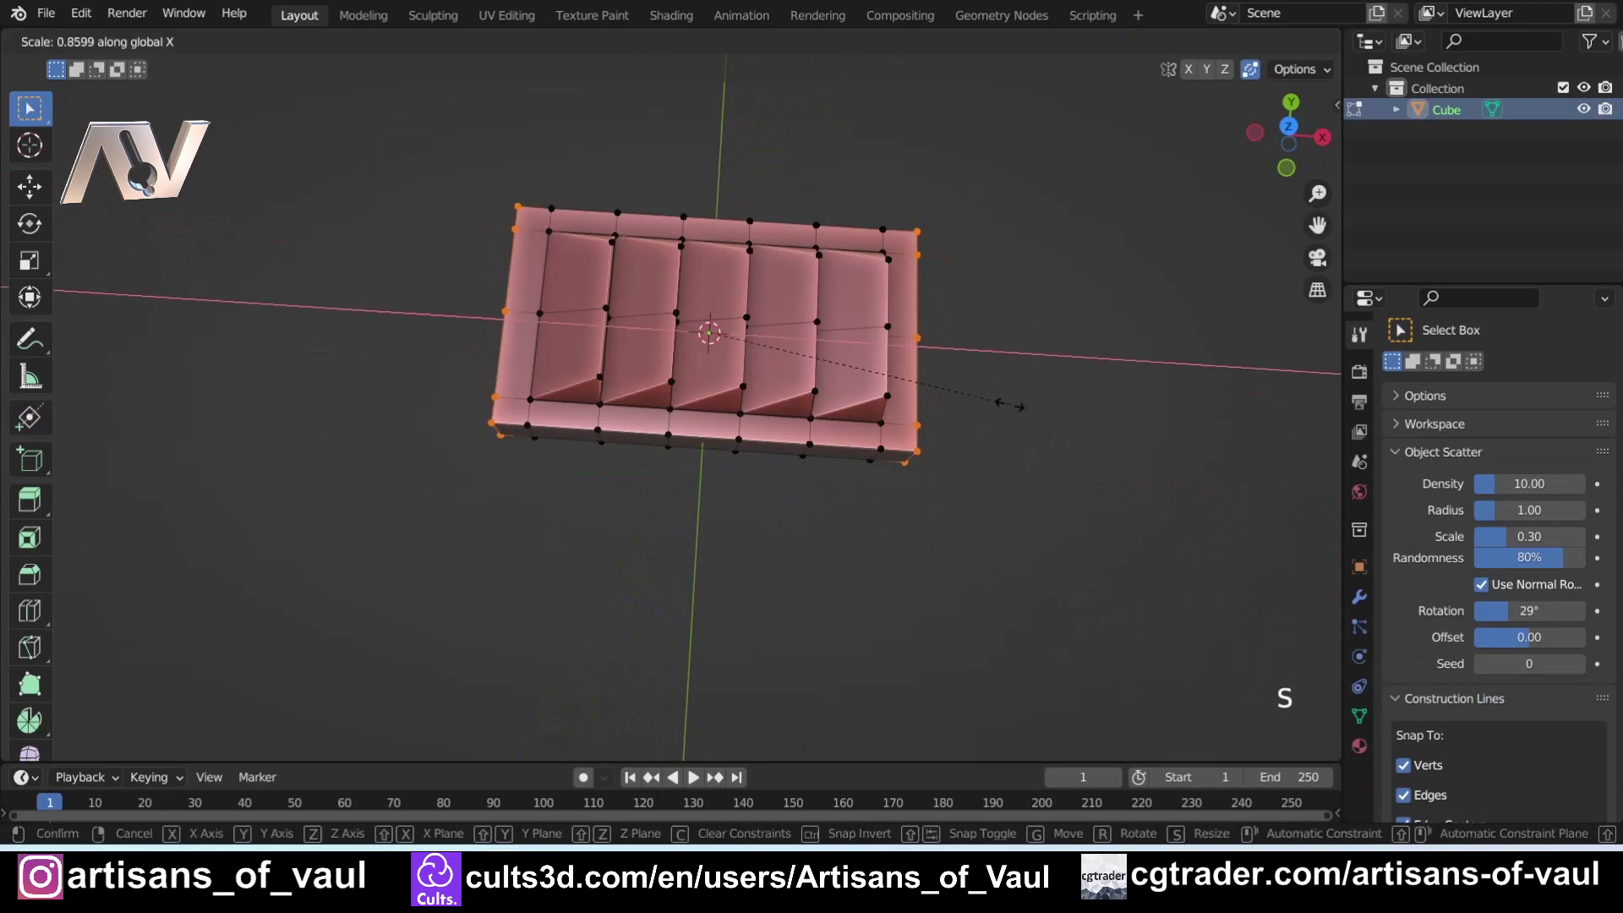
{"action": "left_click", "coordinate": [1009, 406]}
Return to Object Mode and orbit so the louvres run vertically
{"action": "key", "text": "Tab"}
{"action": "left_click", "coordinate": [975, 246]}
{"action": "middle_click_drag", "start_coordinate": [1028, 350], "coordinate": [656, 598]}
{"action": "middle_click_drag", "start_coordinate": [971, 562], "coordinate": [1013, 404]}
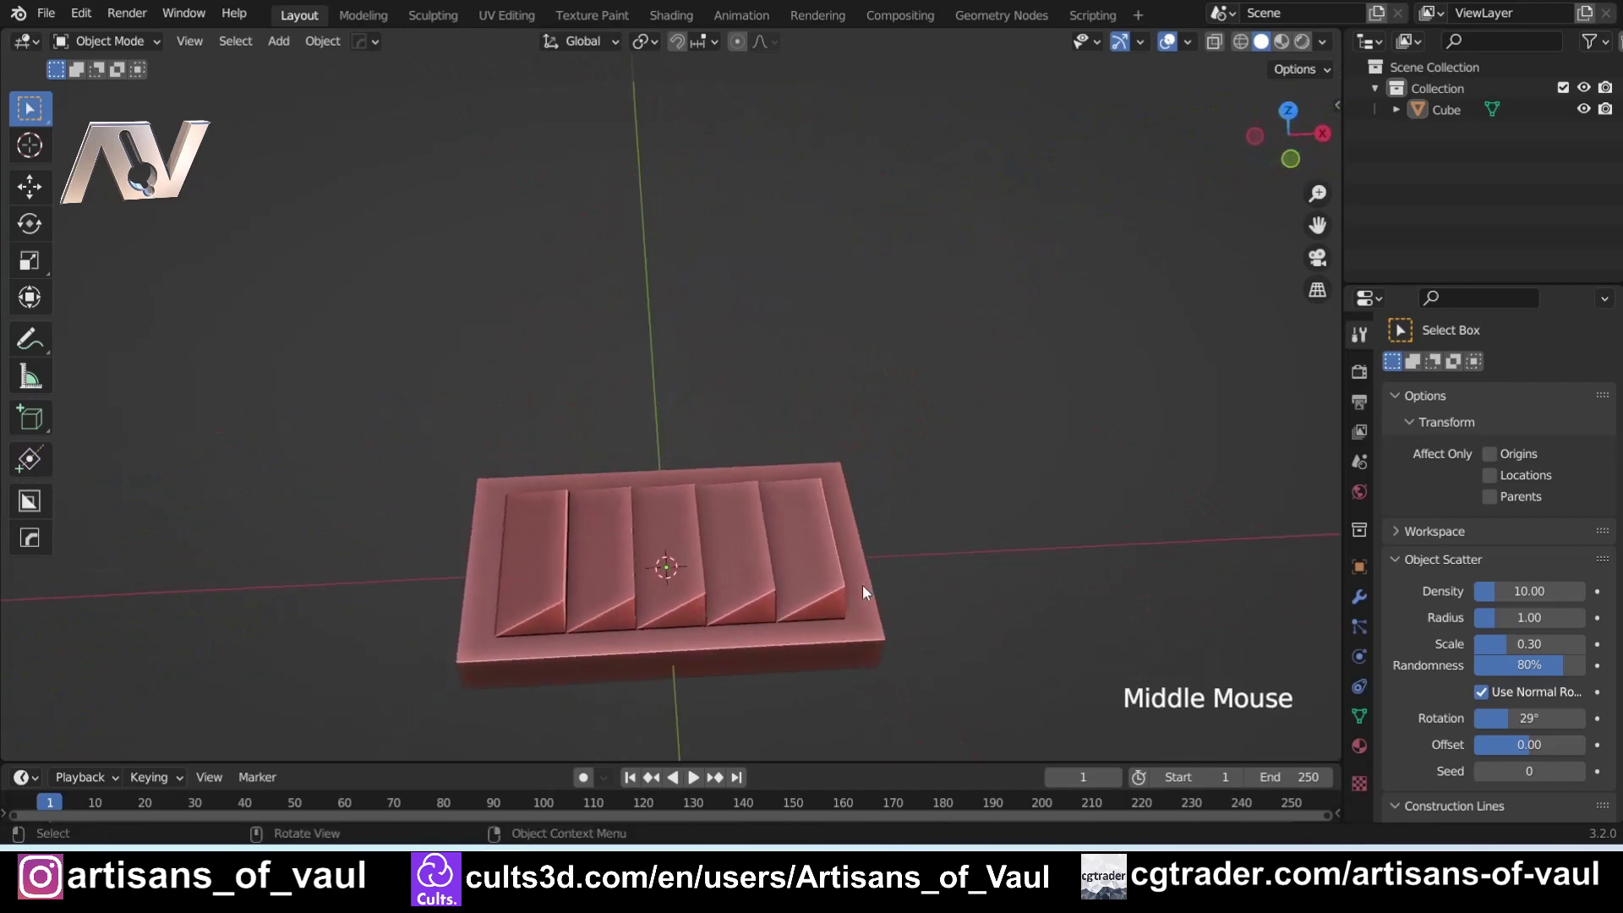
{"action": "middle_click_drag", "start_coordinate": [856, 595], "coordinate": [858, 438], "text": "shift"}
{"action": "scroll", "coordinate": [932, 454], "scroll_direction": "up", "scroll_amount": 2}
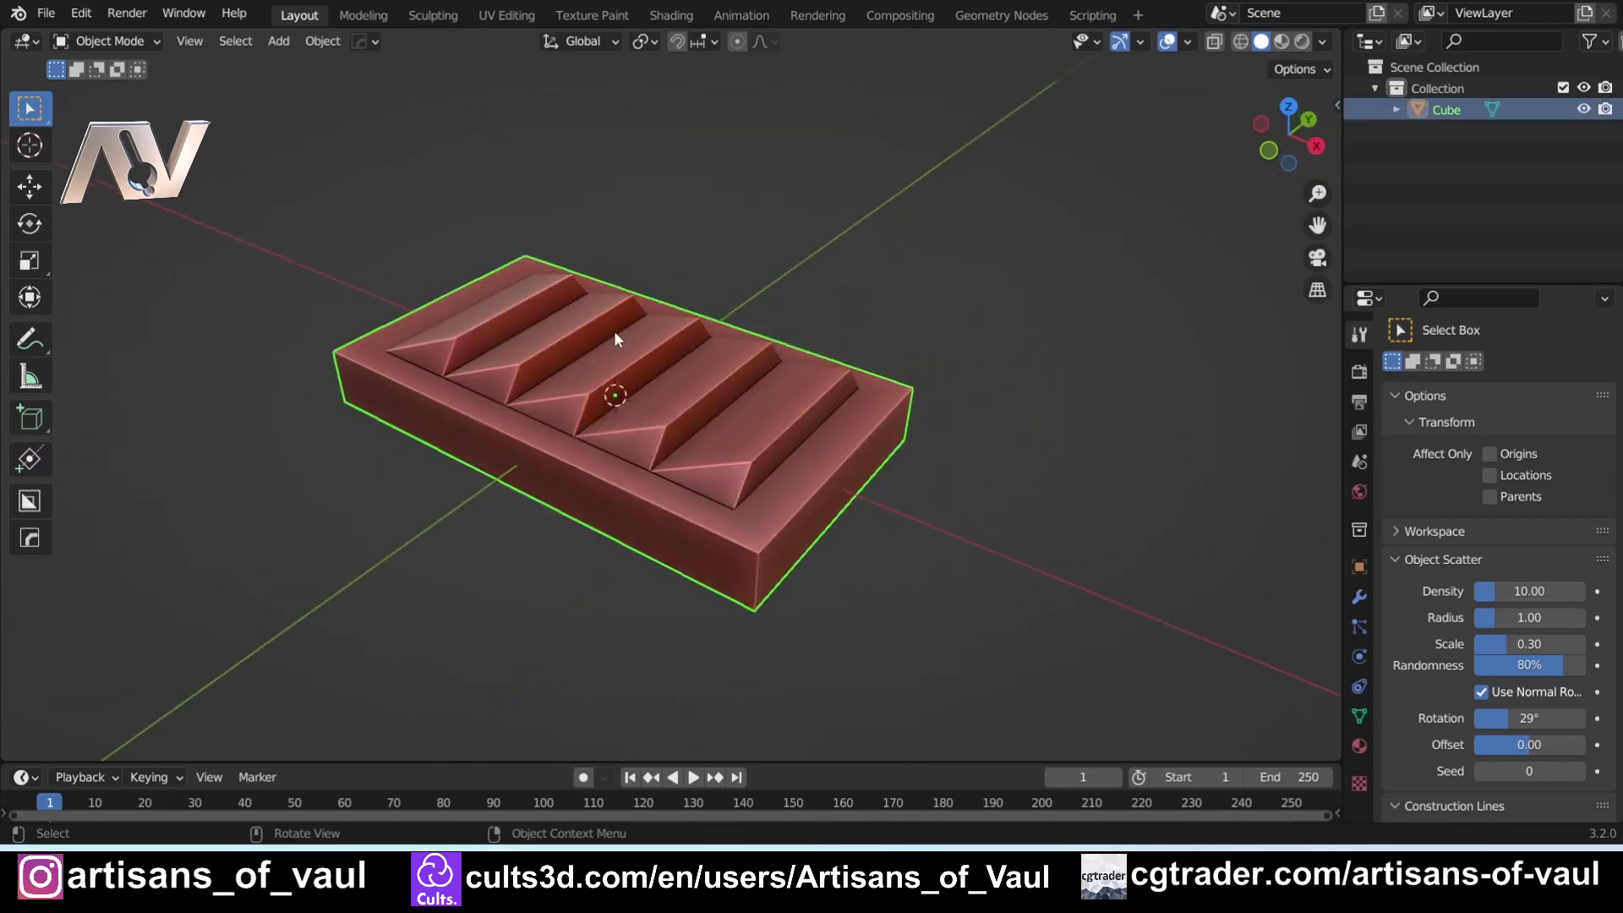
Delete the louvred slab and add a new mesh plane at the origin
{"action": "key", "text": "Delete"}
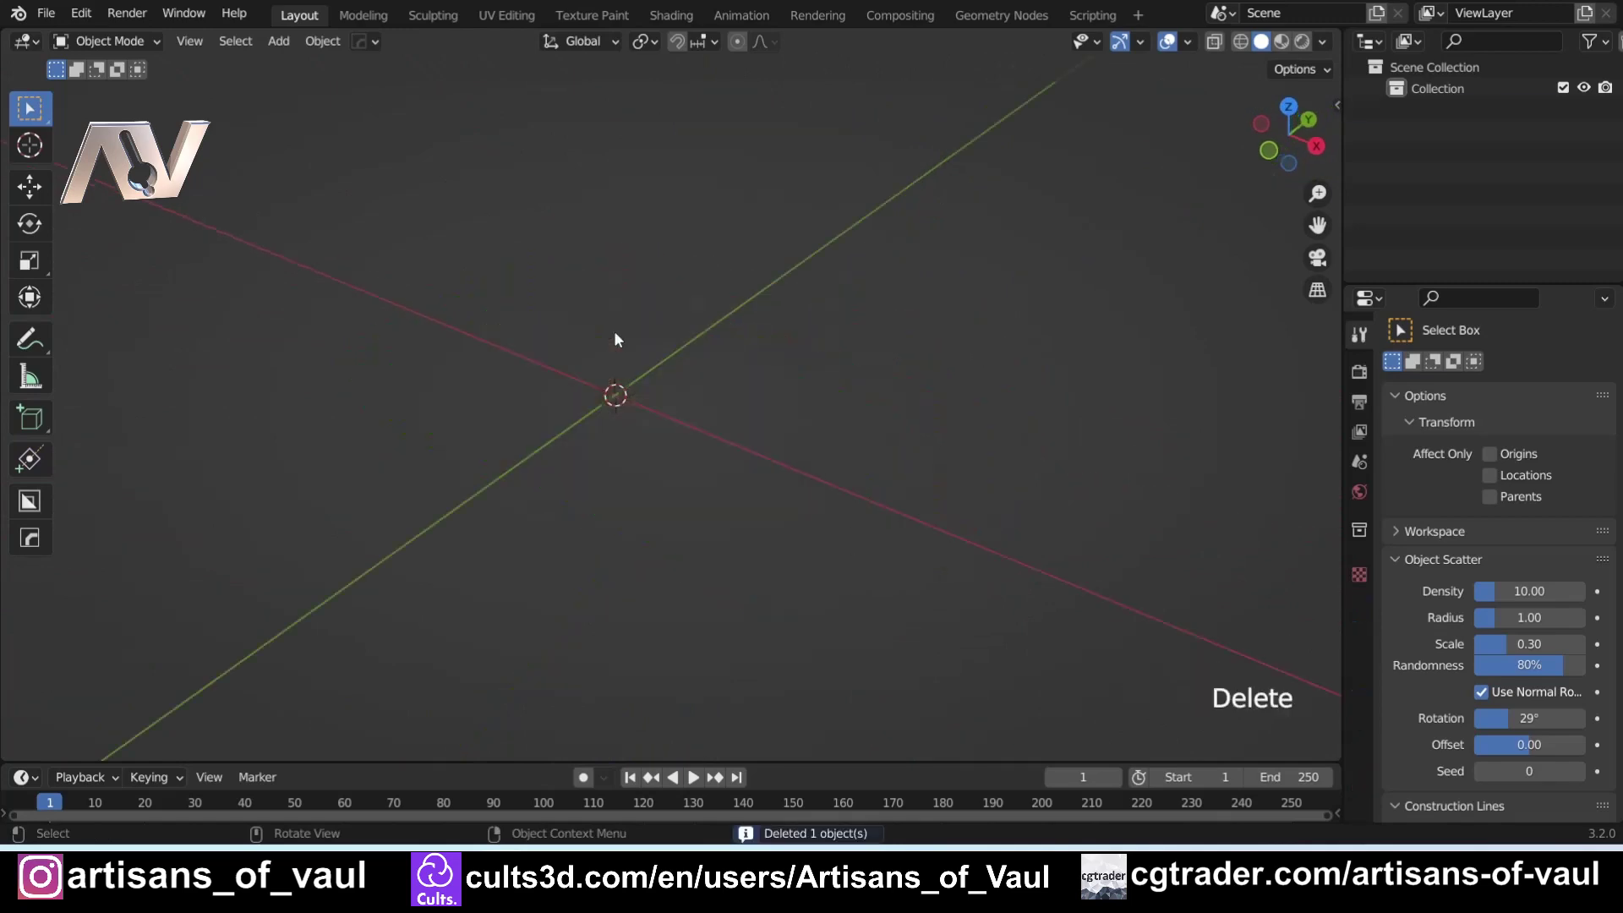
{"action": "scroll", "coordinate": [613, 332], "scroll_direction": "down", "scroll_amount": 1}
{"action": "middle_click_drag", "start_coordinate": [613, 331], "coordinate": [656, 316]}
{"action": "key", "text": "shift+a"}
{"action": "mouse_move", "coordinate": [656, 319]}
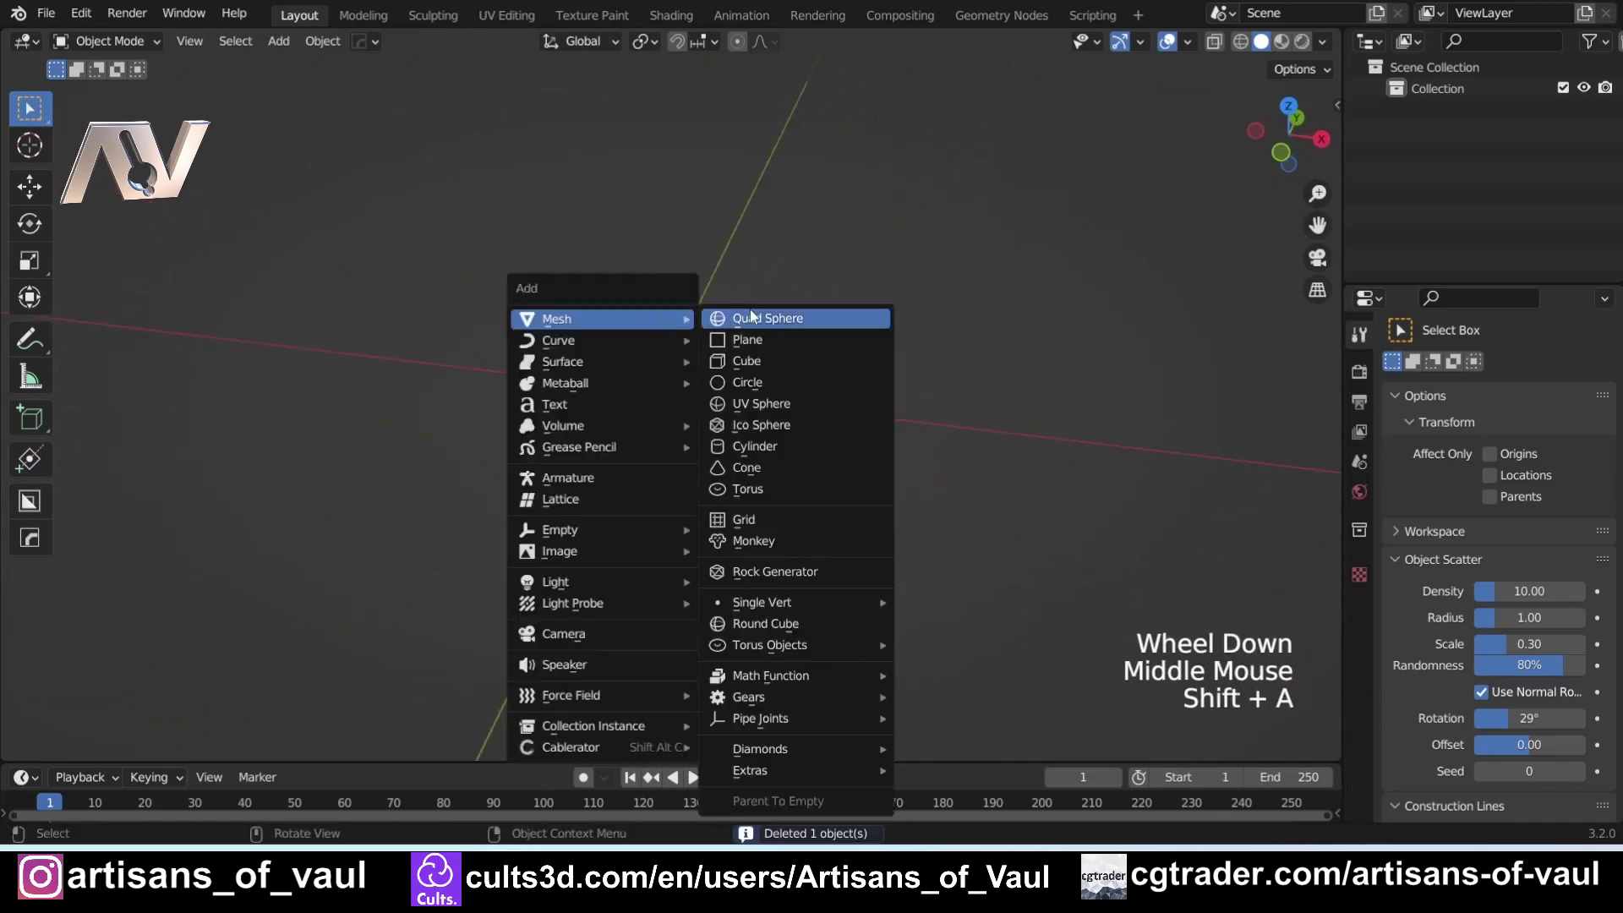
{"action": "left_click", "coordinate": [747, 340]}
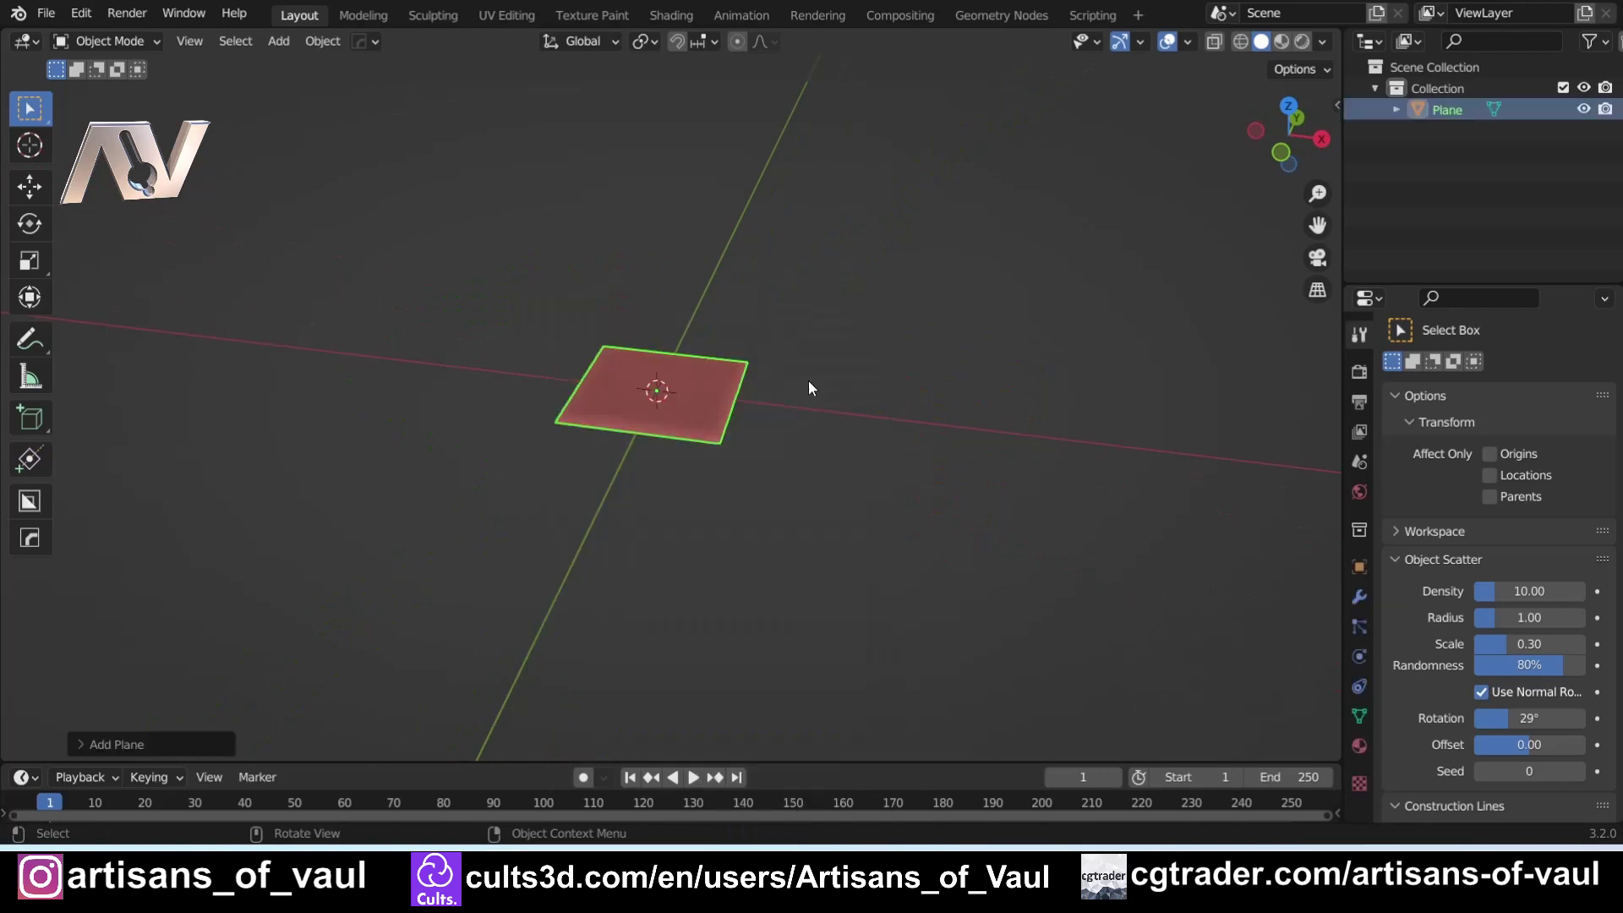
Stretch the plane along X into a long strip and rotate it about Z
{"action": "key", "text": "s"}
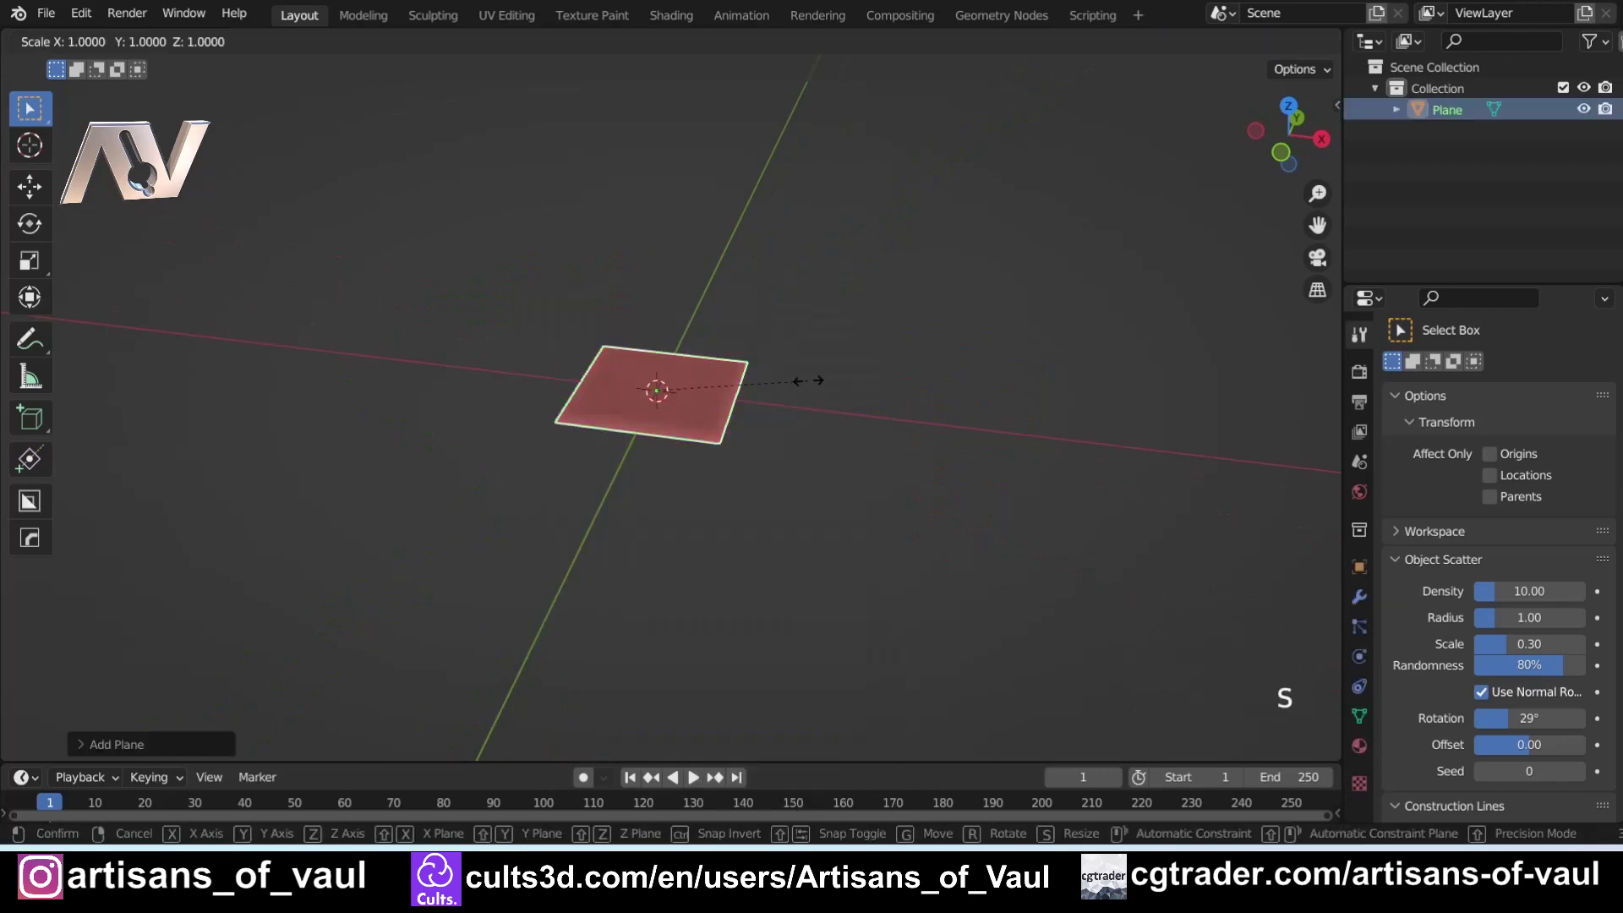
{"action": "key", "text": "x"}
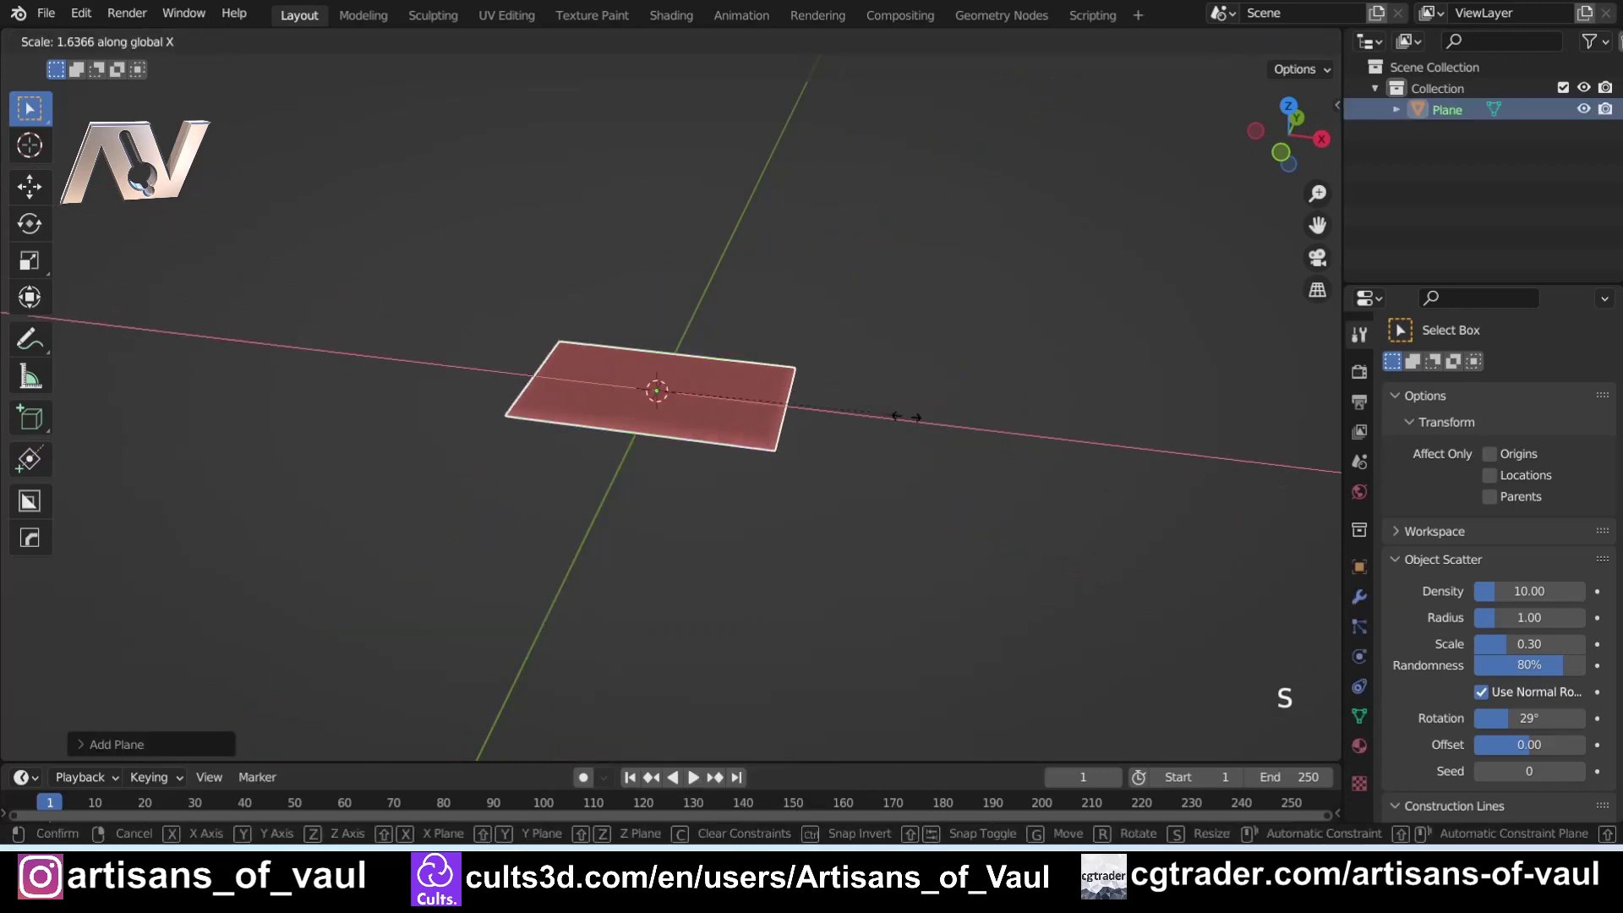
{"action": "left_click", "coordinate": [1126, 489]}
{"action": "middle_click_drag", "start_coordinate": [1126, 489], "coordinate": [1122, 445]}
{"action": "key", "text": "r"}
{"action": "left_click", "coordinate": [1137, 710]}
{"action": "scroll", "coordinate": [678, 382], "scroll_direction": "up", "scroll_amount": 2}
{"action": "middle_click_drag", "start_coordinate": [678, 382], "coordinate": [440, 412], "text": "shift"}
{"action": "scroll", "coordinate": [691, 309], "scroll_direction": "down", "scroll_amount": 2}
{"action": "key", "text": "Tab"}
In Edge mode, add 13 evenly centred loop cuts across the plane
{"action": "left_click", "coordinate": [438, 538]}
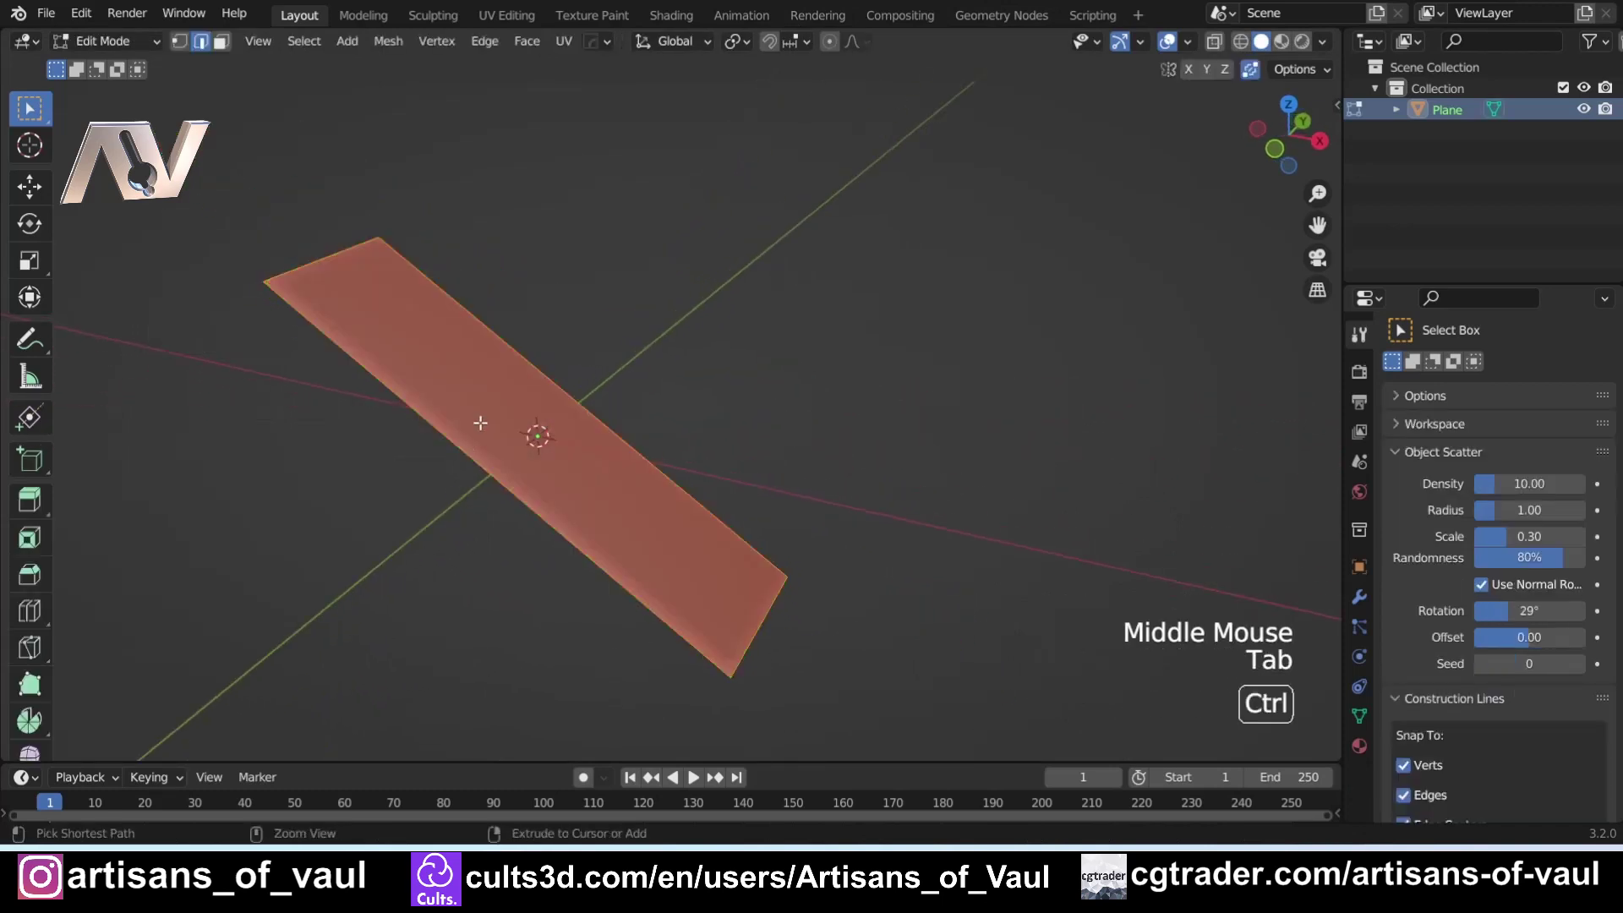
{"action": "key", "text": "ctrl+r"}
{"action": "scroll", "coordinate": [480, 423], "scroll_direction": "up", "scroll_amount": 12}
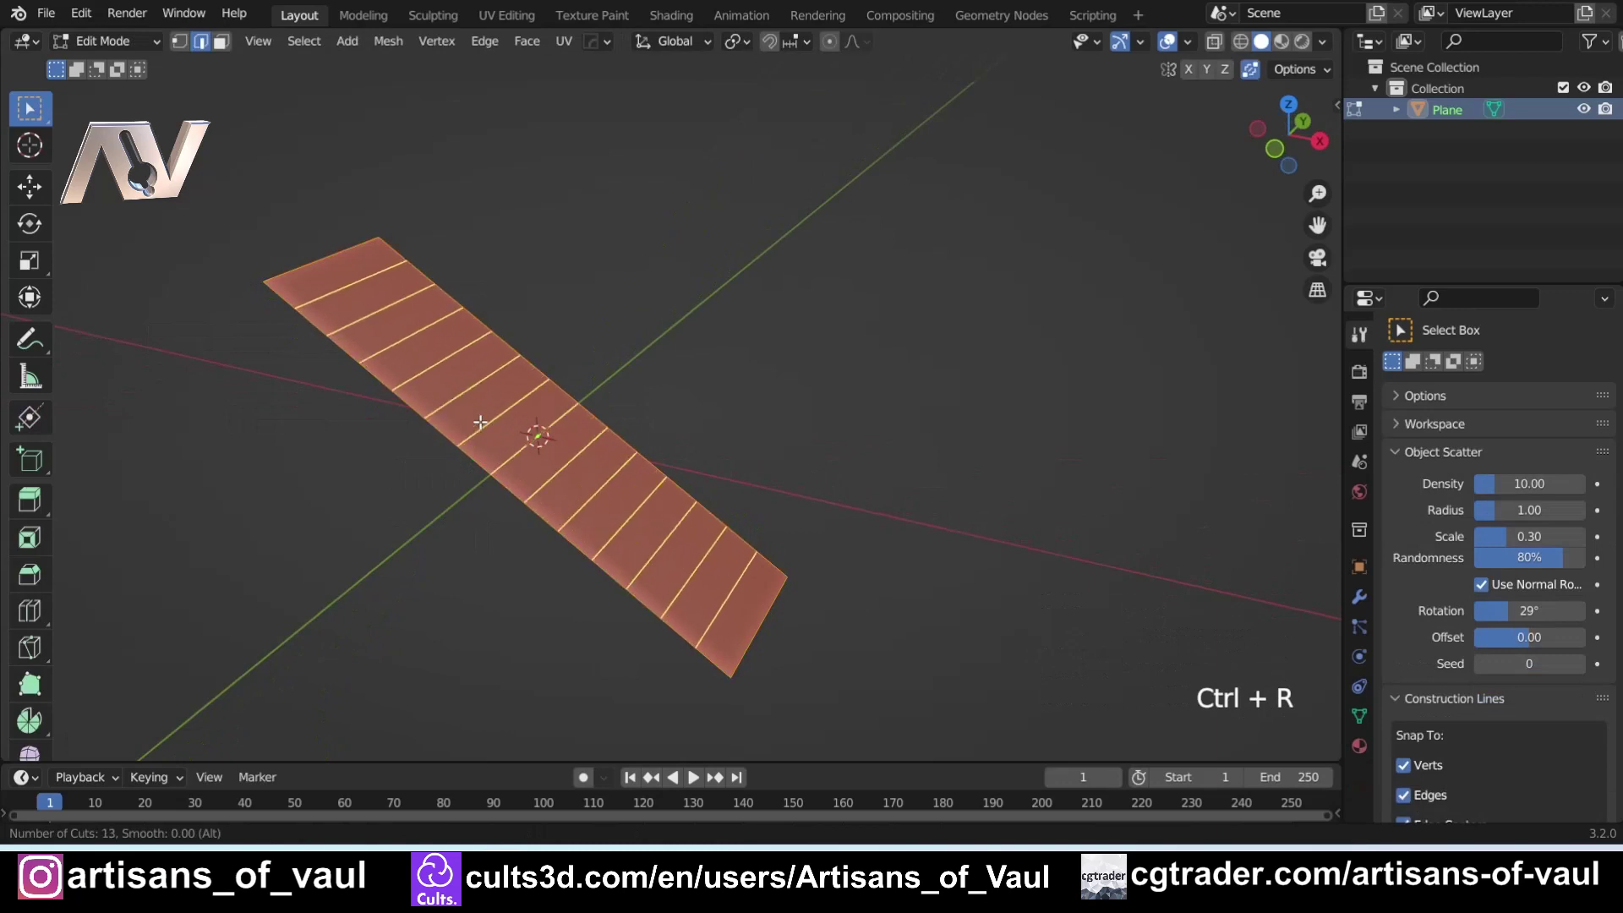
{"action": "left_click", "coordinate": [480, 423]}
{"action": "right_click", "coordinate": [512, 414]}
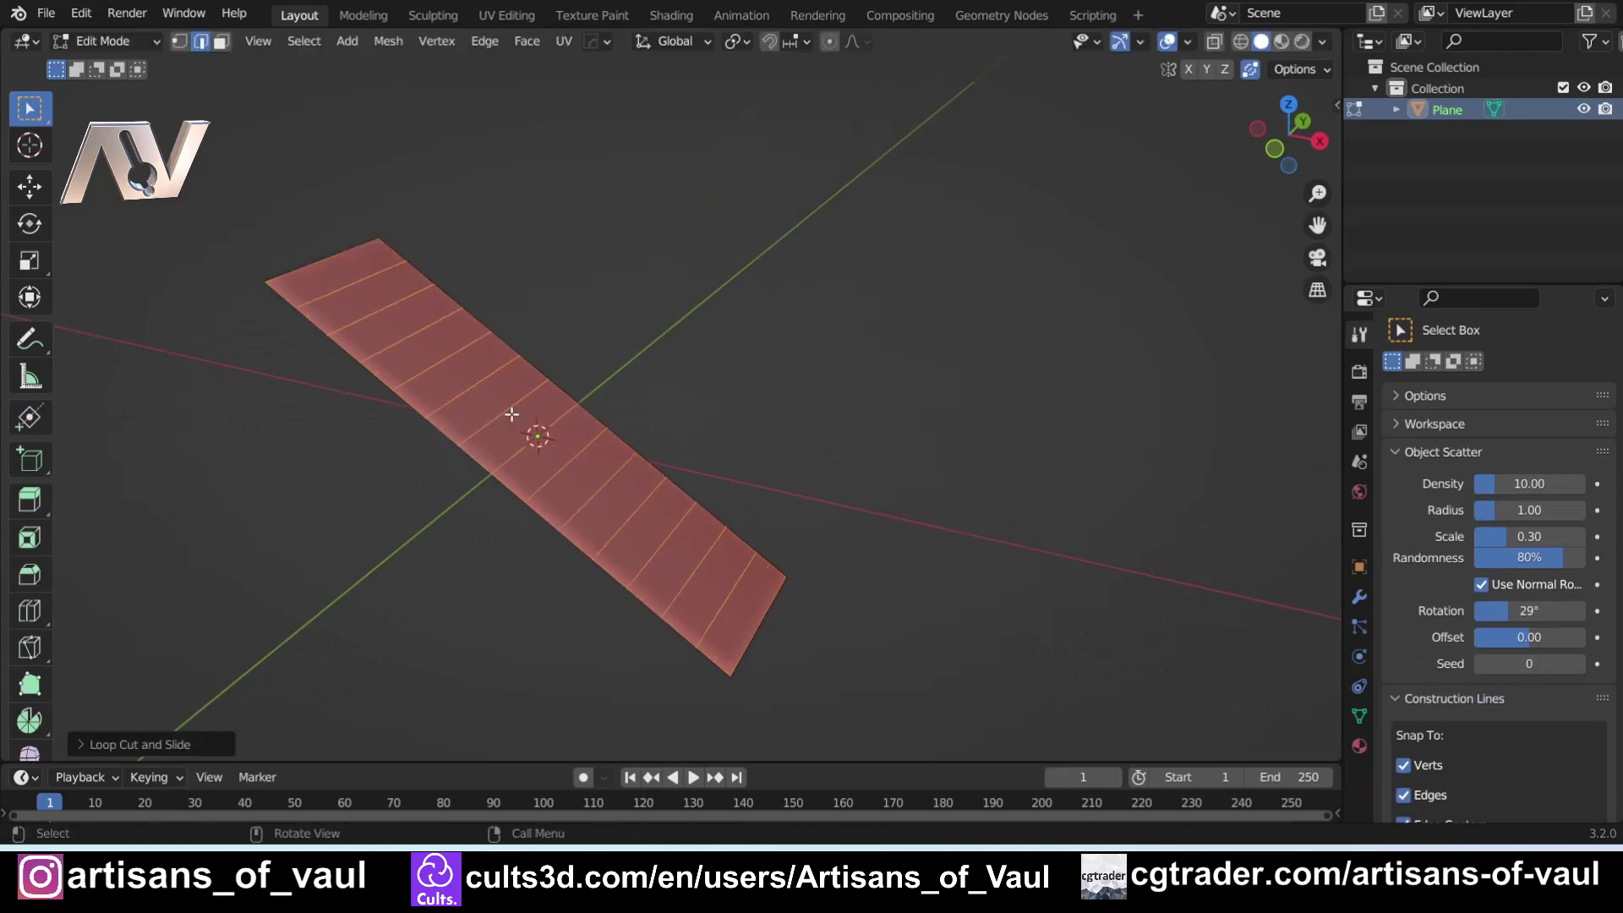
Rip the selected edges with Alt+V and raise them along Z into a staircase, then return to Object Mode
{"action": "middle_click_drag", "start_coordinate": [561, 361], "coordinate": [348, 299]}
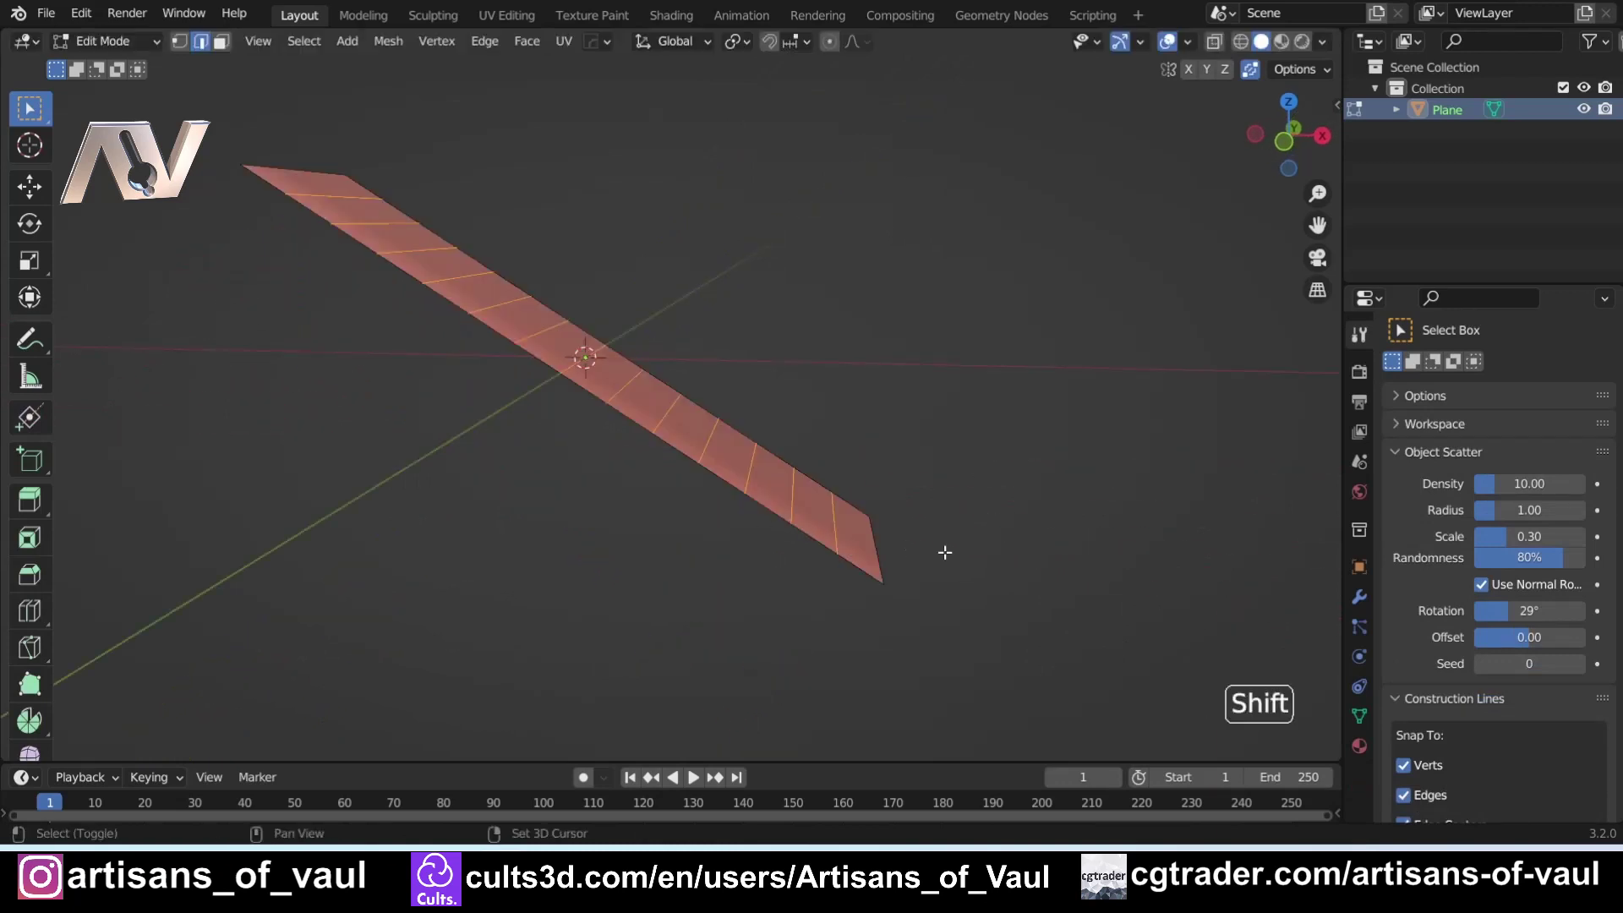
{"action": "left_click", "coordinate": [871, 542], "text": "shift"}
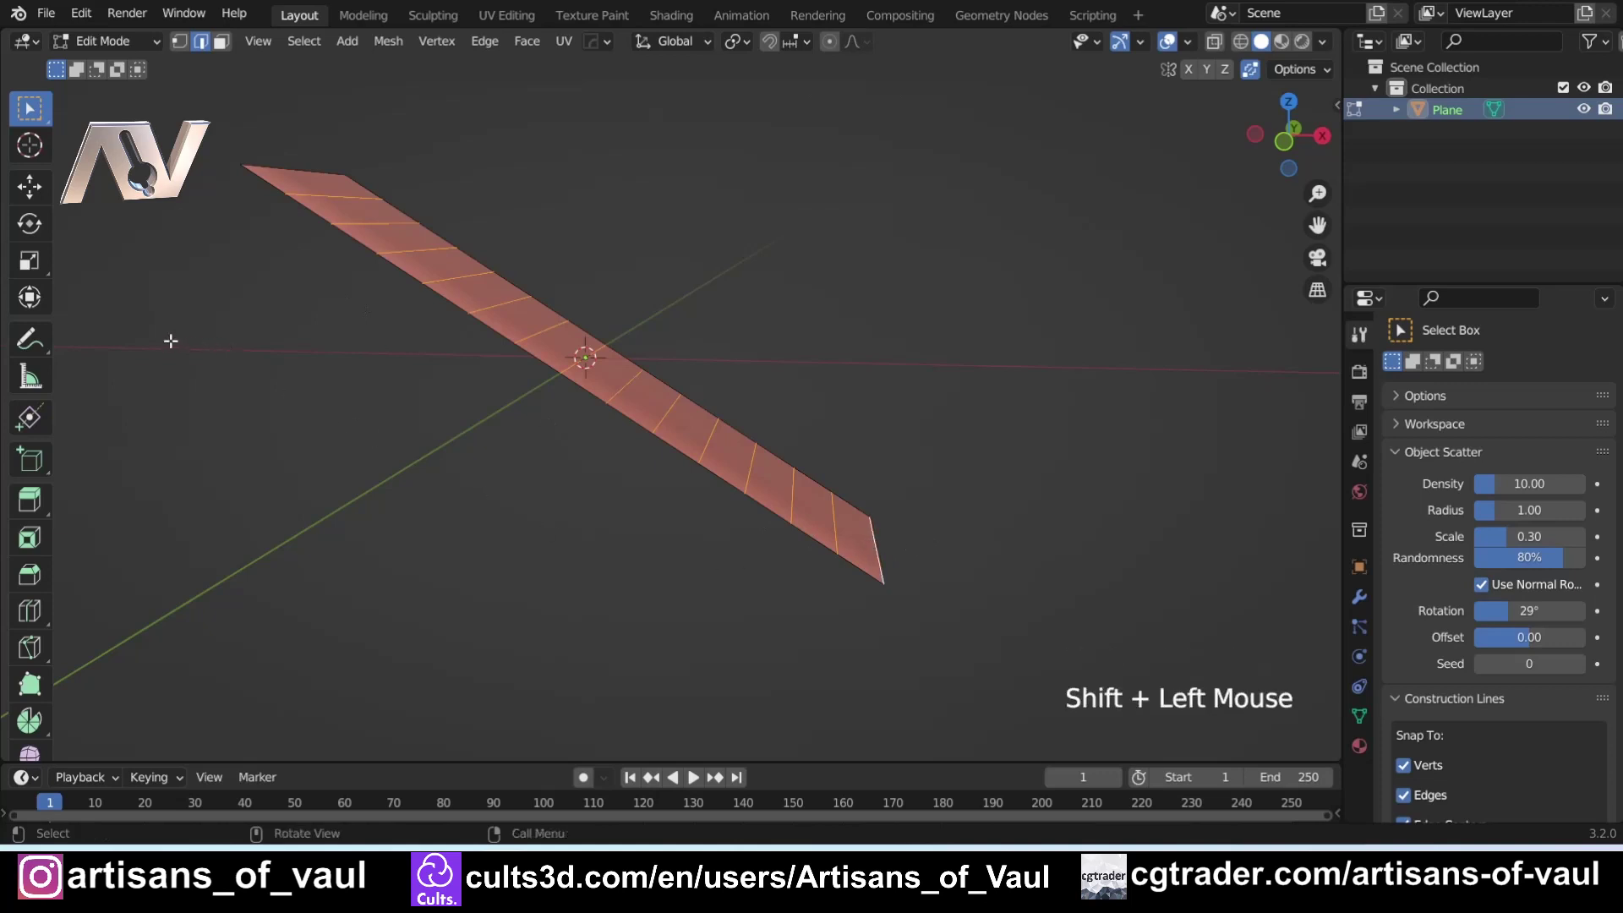
{"action": "key", "text": "alt+v"}
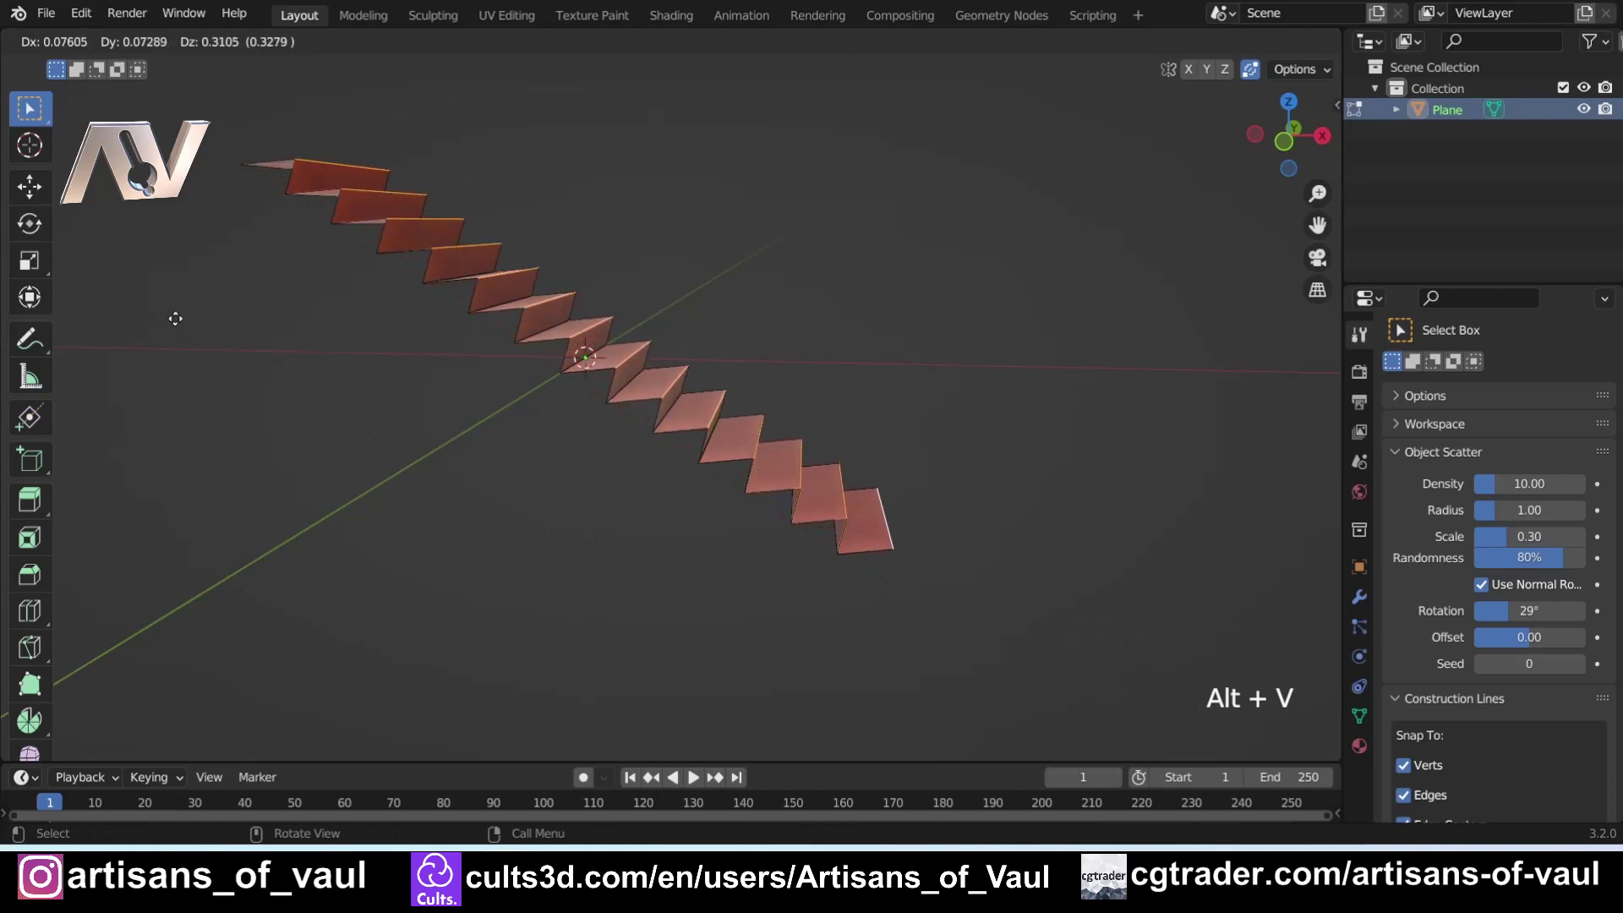
{"action": "key", "text": "z"}
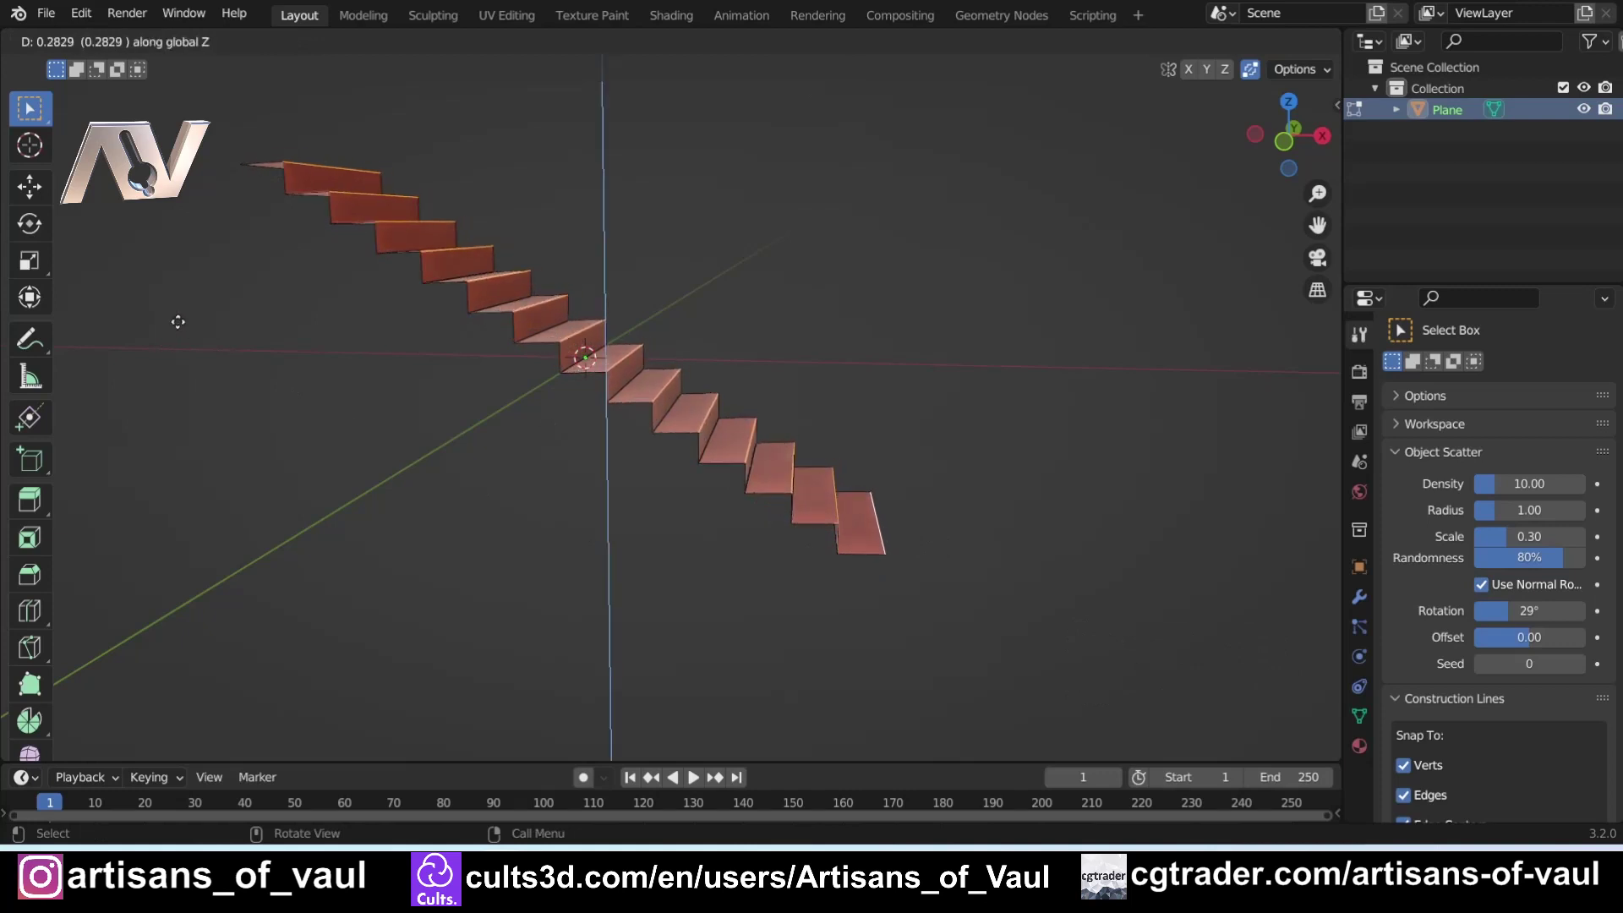
{"action": "left_click", "coordinate": [178, 322]}
{"action": "left_click", "coordinate": [1284, 141]}
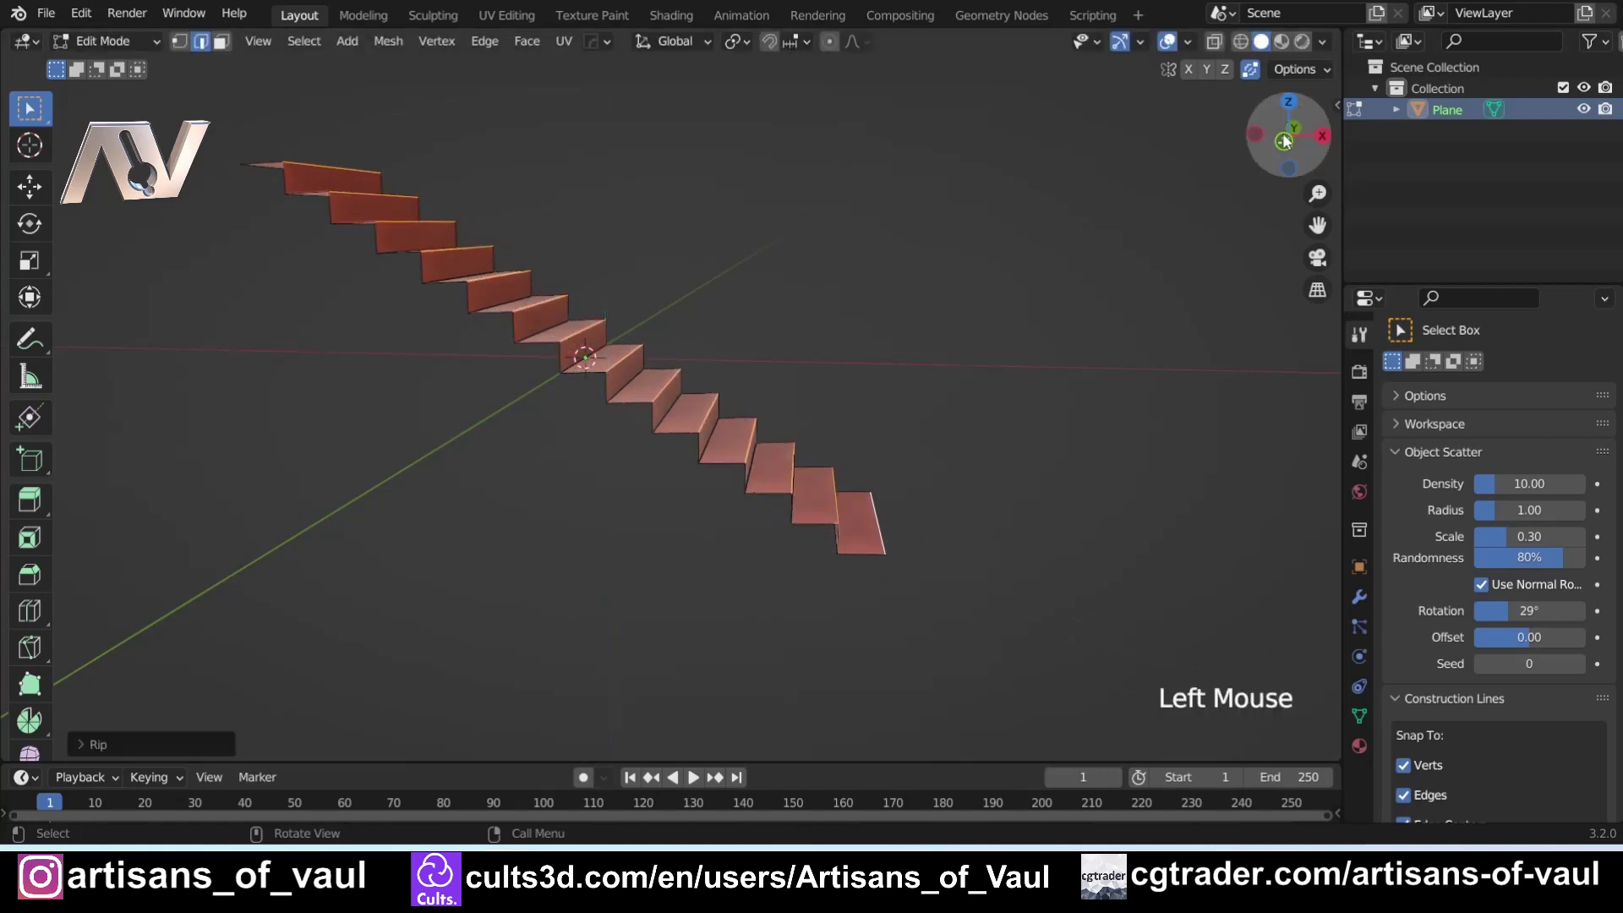
{"action": "middle_click_drag", "start_coordinate": [716, 233], "coordinate": [531, 270]}
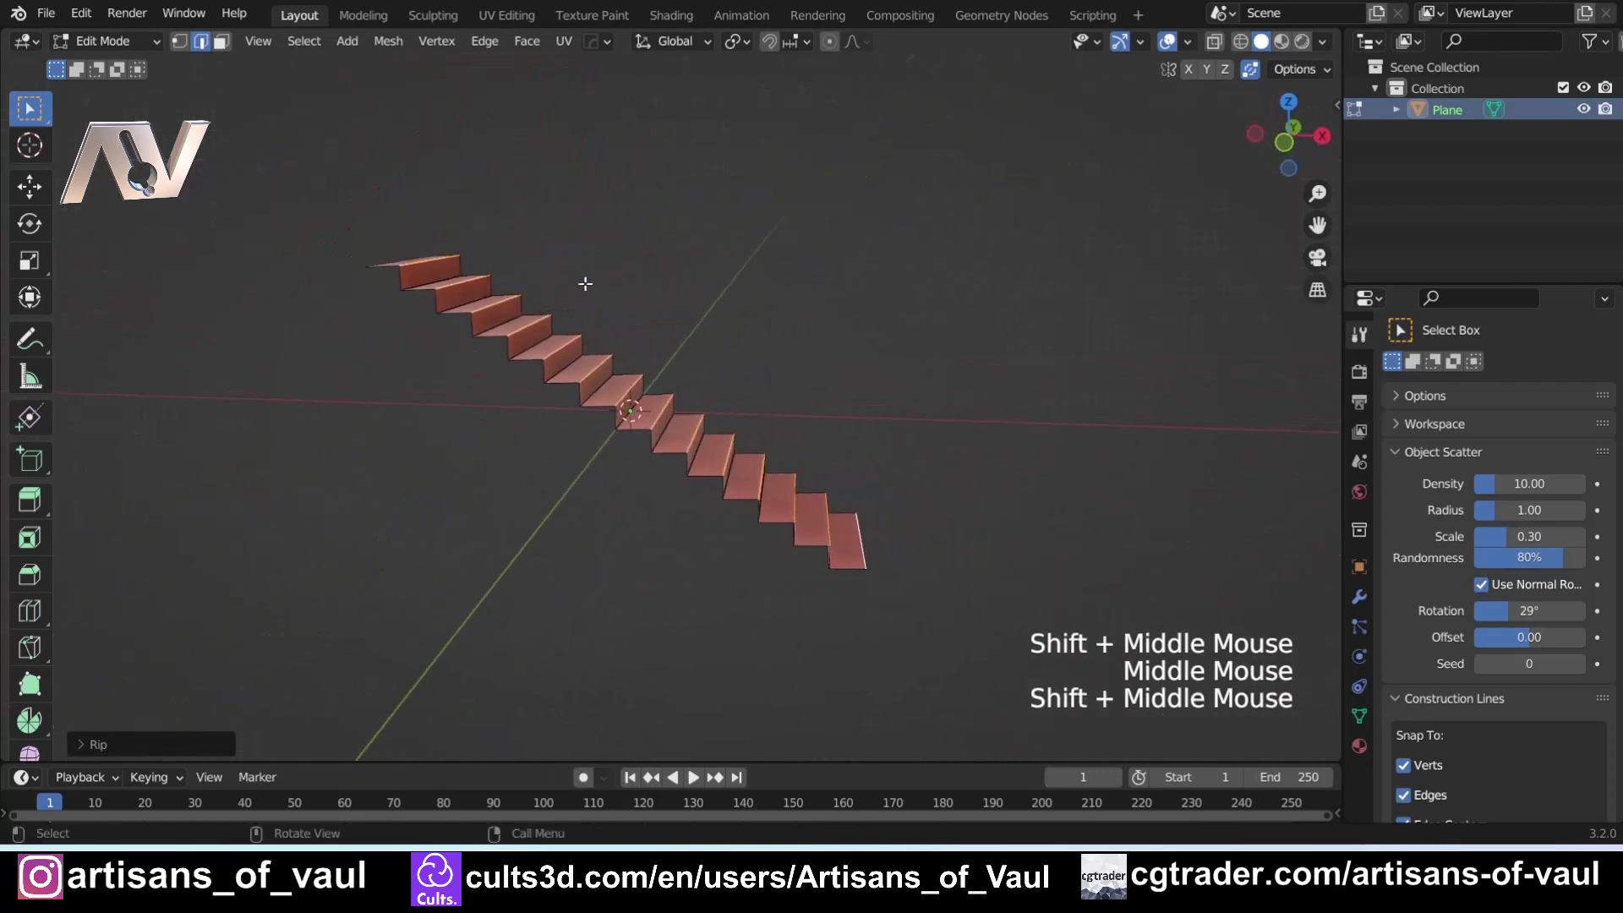
{"action": "middle_click_drag", "start_coordinate": [585, 283], "coordinate": [542, 294]}
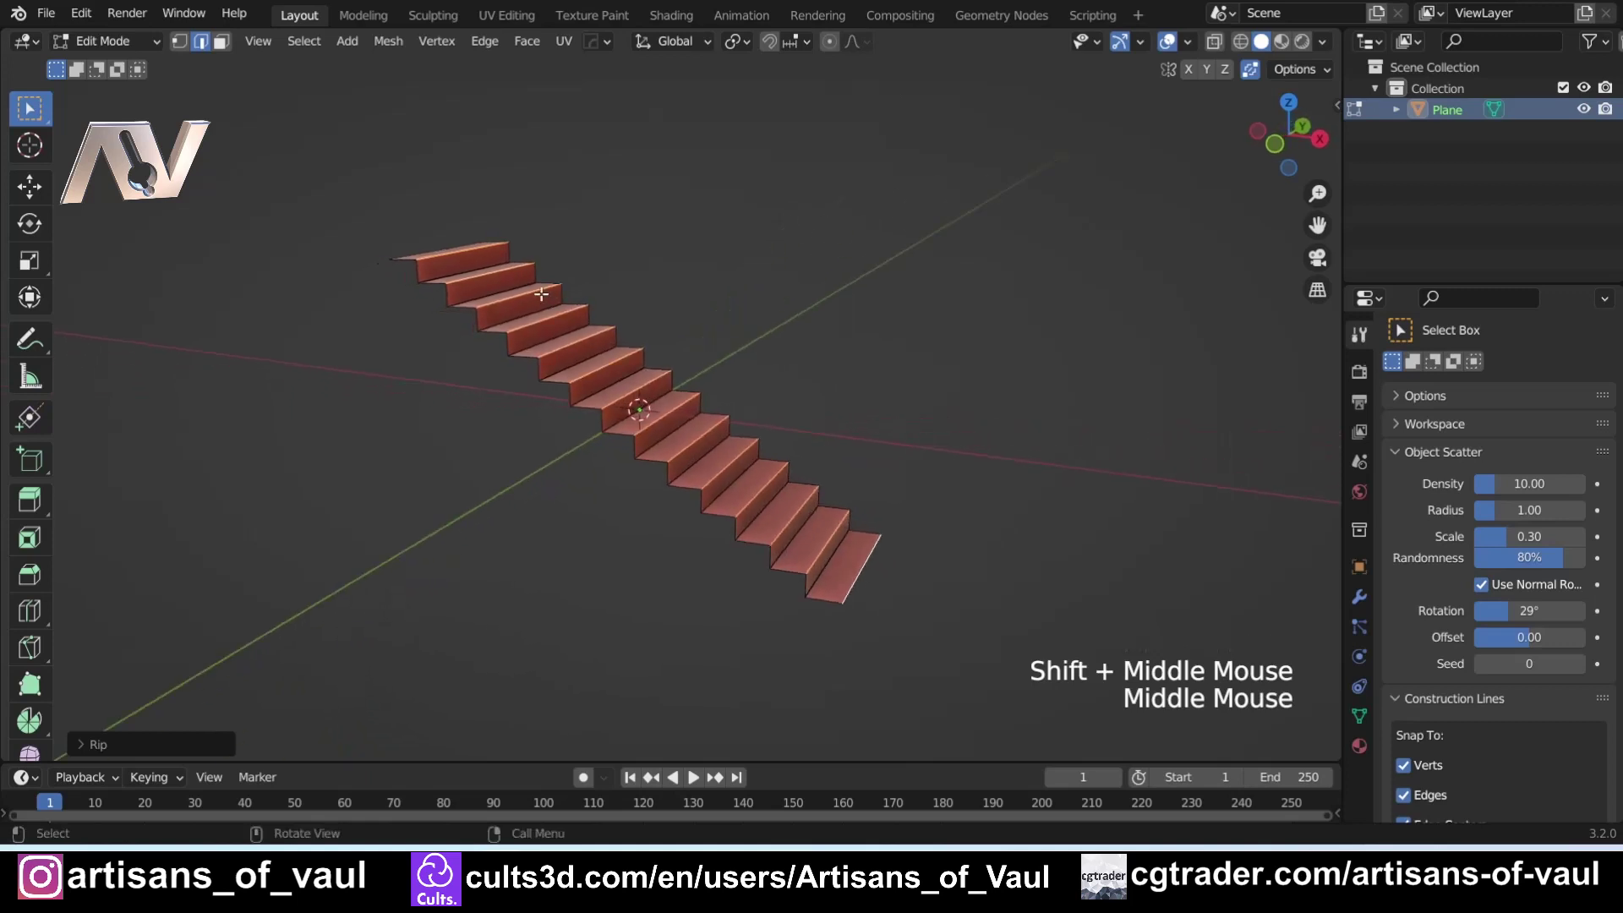
{"action": "key", "text": "Tab"}
{"action": "left_click", "coordinate": [644, 228]}
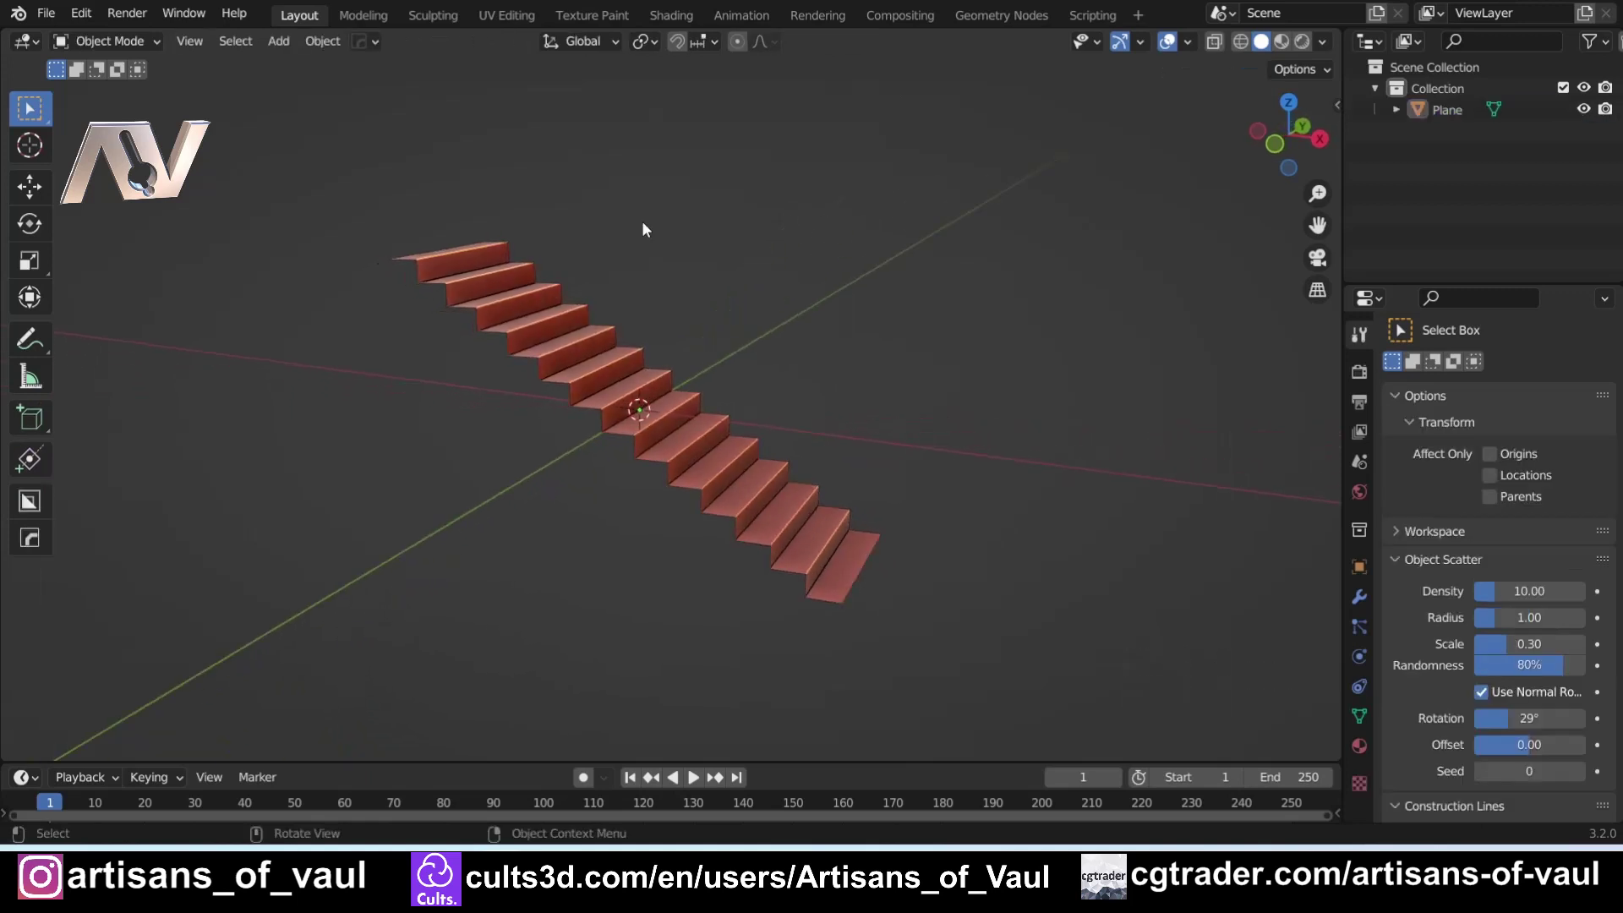